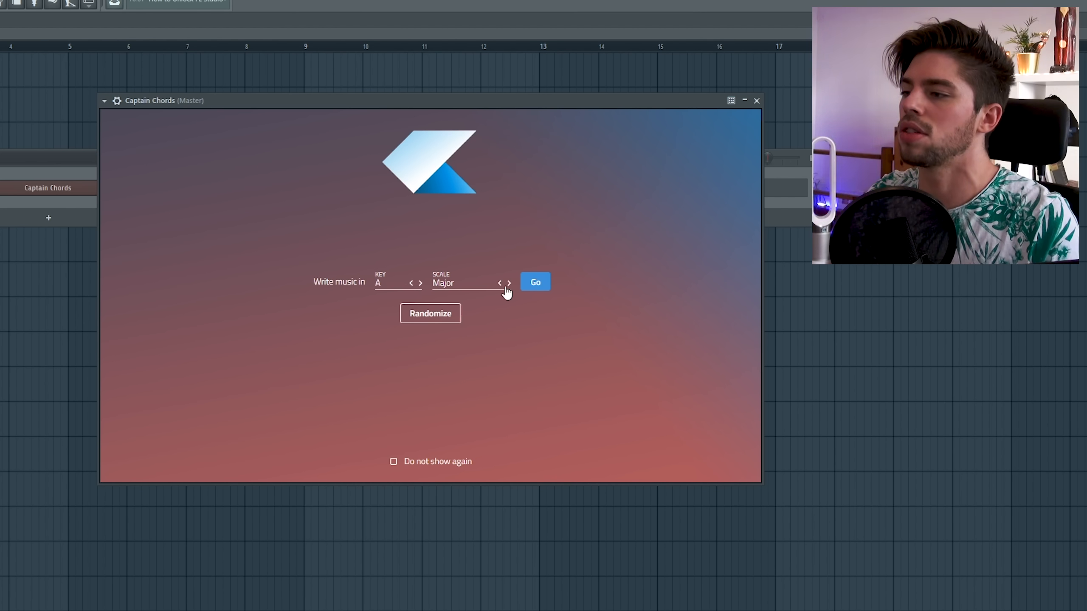
# - Start writing in A Major, load the vi-IV-I-V chord progression from the progression list and play it back
pyautogui.click(535, 283)
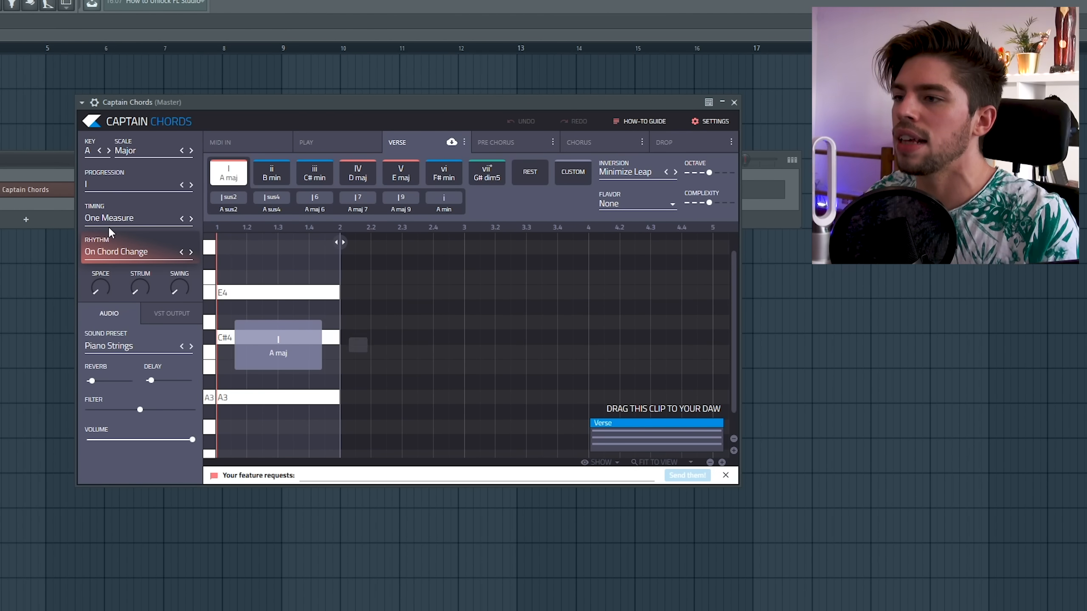
pyautogui.click(113, 190)
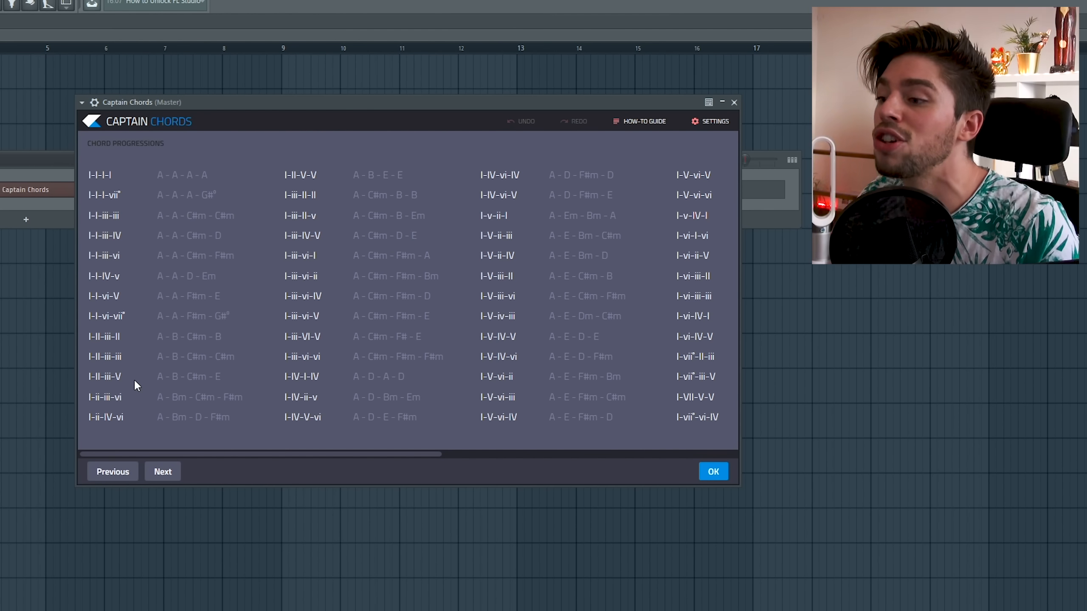
pyautogui.click(116, 341)
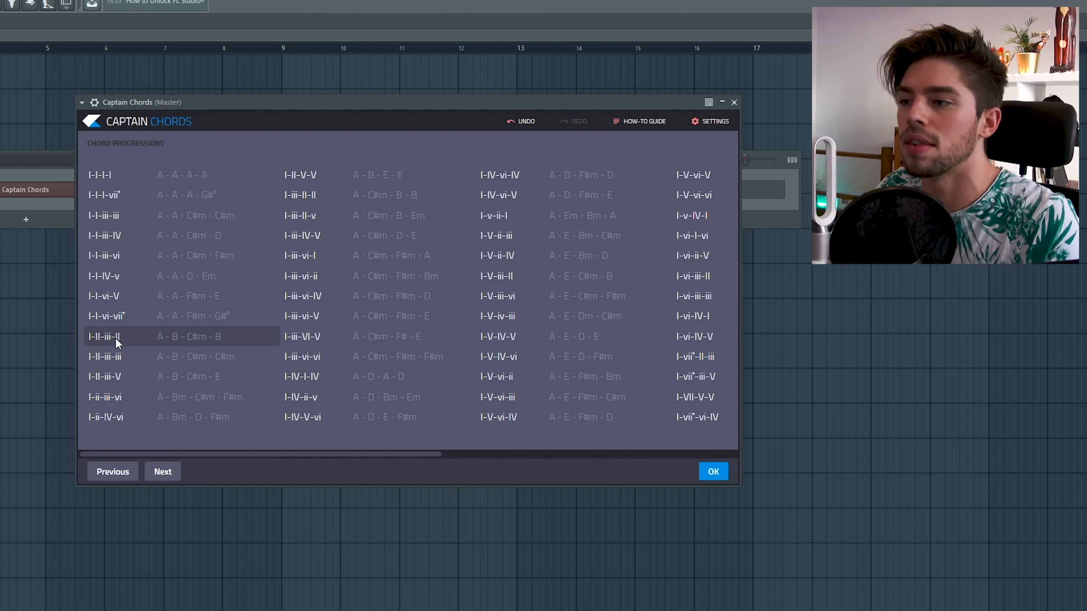
pyautogui.hscroll(5, 583, 379)
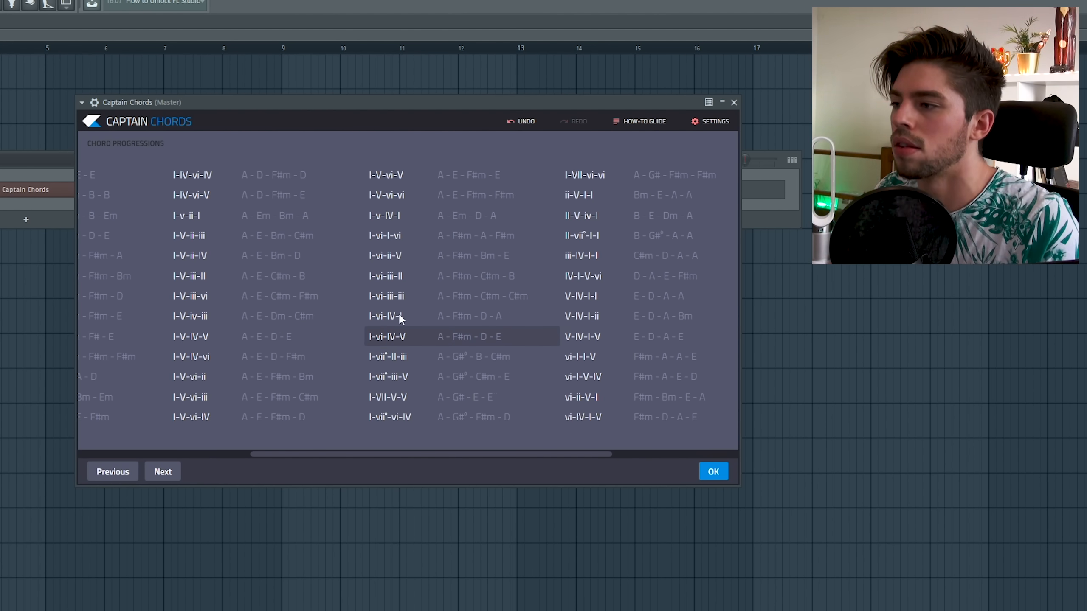
pyautogui.hscroll(4, 358, 279)
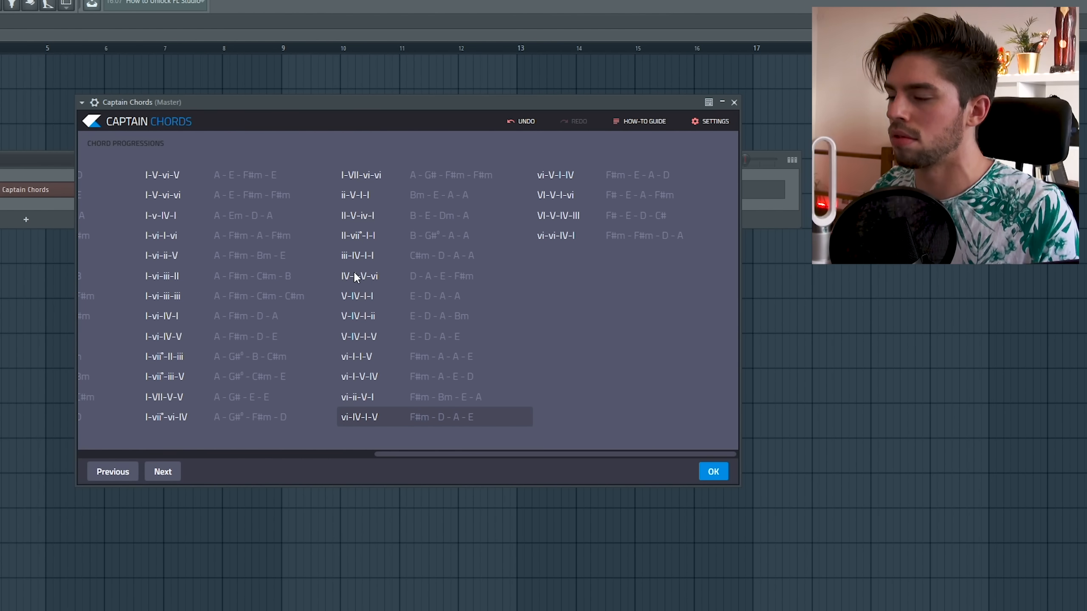
pyautogui.doubleClick(398, 418)
pyautogui.click(398, 436)
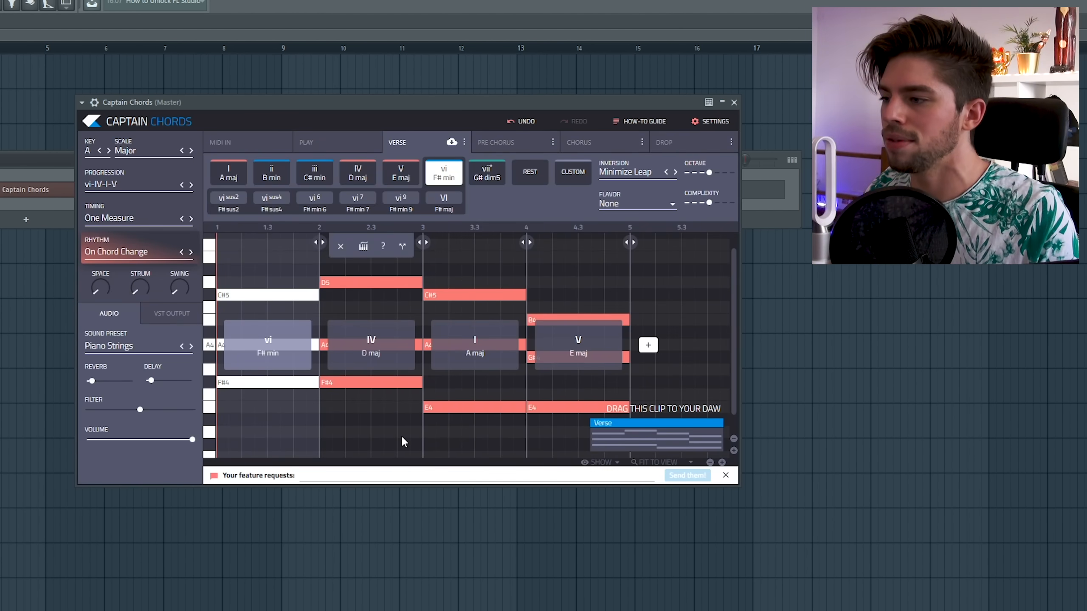
pyautogui.press('space')
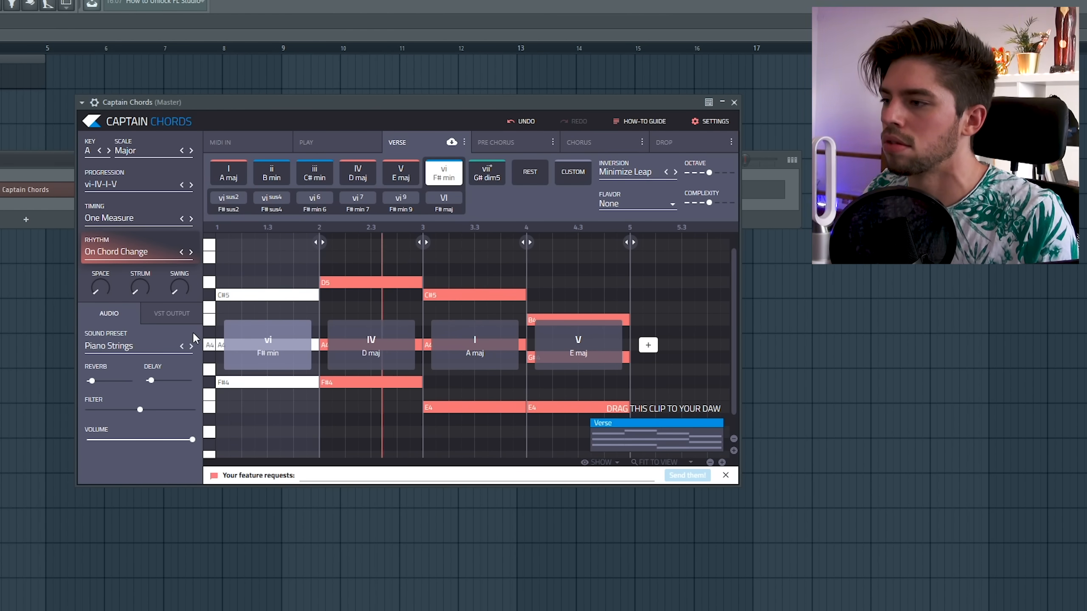
# - Audition several Keys and Plucks instruments and set the sound preset to Good Pluck
pyautogui.moveTo(554, 102); pyautogui.dragTo(544, 142)
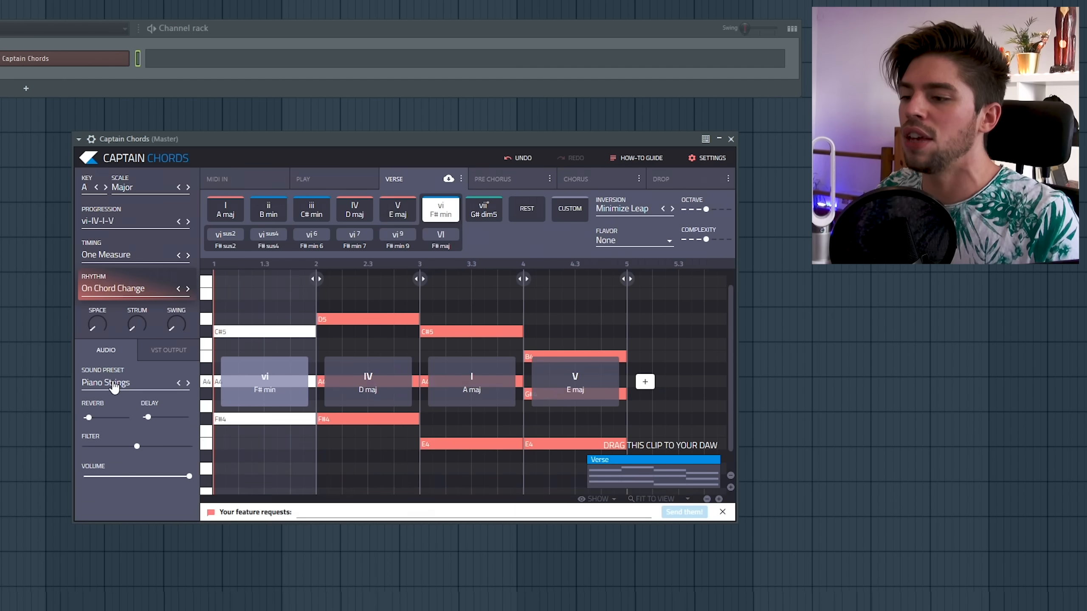
pyautogui.click(113, 385)
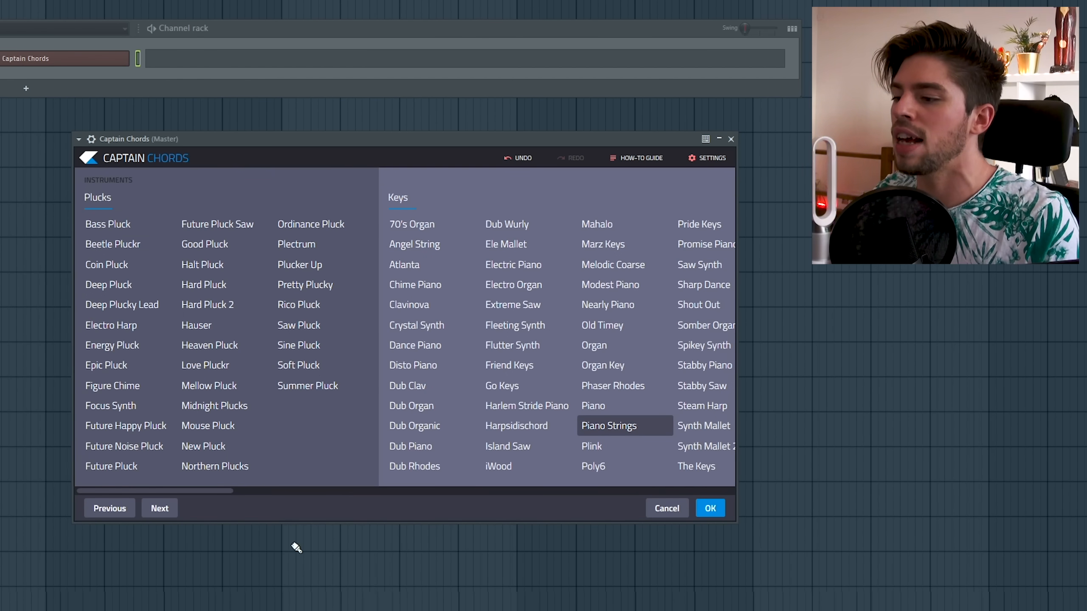
pyautogui.moveTo(218, 494); pyautogui.dragTo(273, 490)
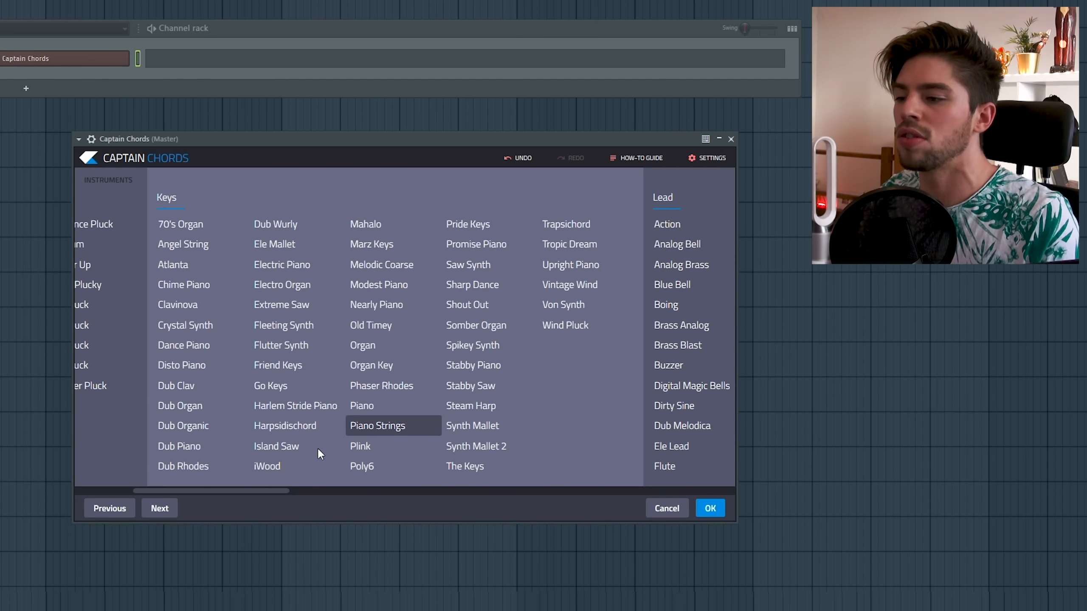
pyautogui.click(404, 284)
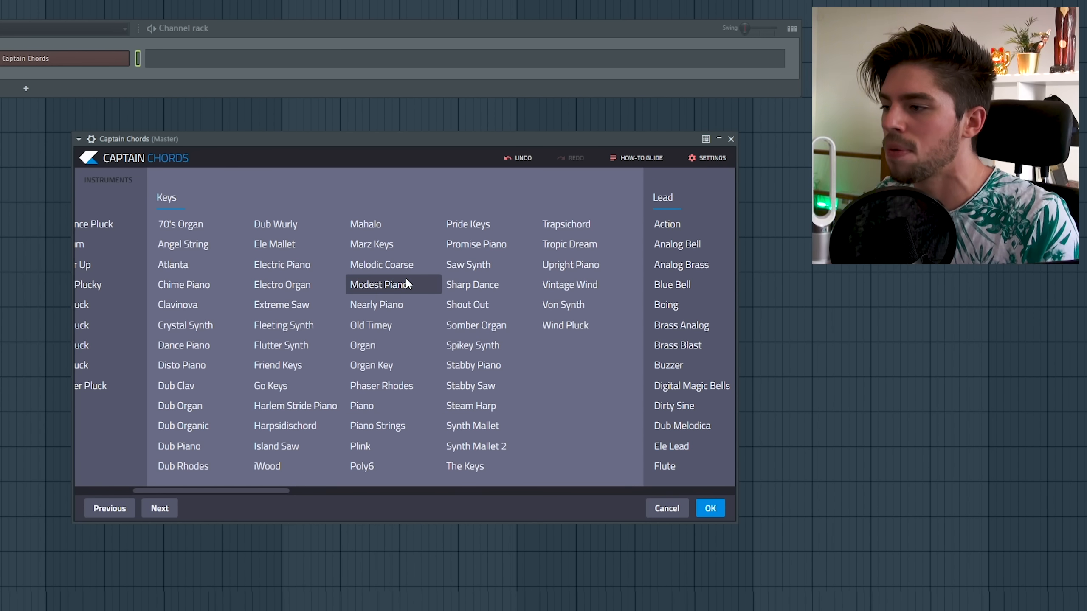
pyautogui.click(269, 306)
pyautogui.click(214, 328)
pyautogui.click(186, 390)
pyautogui.moveTo(211, 491); pyautogui.dragTo(157, 490)
pyautogui.click(160, 331)
pyautogui.click(115, 263)
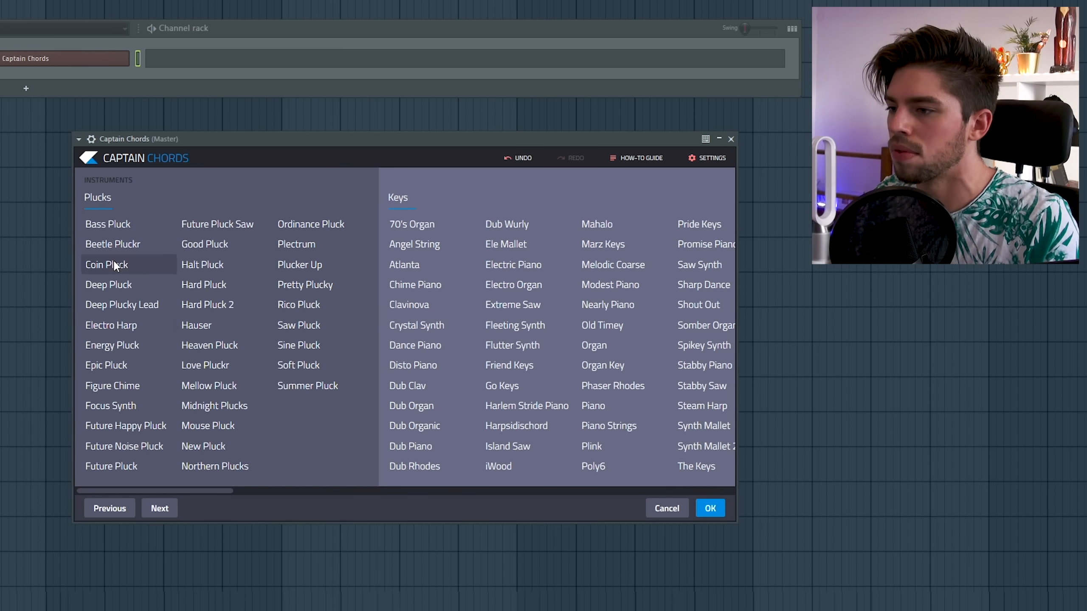
pyautogui.click(112, 297)
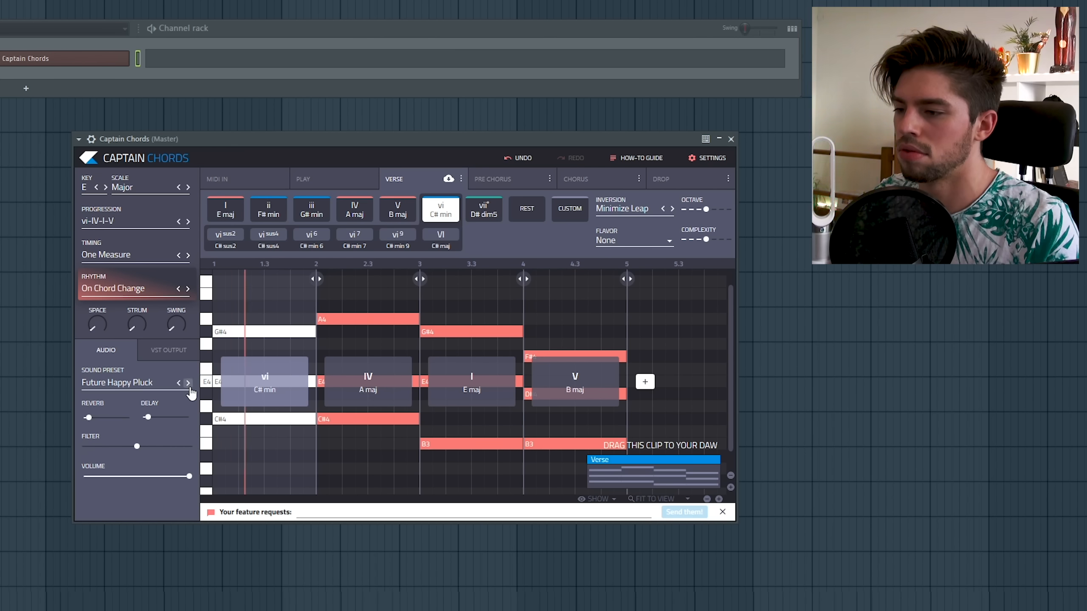
pyautogui.click(188, 383)
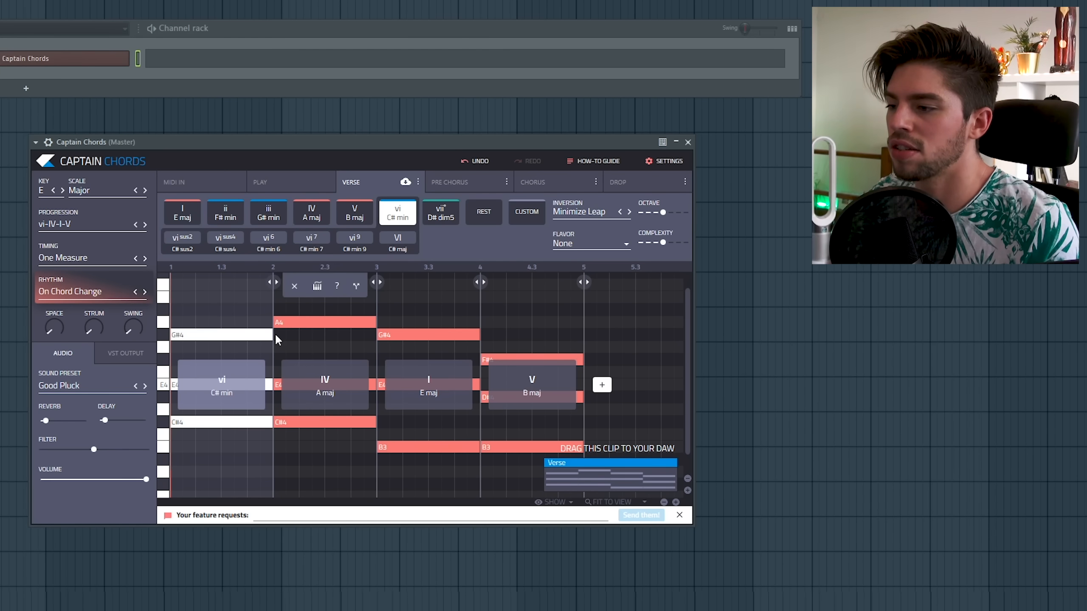
# - Shorten each of the four verse chords to half a measure so the progression spans two measures
pyautogui.moveTo(274, 341); pyautogui.dragTo(221, 343)
pyautogui.moveTo(325, 330); pyautogui.dragTo(274, 329)
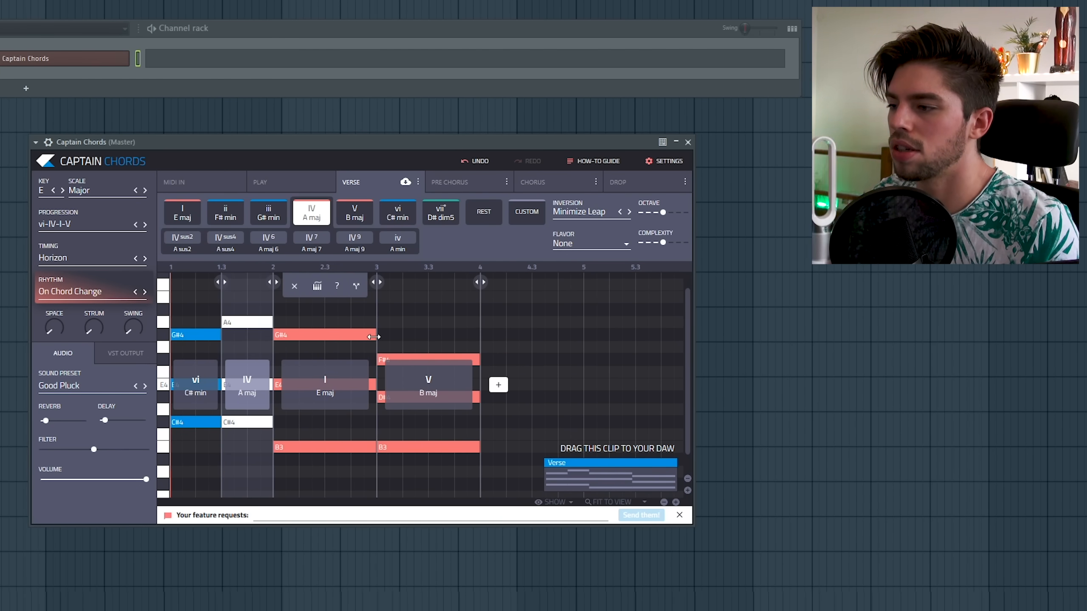
pyautogui.moveTo(373, 337); pyautogui.dragTo(325, 337)
pyautogui.moveTo(415, 363); pyautogui.dragTo(394, 359)
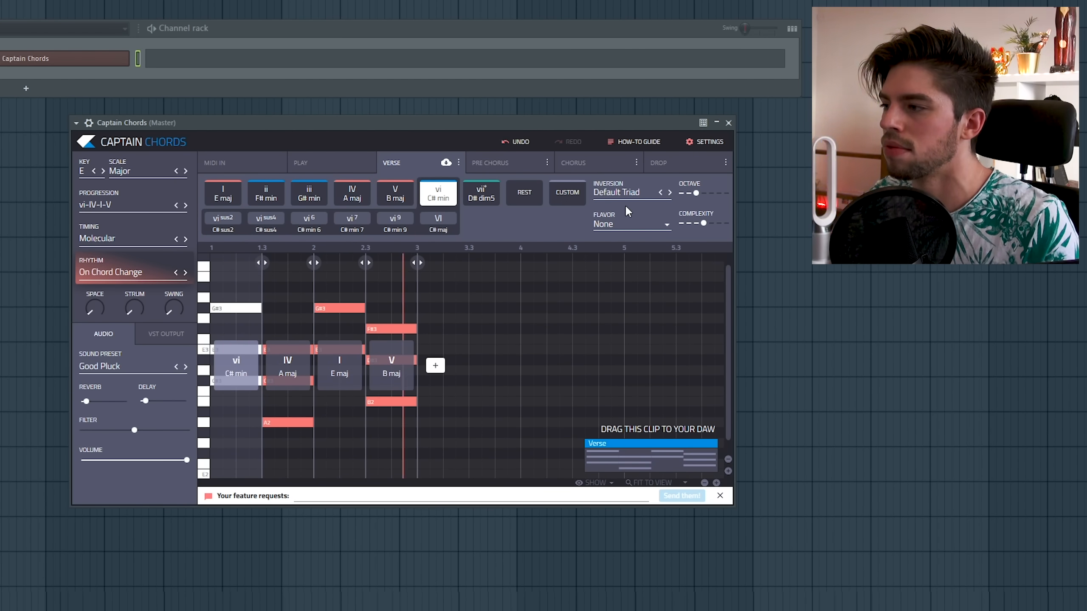
# - Set the IV chord to First Inversion and the I and V chords to Minimize Leap, and play the progression
pyautogui.click(300, 329)
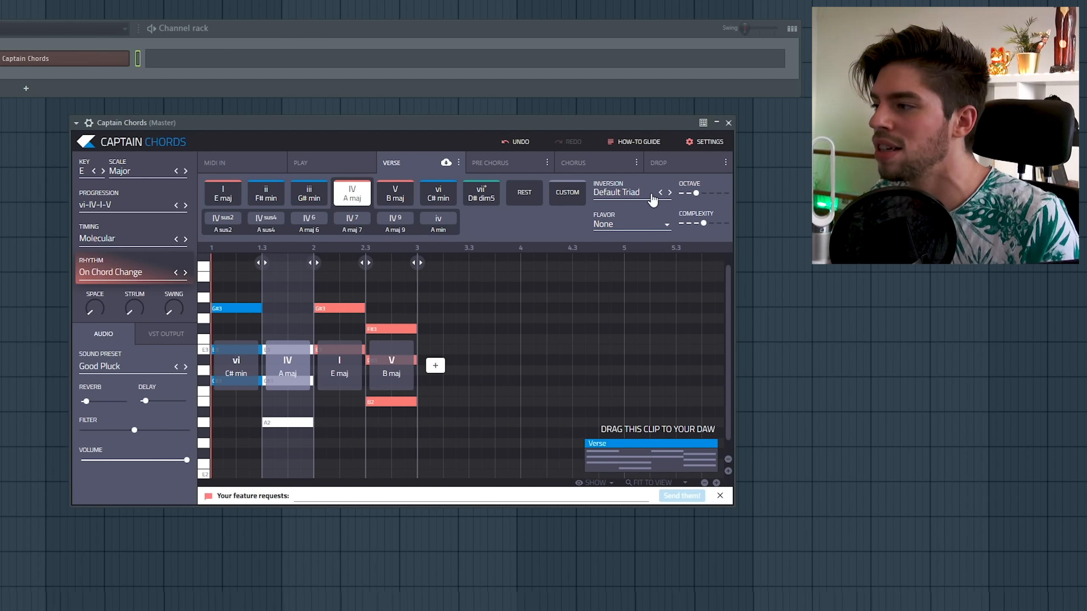
pyautogui.click(652, 199)
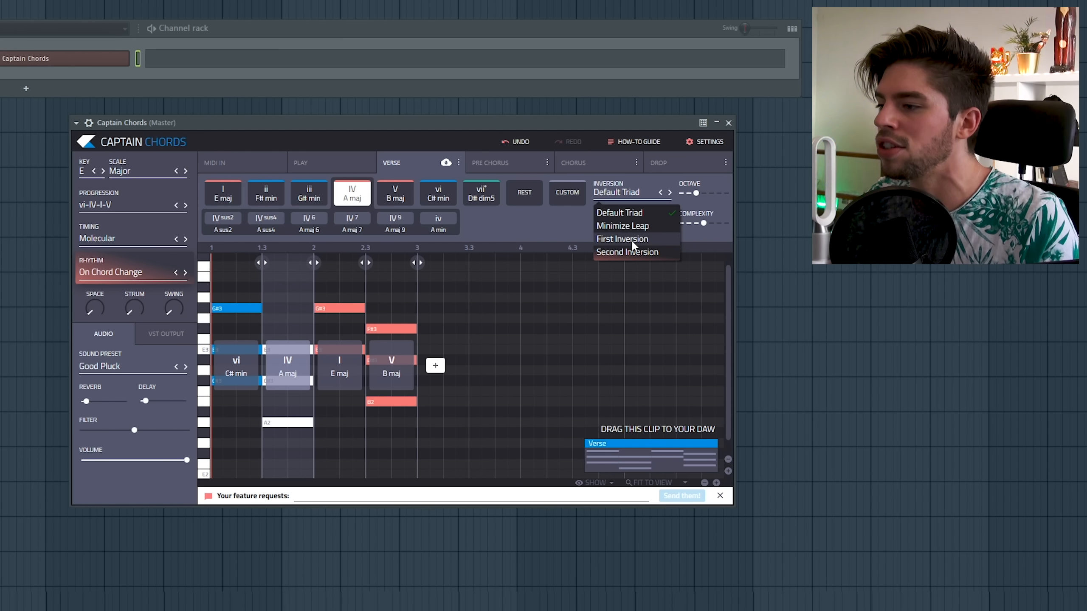
pyautogui.click(632, 241)
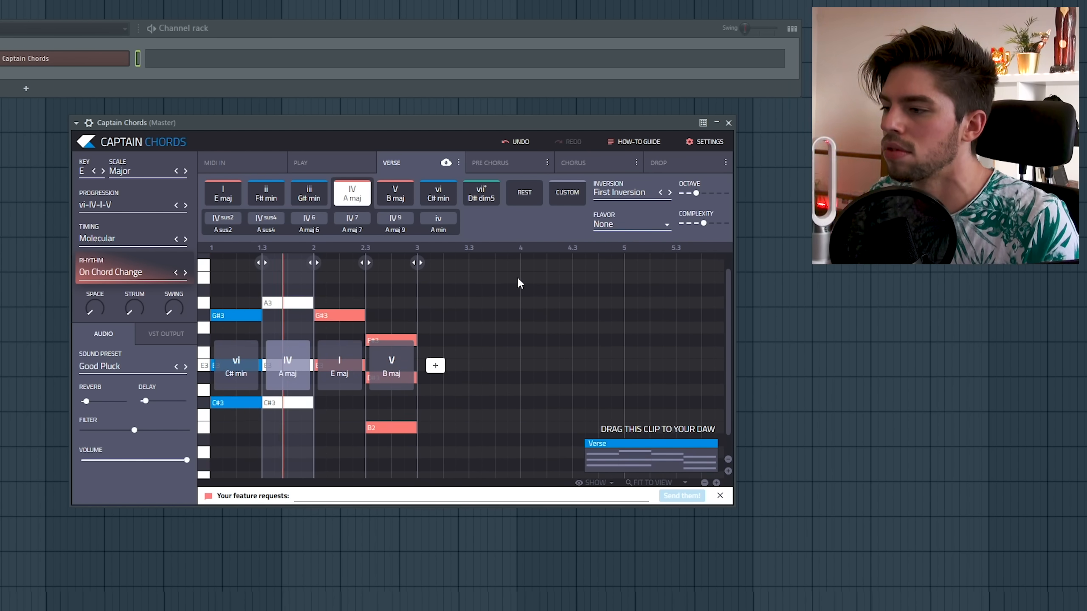
pyautogui.scroll(-1, 503, 316)
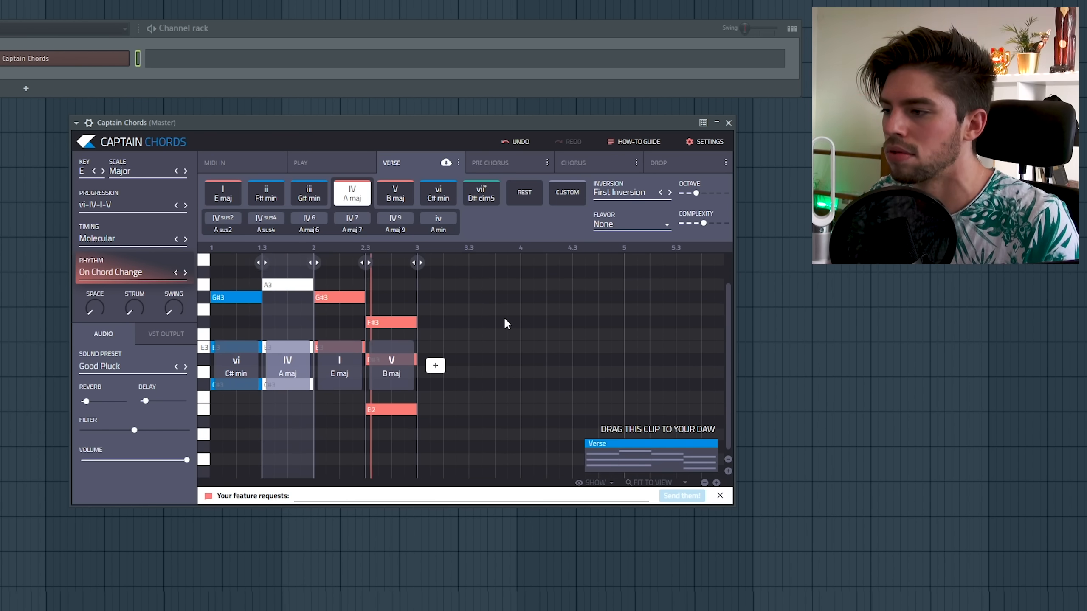
pyautogui.click(357, 300)
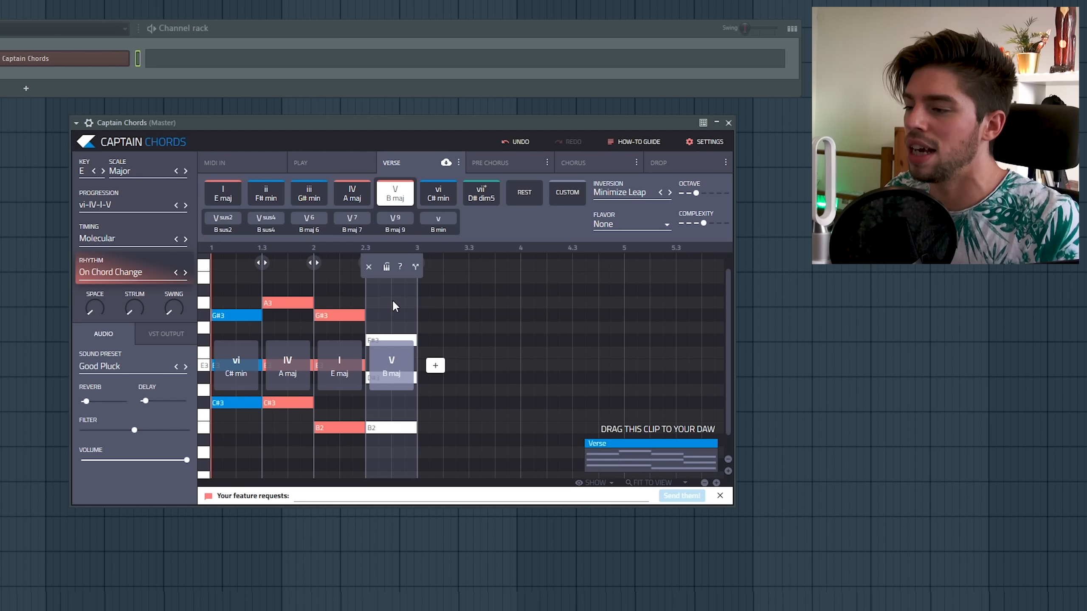
pyautogui.press('space')
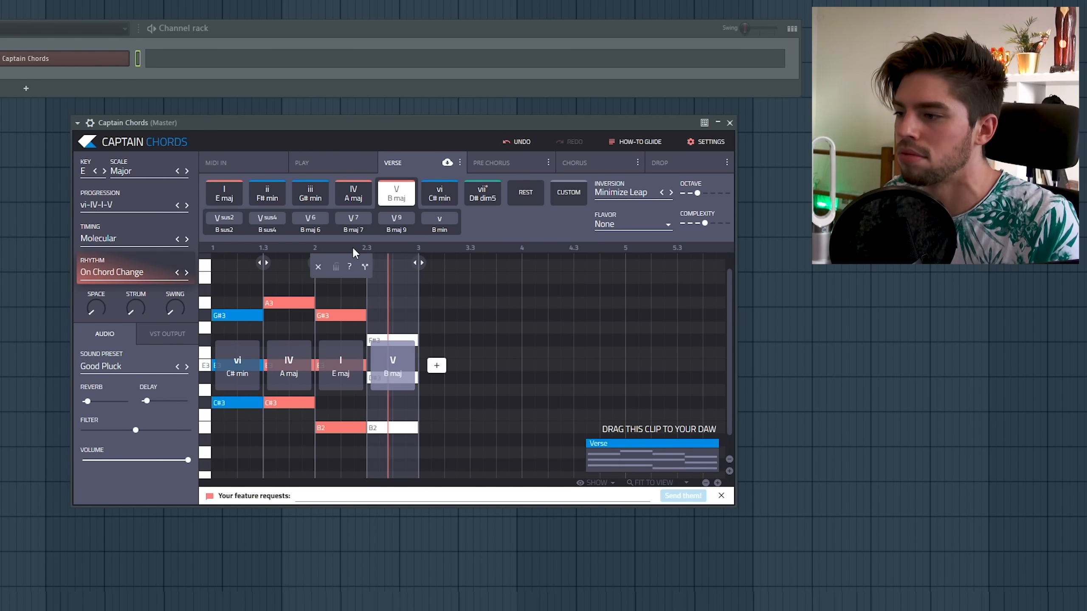
# - Raise the reverb and delay slightly and add some strum to the chords while listening to the progression
pyautogui.moveTo(88, 402); pyautogui.dragTo(163, 401)
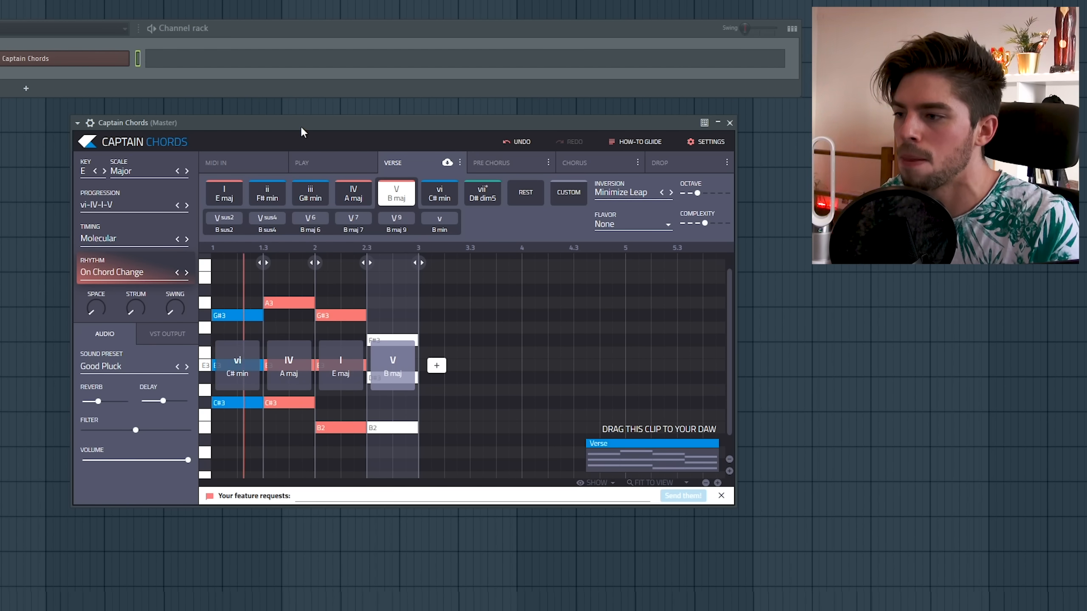
pyautogui.moveTo(98, 401)
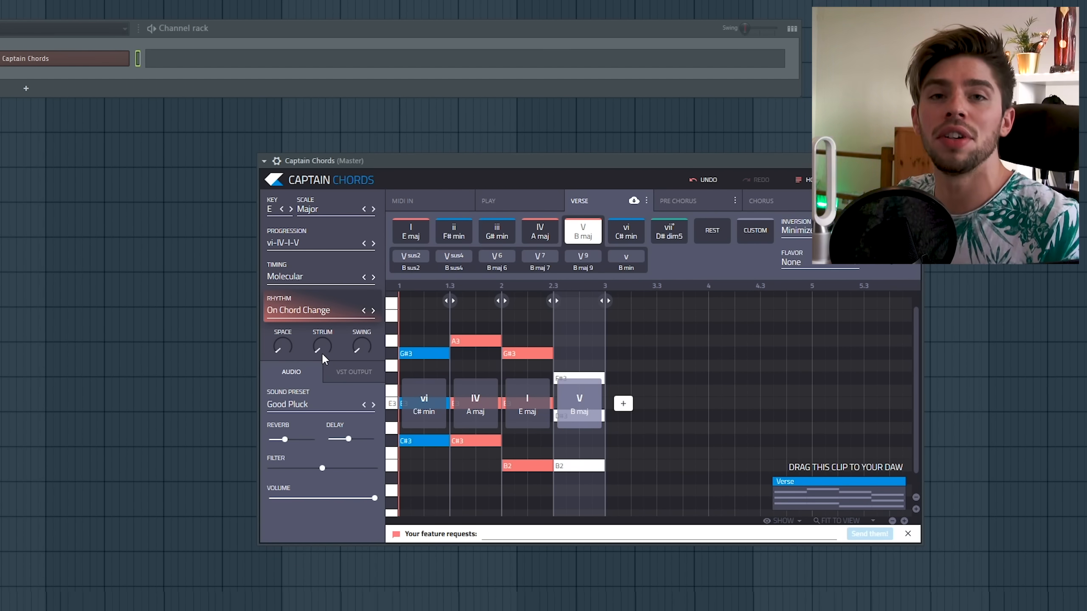
pyautogui.moveTo(321, 352); pyautogui.dragTo(322, 346)
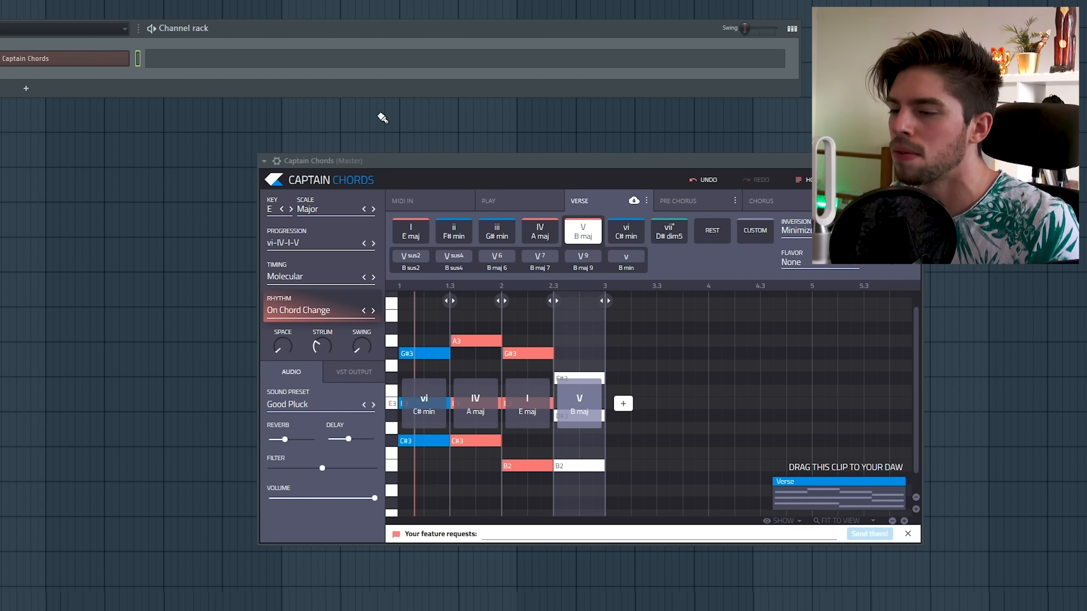
pyautogui.moveTo(576, 378)
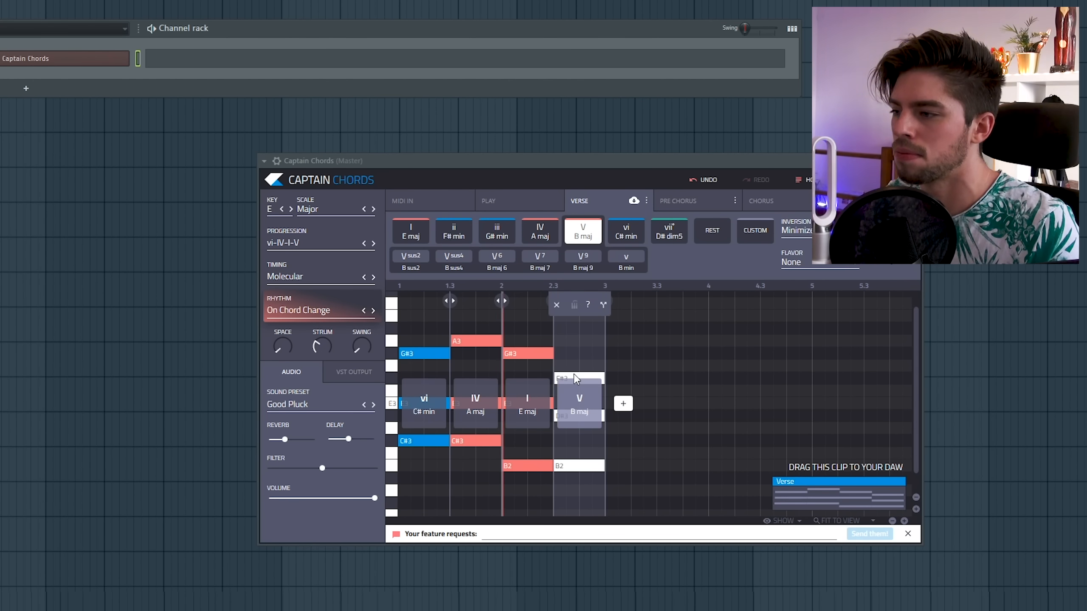
# - Increase the rhythm's space amount so the chord notes last about half of each chord's length
pyautogui.moveTo(546, 162); pyautogui.dragTo(386, 158)
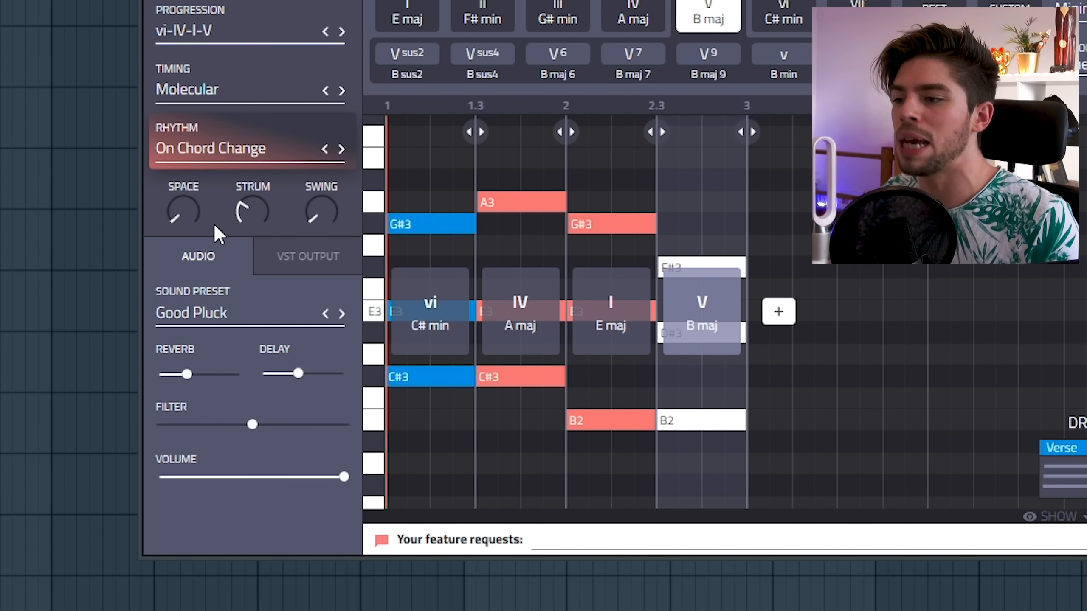
pyautogui.moveTo(187, 218); pyautogui.dragTo(187, 184)
pyautogui.moveTo(188, 221); pyautogui.dragTo(179, 218)
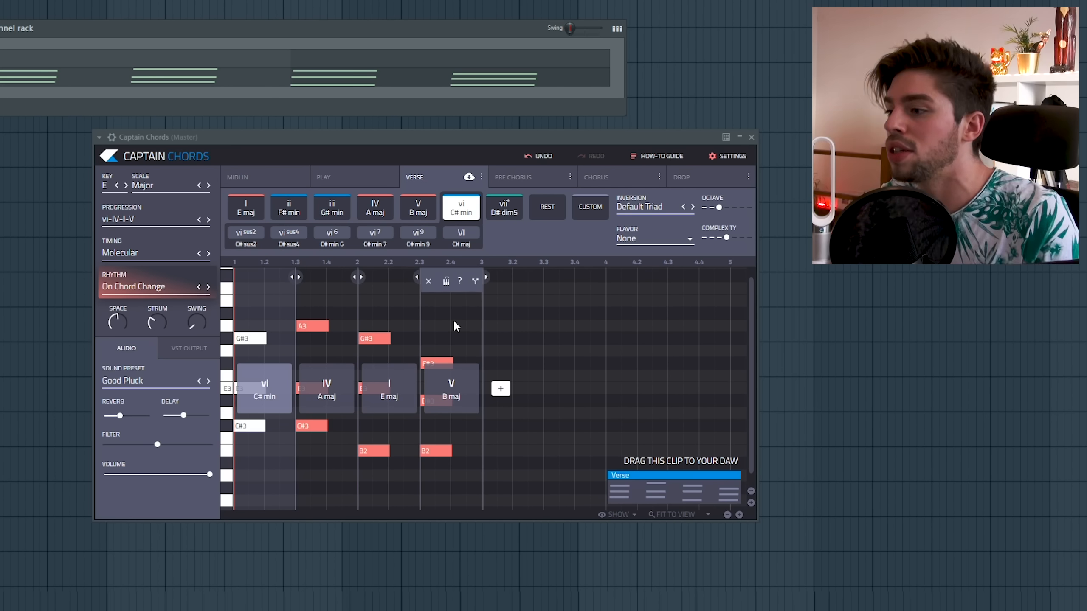
# - Raise the complexity of the vi (C# min) chord by one level
pyautogui.click(344, 314)
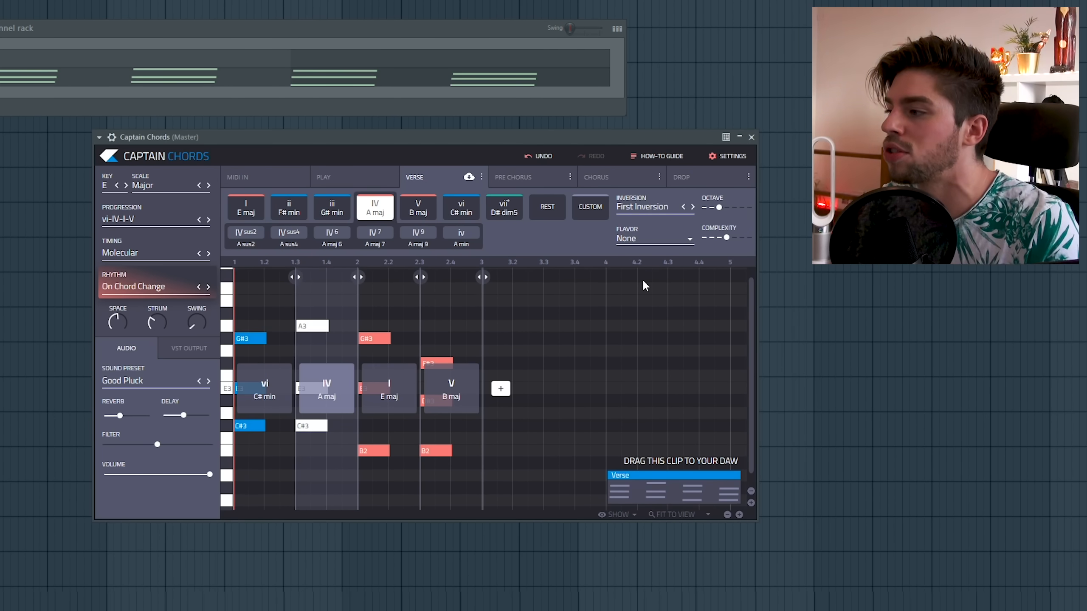
pyautogui.click(266, 307)
pyautogui.moveTo(726, 238); pyautogui.dragTo(726, 239)
pyautogui.moveTo(975, 294); pyautogui.dragTo(975, 295)
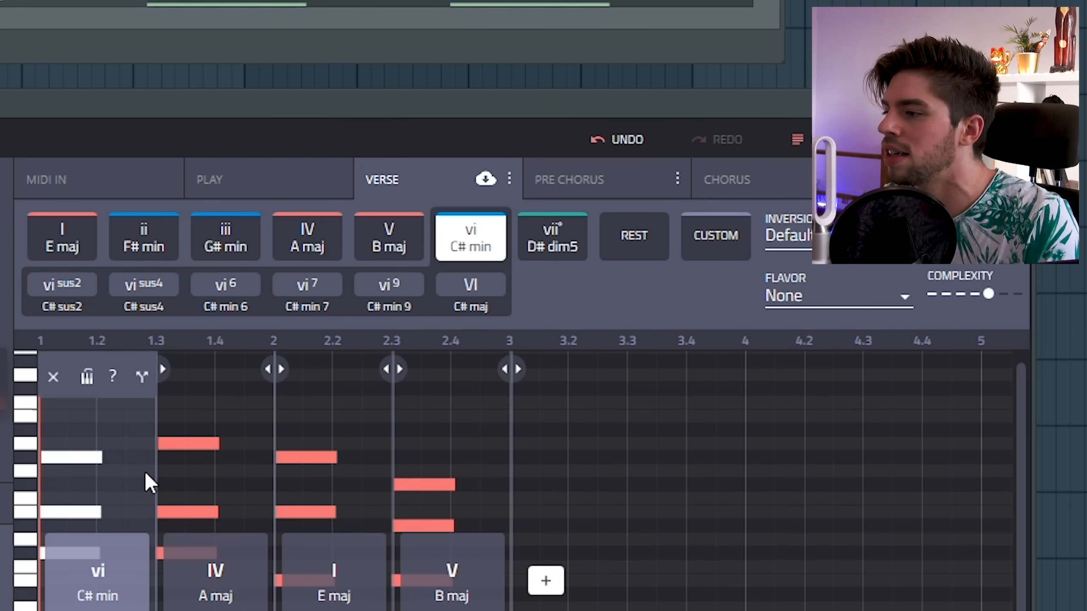
# - Try the 7th flavor on the IV (A maj) chord and undo it
pyautogui.click(214, 475)
pyautogui.click(815, 300)
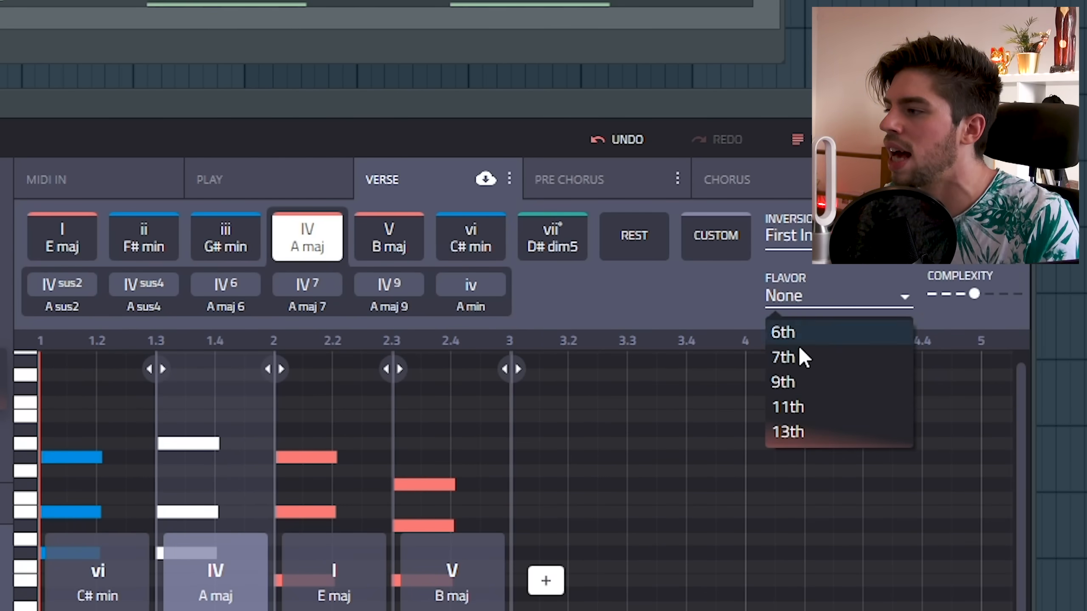
pyautogui.click(803, 358)
pyautogui.click(607, 141)
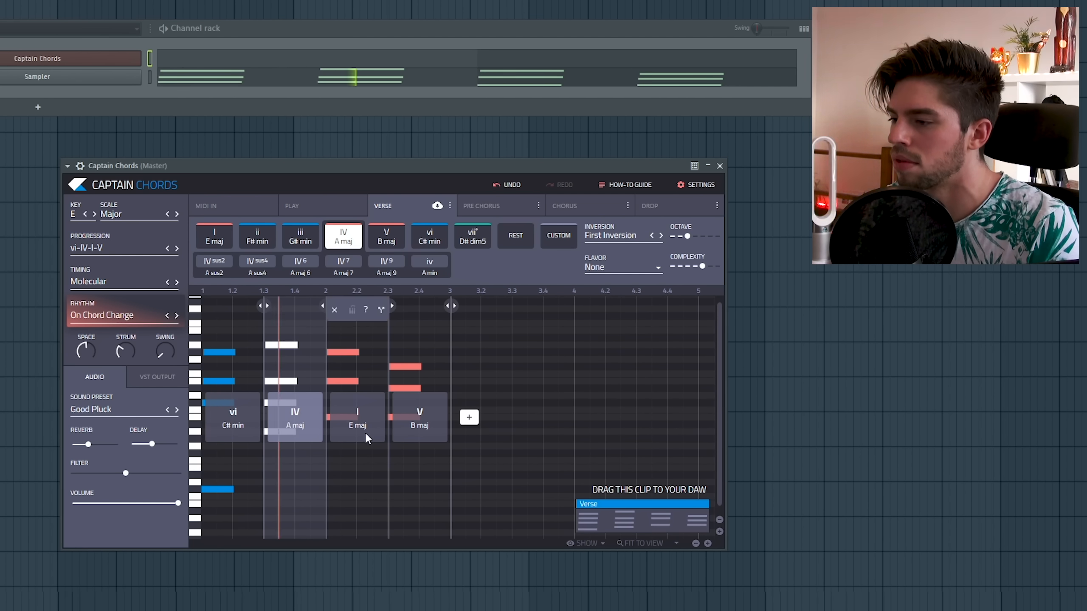
# - Raise the complexity of the I (E maj) and V (B maj) chords by one level each
pyautogui.click(351, 359)
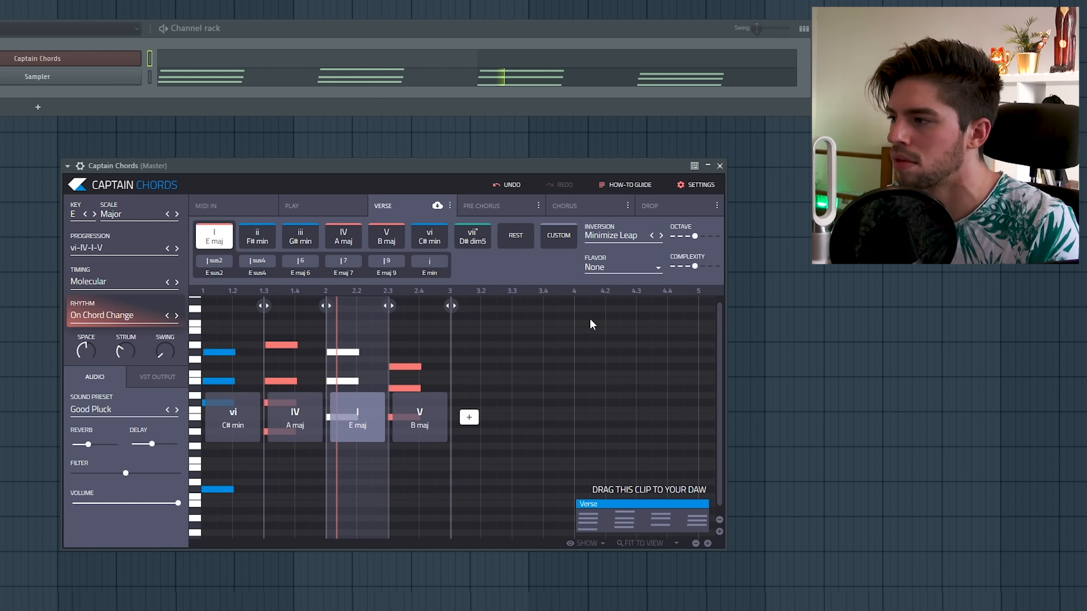
pyautogui.click(701, 268)
pyautogui.click(404, 339)
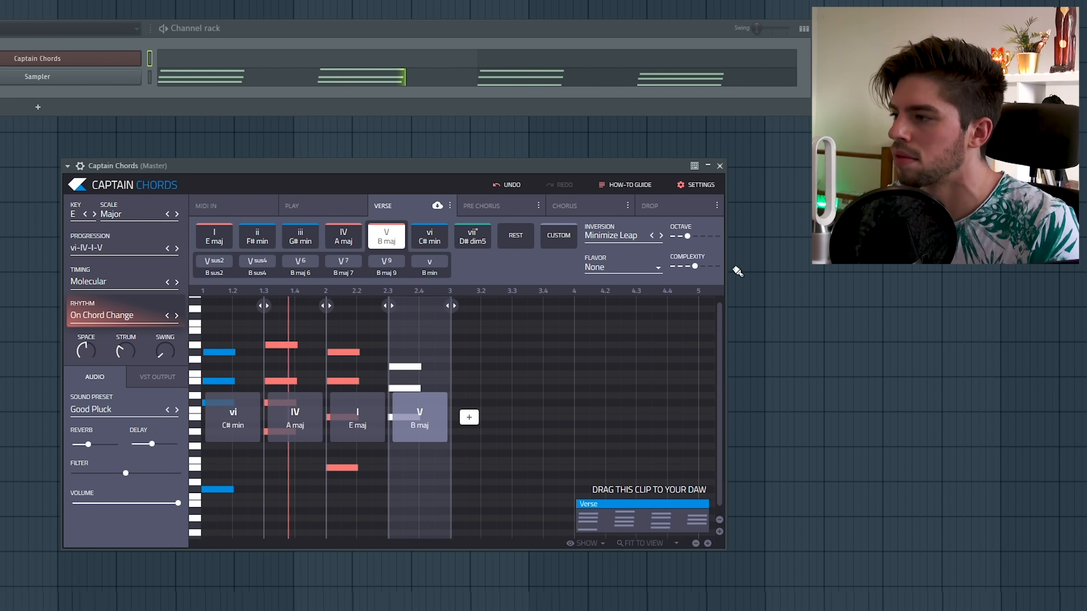
pyautogui.moveTo(694, 266); pyautogui.dragTo(699, 266)
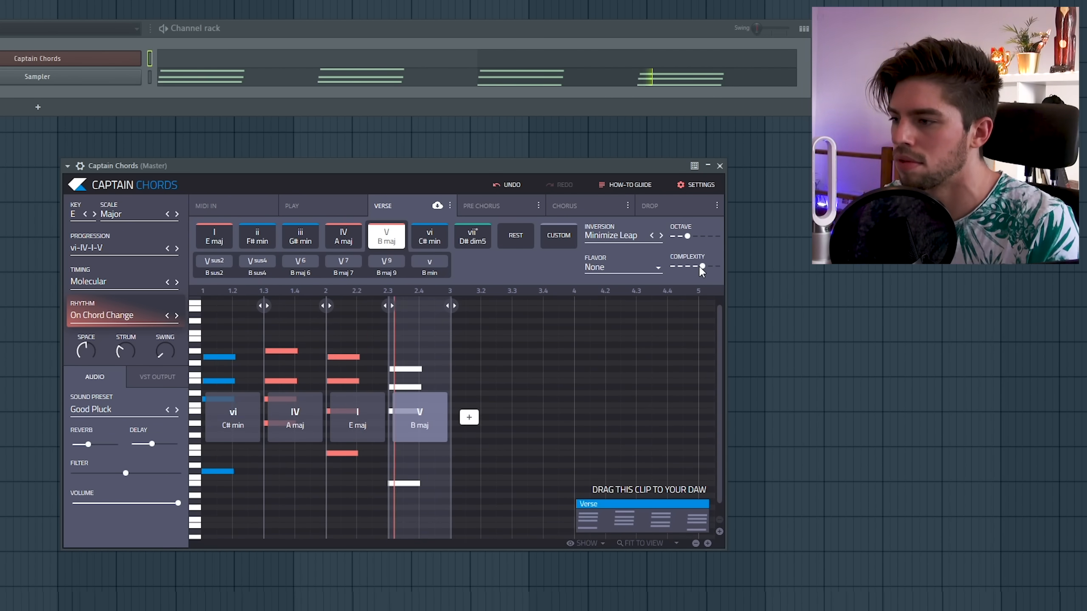
# - Set the vi (C# min) chord to First Inversion and open the inversion choices for the I (E maj) chord
pyautogui.click(610, 236)
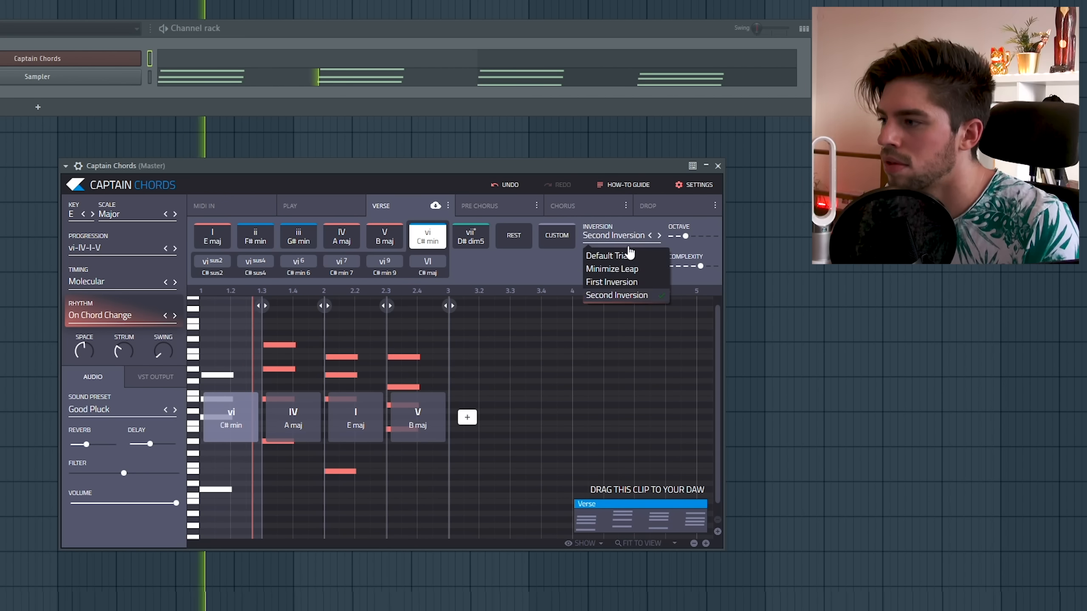
pyautogui.click(619, 281)
pyautogui.click(374, 359)
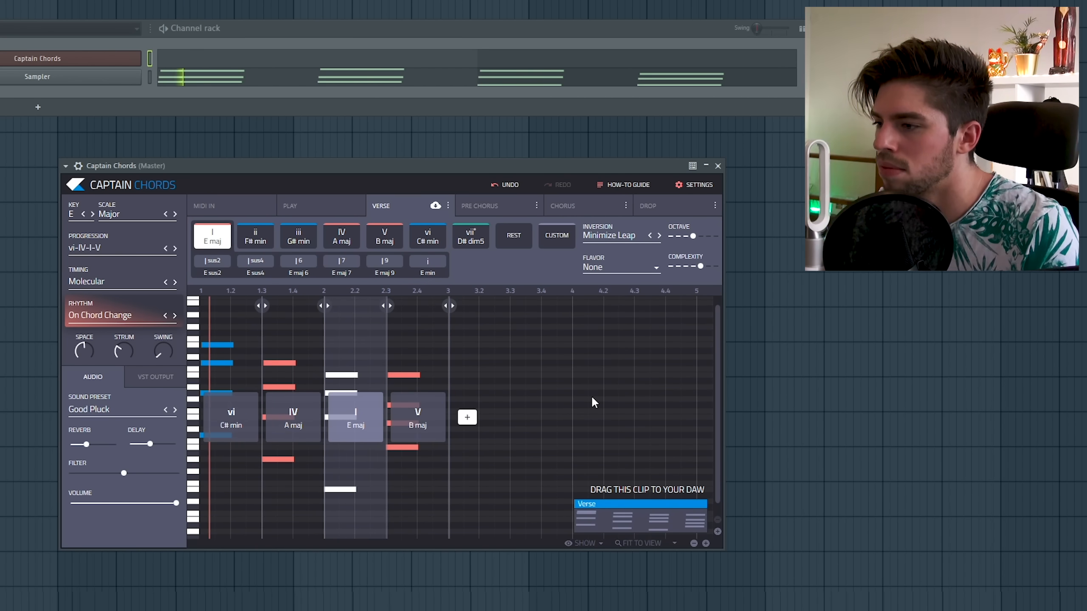
pyautogui.click(620, 239)
# - Capture C#4, E4 and G#4 from the MIDI keyboard as the first custom chord and A maj as the second
pyautogui.click(353, 345)
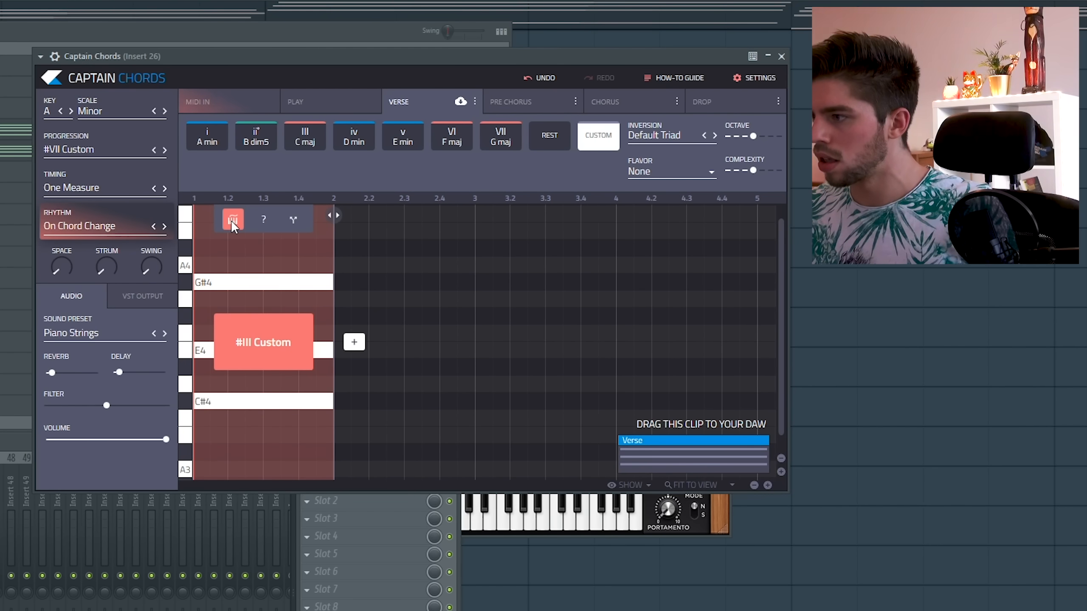
pyautogui.click(232, 220)
pyautogui.click(232, 221)
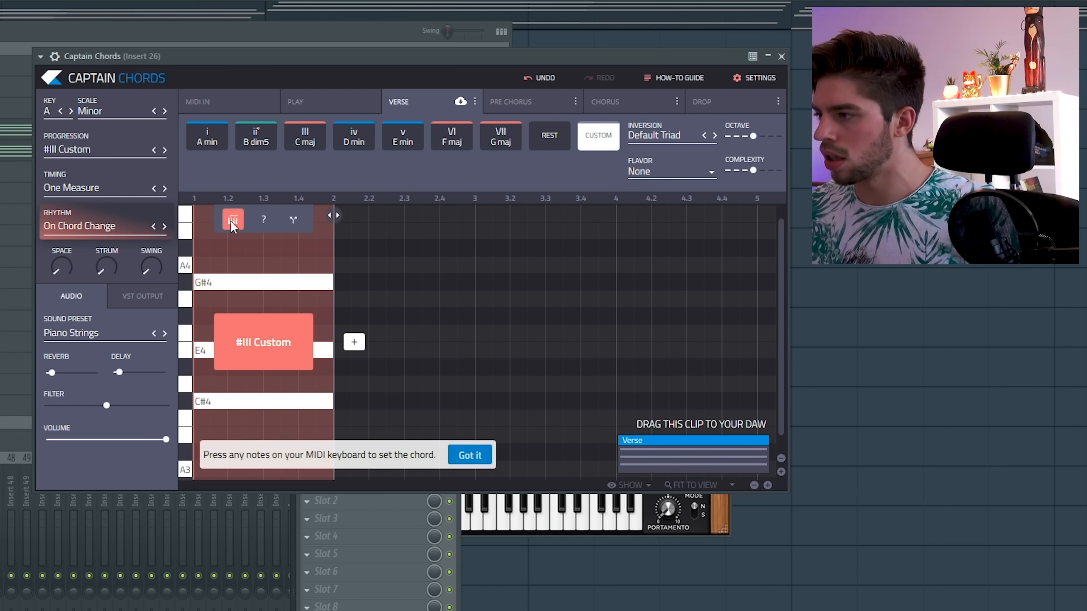
pyautogui.click(230, 221)
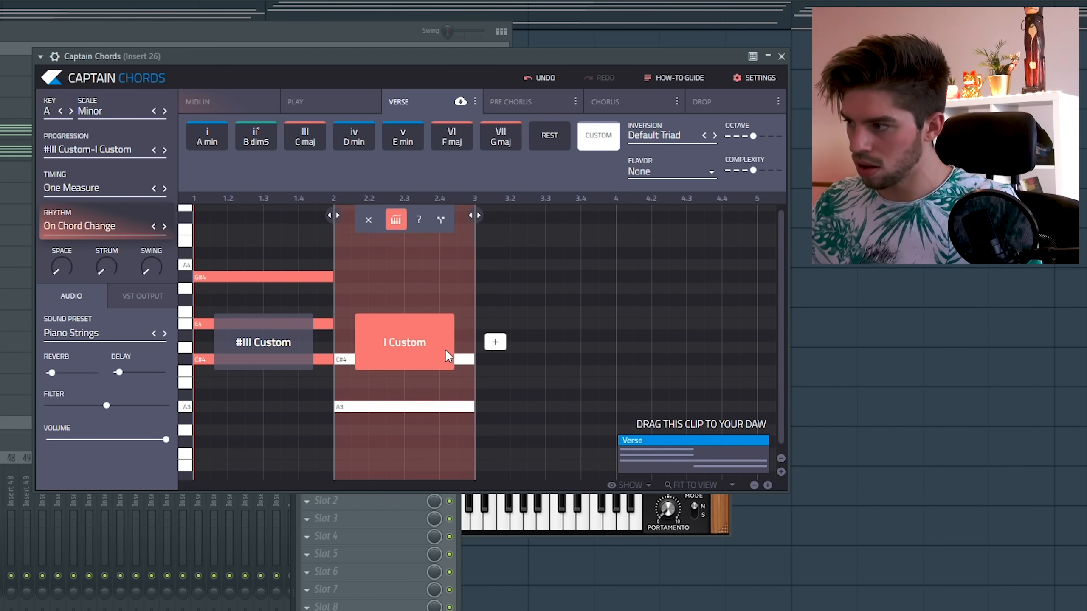
pyautogui.click(445, 350)
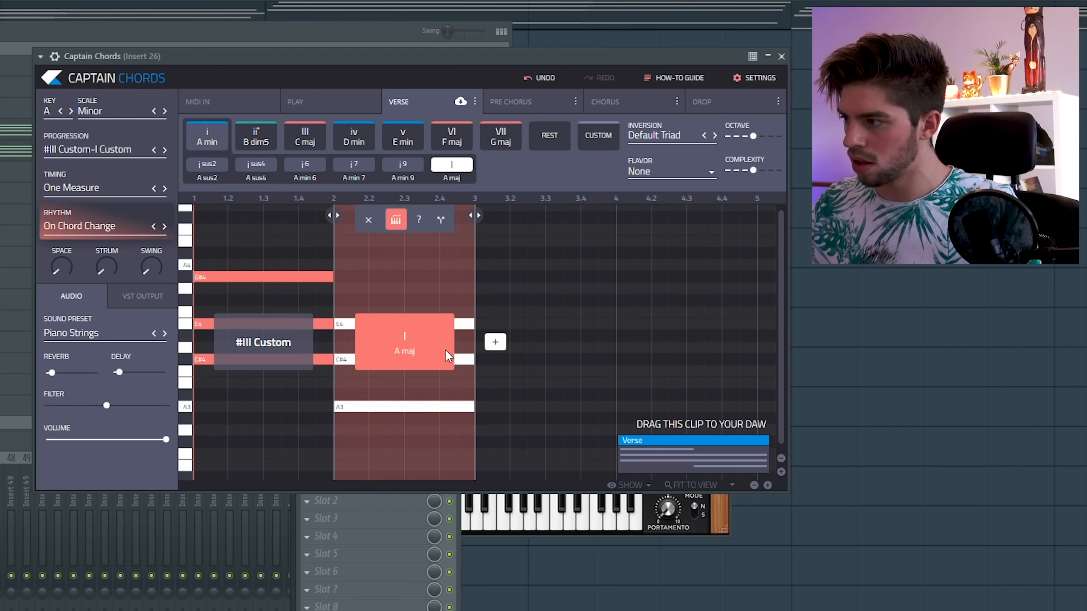
pyautogui.click(396, 219)
# - Extend the custom progression with a third chord captured from the MIDI keyboard and a fourth chord slot
pyautogui.click(495, 342)
pyautogui.click(480, 223)
pyautogui.click(565, 341)
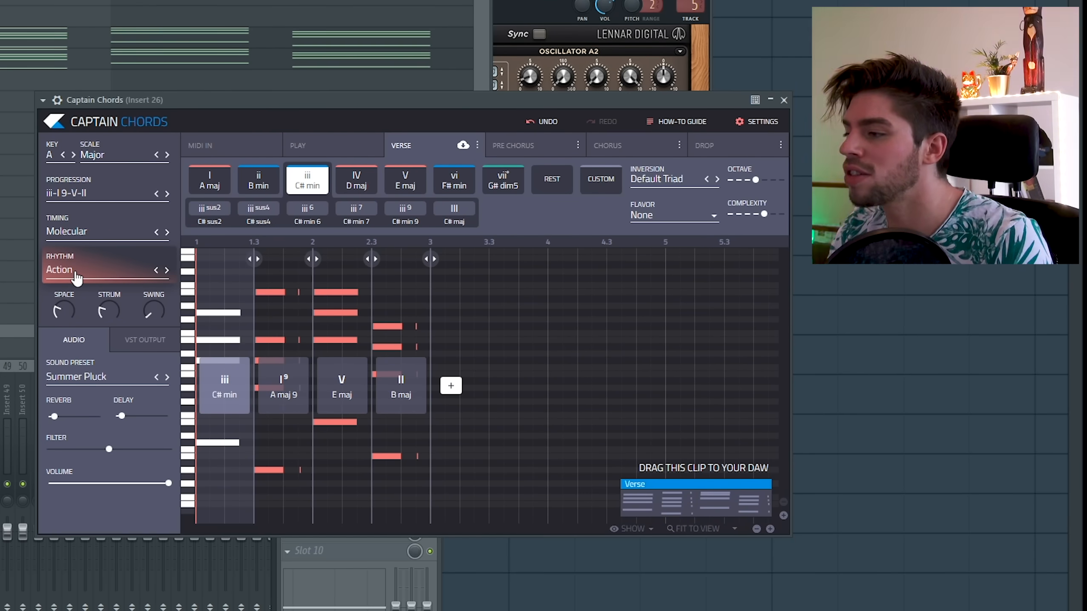
# - Browse the verse rhythms past Fourth Missing and settle on French for the iii-I9-V-II progression
pyautogui.click(76, 278)
pyautogui.click(321, 313)
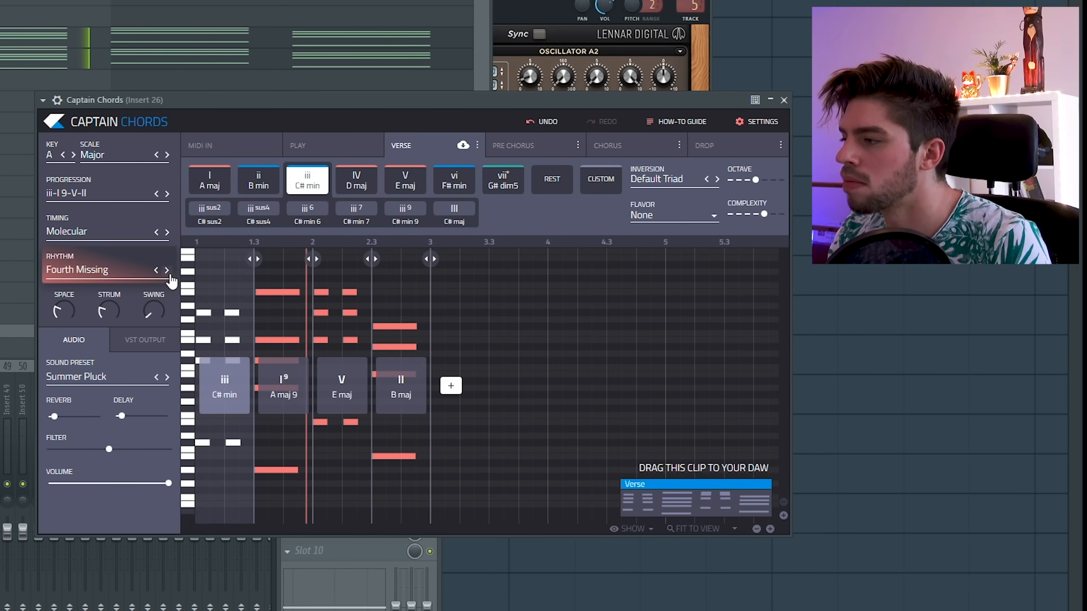
pyautogui.click(167, 271)
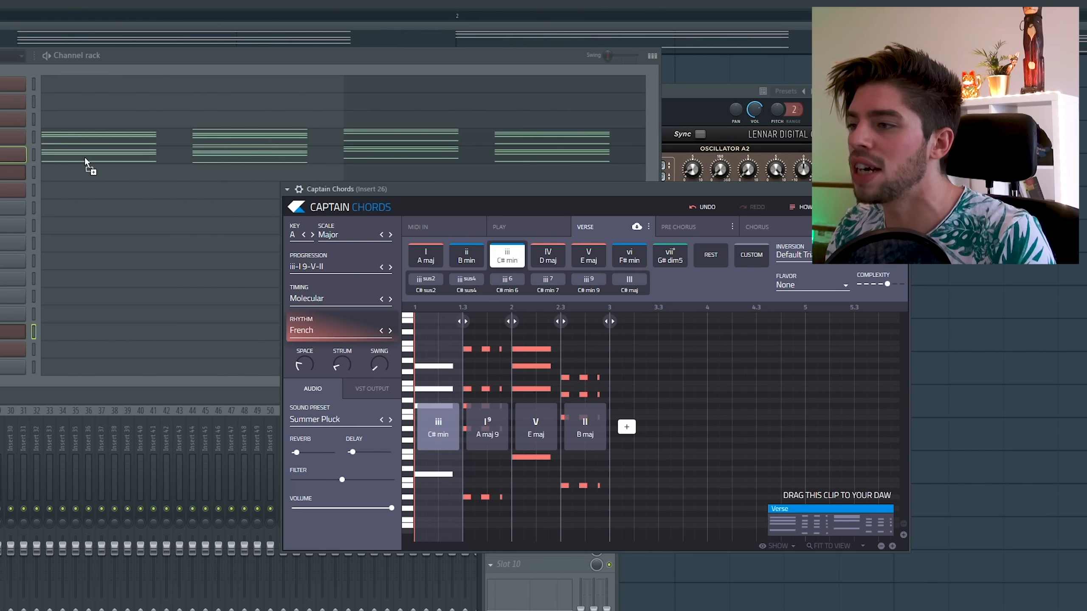
# - Copy the French-rhythm Verse chord clip into the two synth channels of the channel rack that play the chords
pyautogui.moveTo(85, 162); pyautogui.dragTo(85, 159)
pyautogui.moveTo(826, 531); pyautogui.dragTo(806, 510)
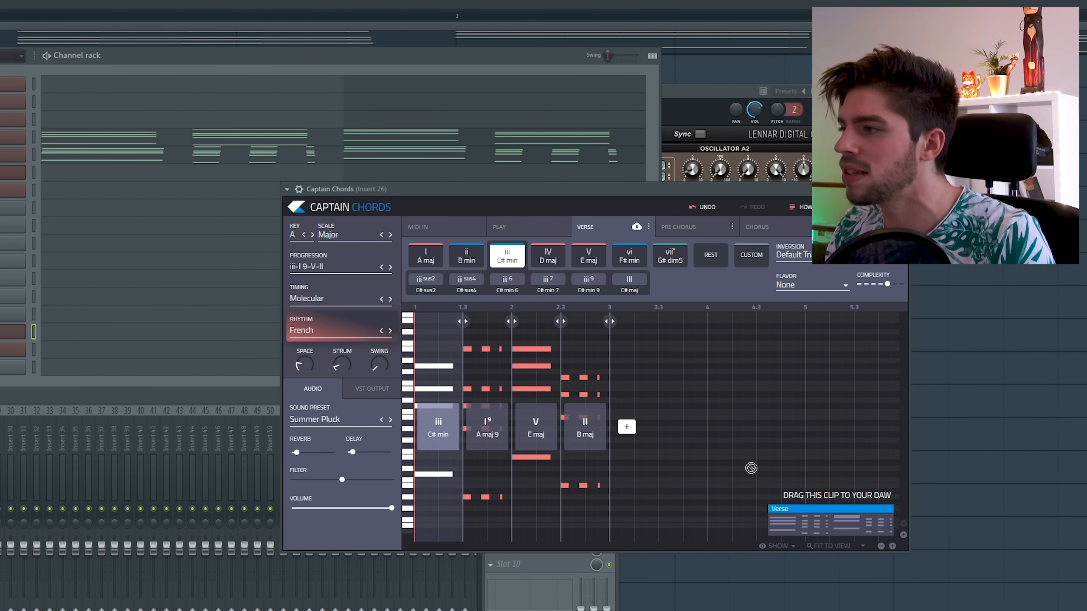
pyautogui.moveTo(114, 139); pyautogui.dragTo(114, 139)
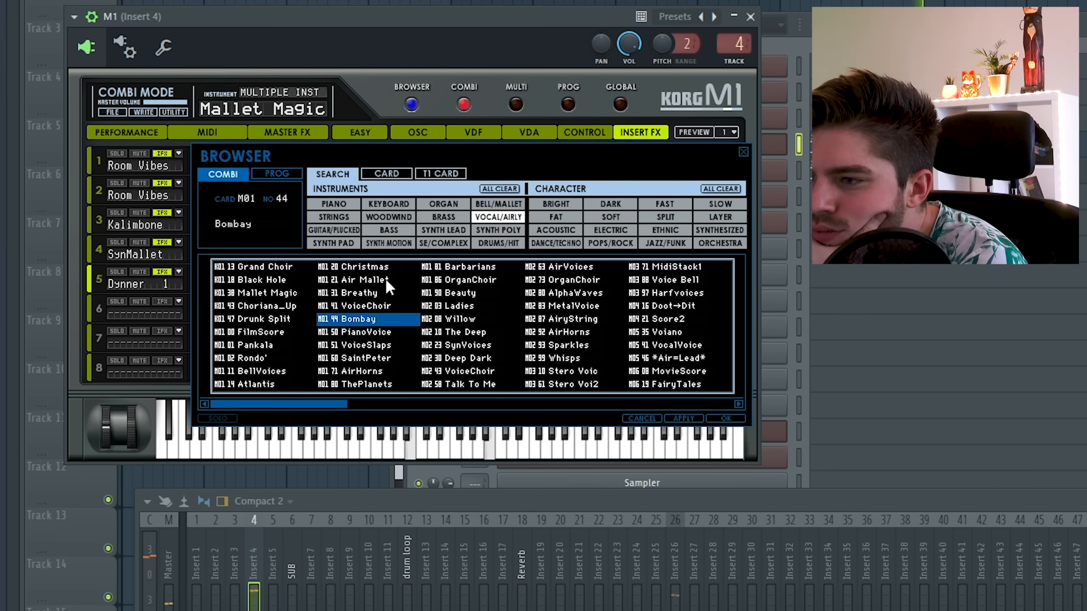
# - Load the Air Mallet combi in the Korg M1 from its Vocal/Airly sounds
pyautogui.click(386, 279)
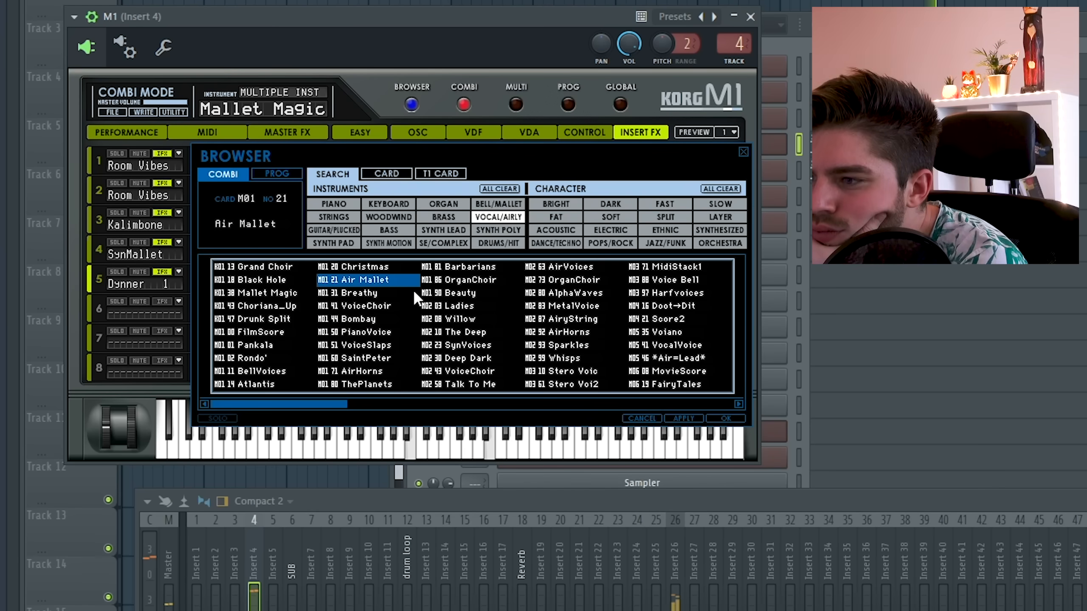
pyautogui.doubleClick(380, 277)
pyautogui.moveTo(920, 25); pyautogui.dragTo(916, 24)
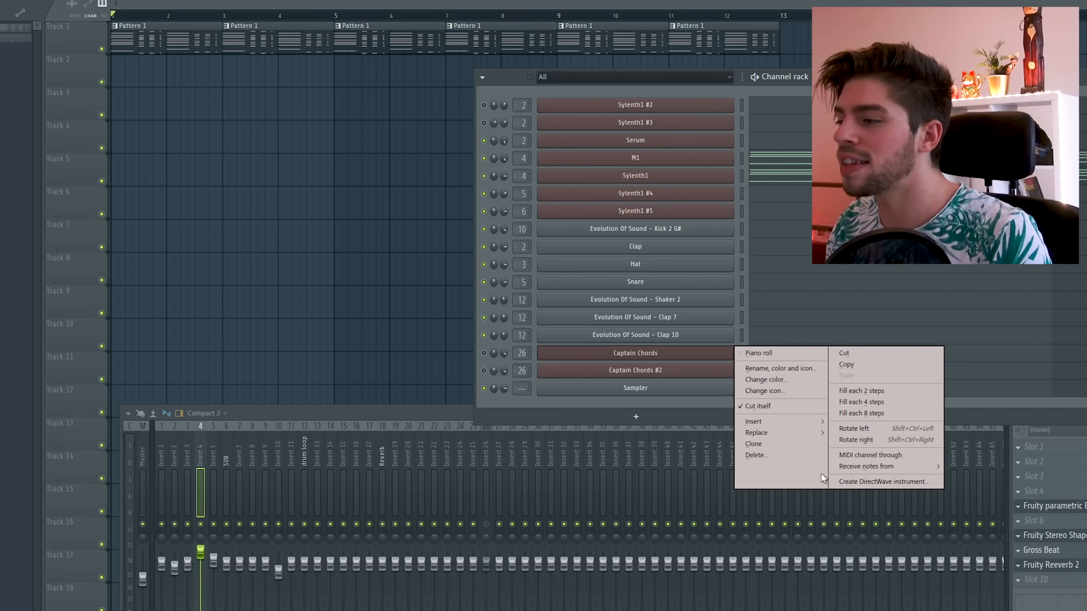
# - Insert a Captain Deep instrument above the Captain Chords channel and connect it to Captain Chords
pyautogui.moveTo(805, 423)
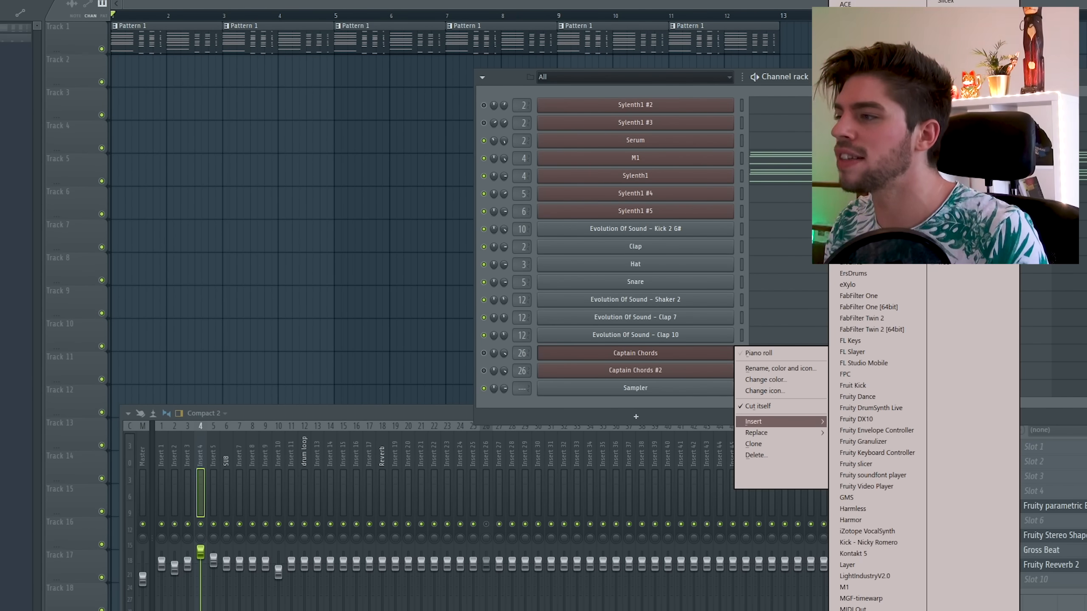
pyautogui.click(854, 141)
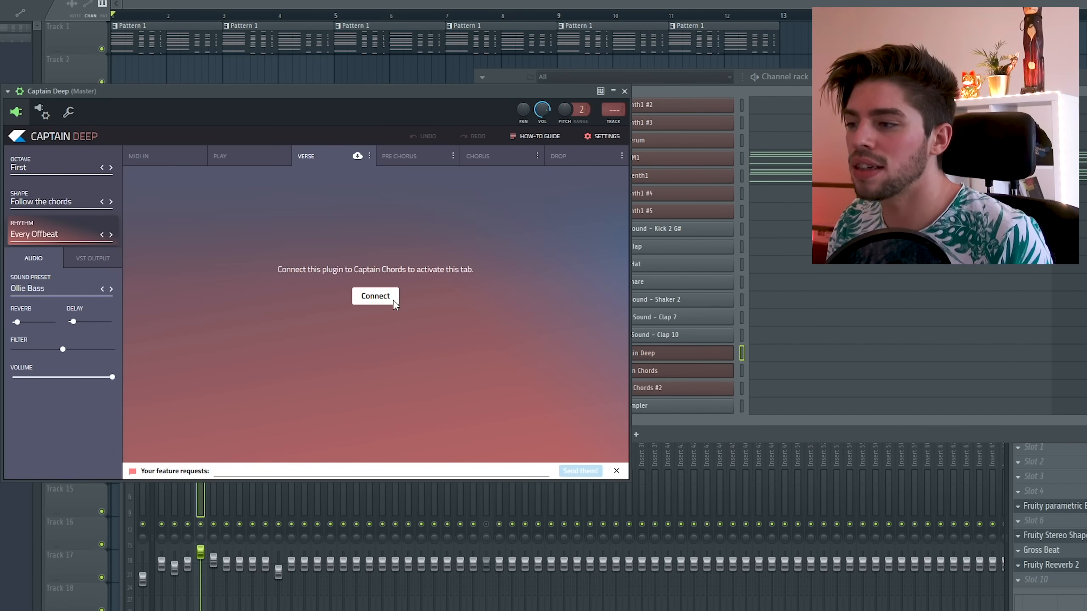
pyautogui.click(394, 303)
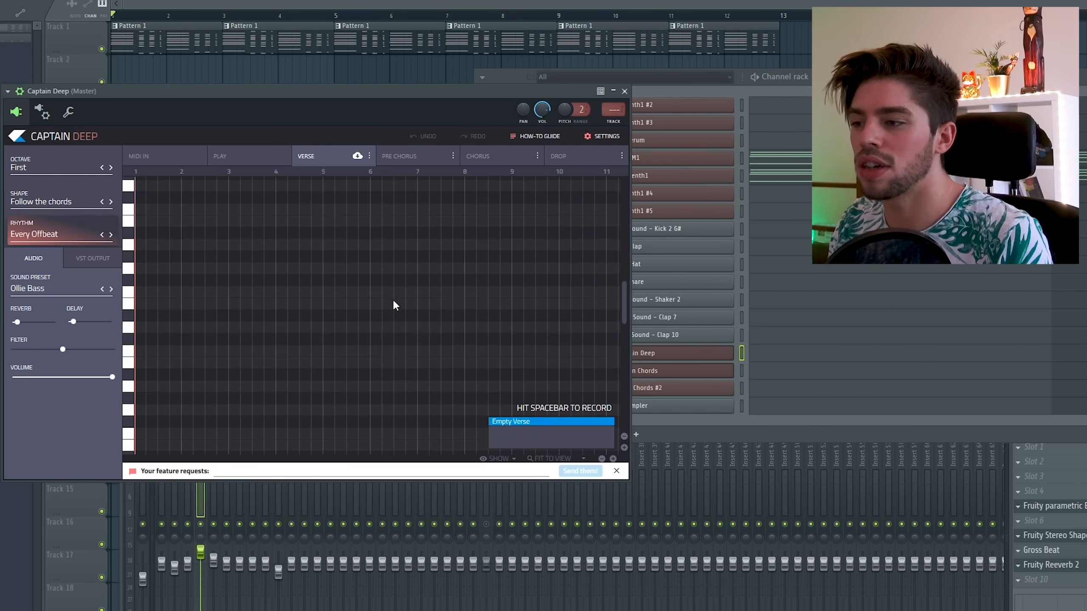
# - Arrange the Captain Deep window and the channel rack side by side
pyautogui.moveTo(412, 90); pyautogui.dragTo(672, 104)
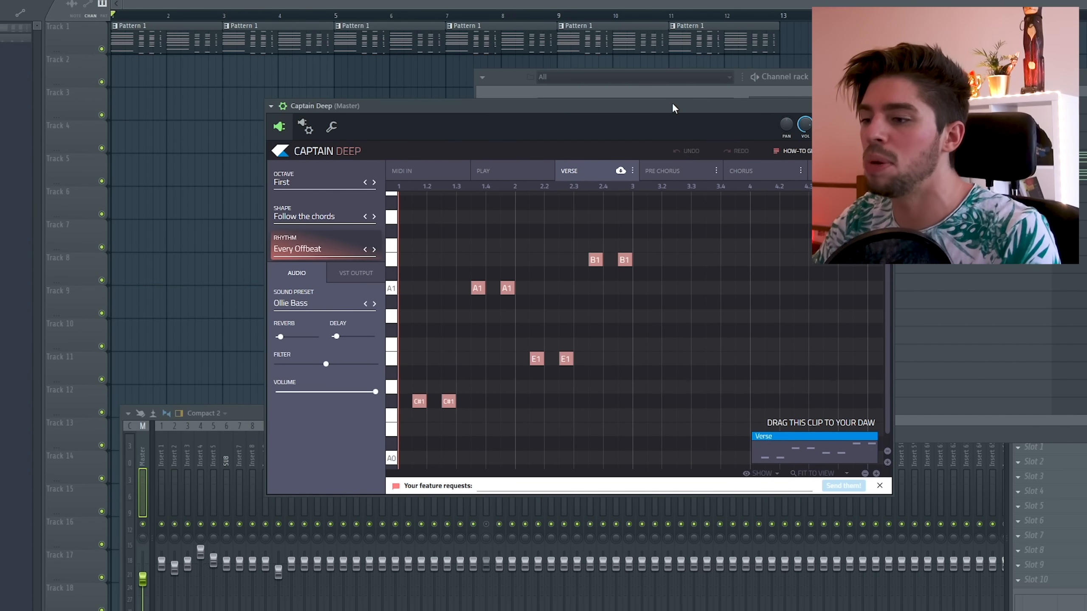
pyautogui.moveTo(667, 103); pyautogui.dragTo(428, 81)
pyautogui.moveTo(770, 77); pyautogui.dragTo(911, 90)
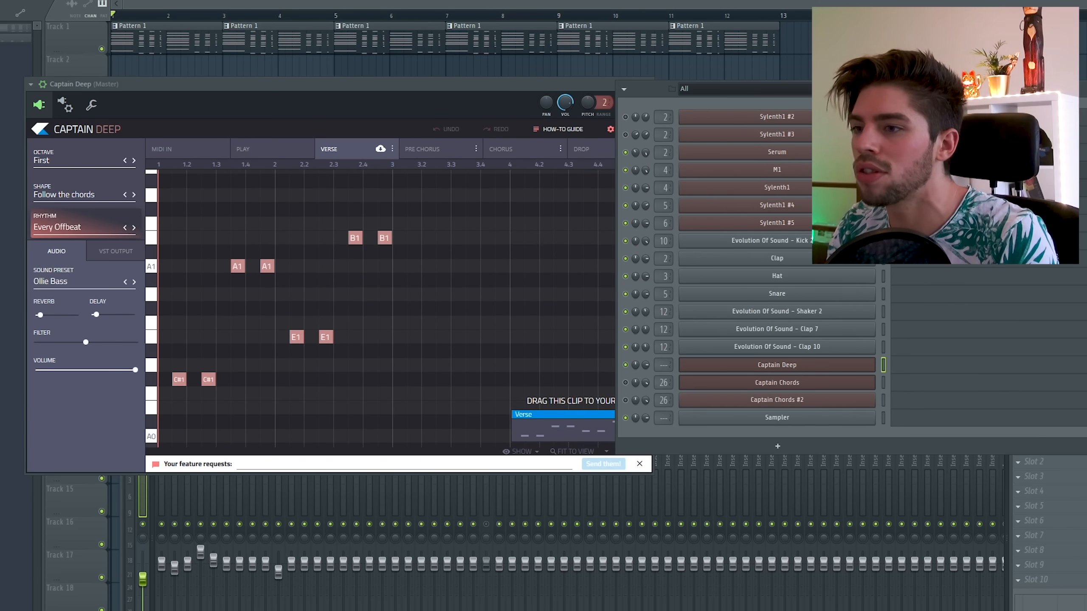
# - Give the bass line the Follow the chords shape and French rhythm, and copy its Verse clip to a Sylenth1 bass channel
pyautogui.click(134, 196)
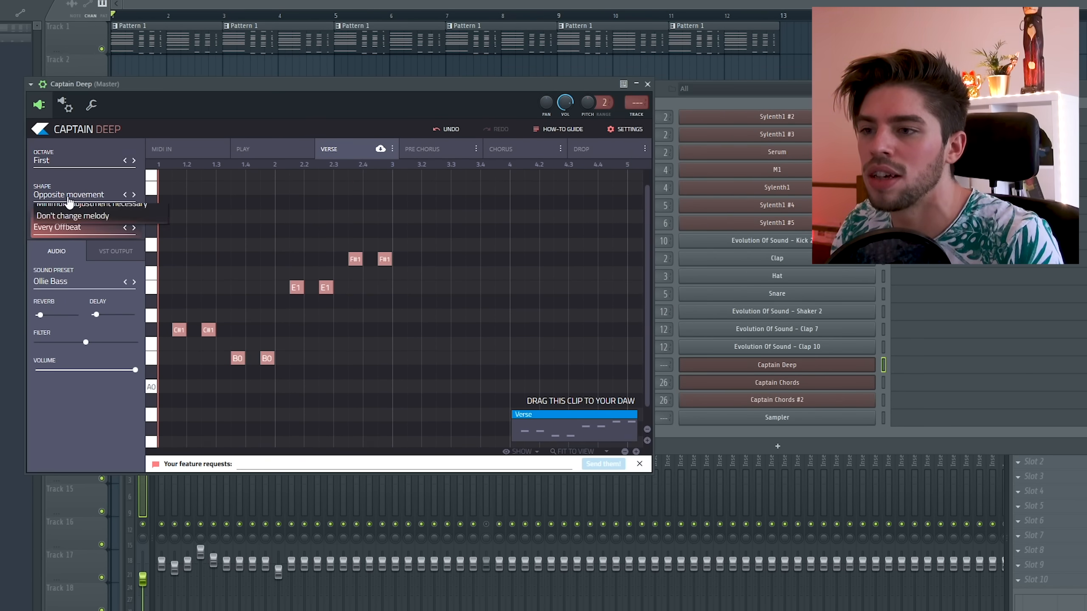
pyautogui.click(60, 227)
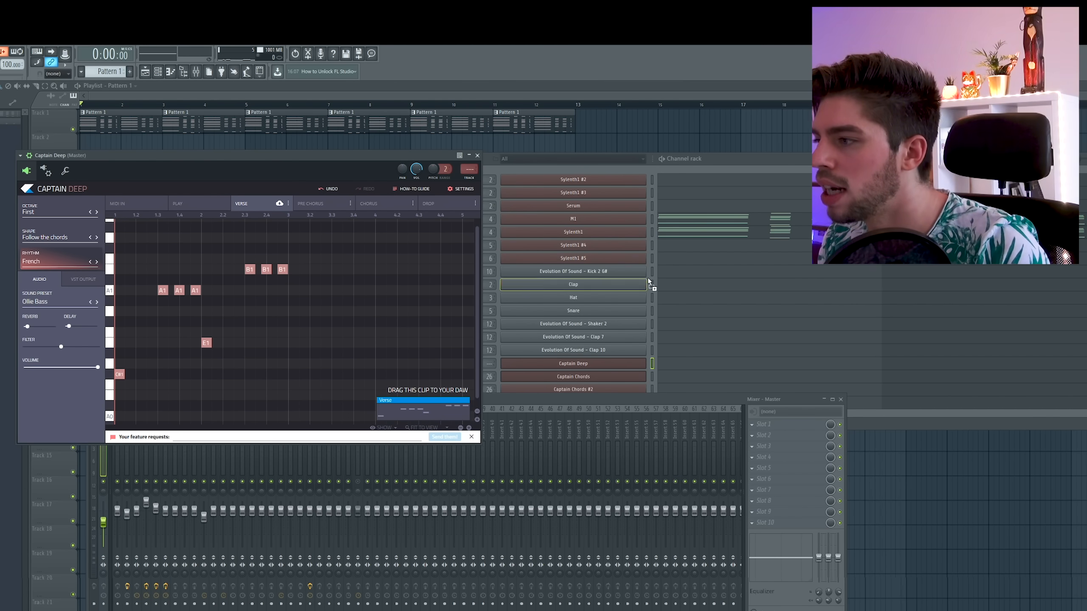
pyautogui.moveTo(647, 252); pyautogui.dragTo(663, 260)
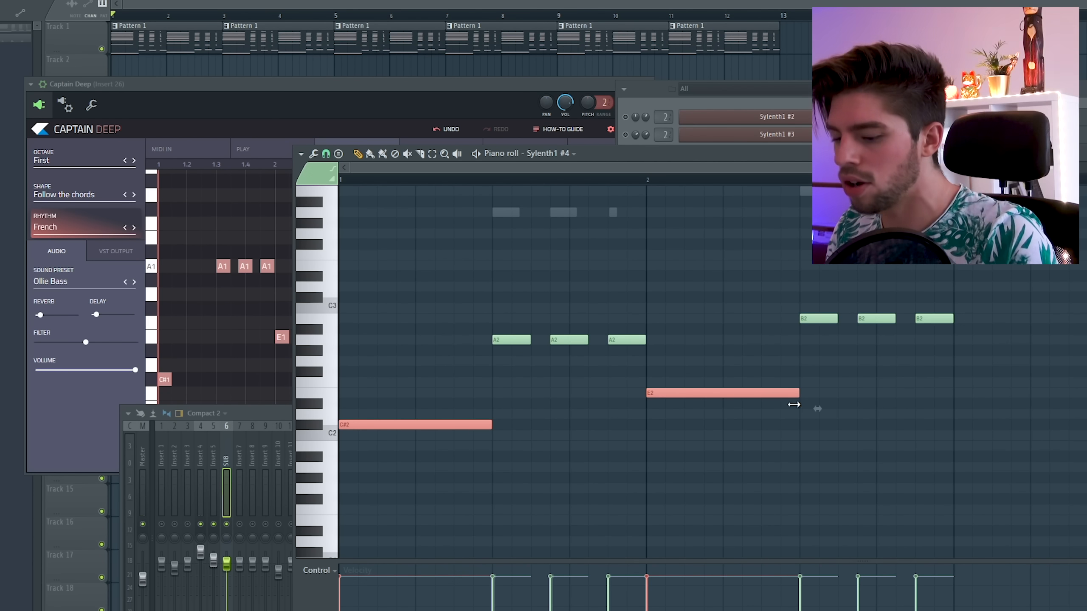
# - Check the bass inserts in the mixer during playback and mute Insert 26, which carries the Captain plugins
pyautogui.click(281, 503)
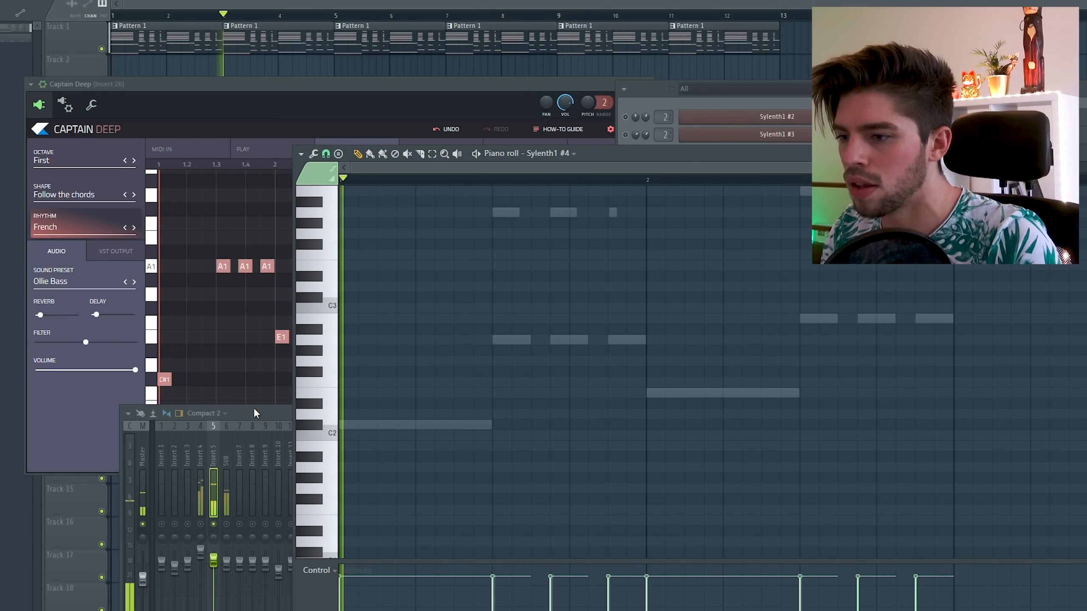
pyautogui.click(214, 557)
pyautogui.press('F6')
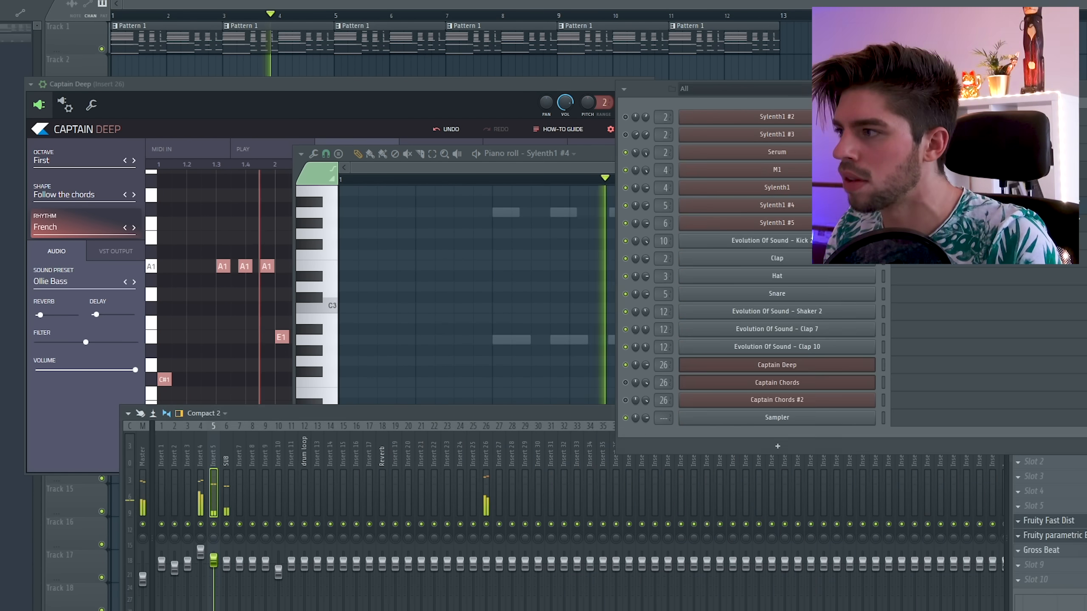
pyautogui.click(486, 508)
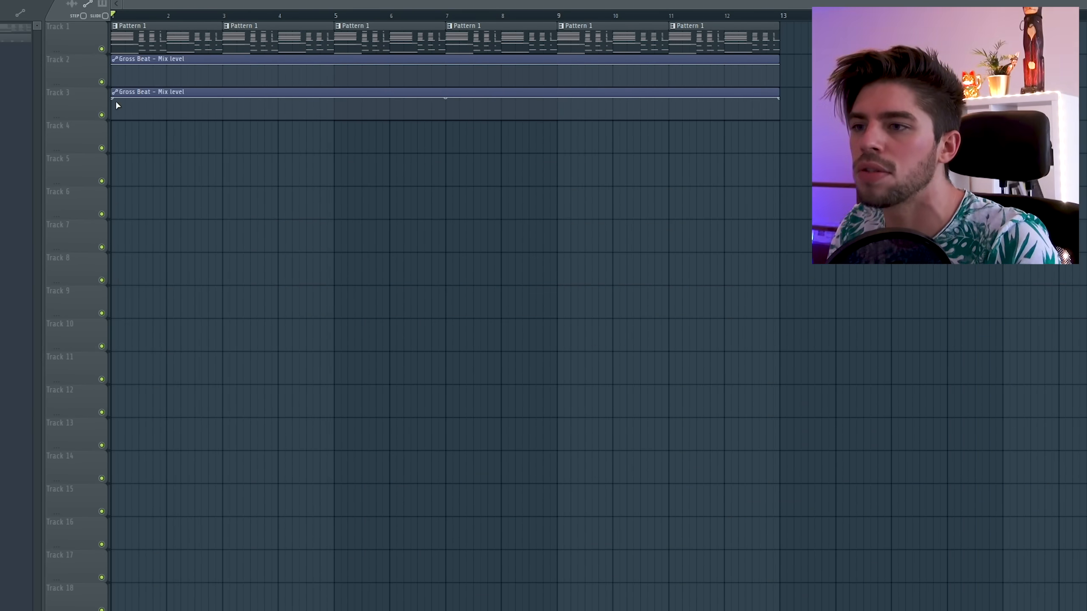
# - Shape the Track 3 Gross Beat mix level automation to stay at minimum until bar 9 and jump to full there
pyautogui.moveTo(112, 99); pyautogui.dragTo(114, 124)
pyautogui.rightClick(392, 112)
pyautogui.moveTo(391, 112); pyautogui.dragTo(557, 84)
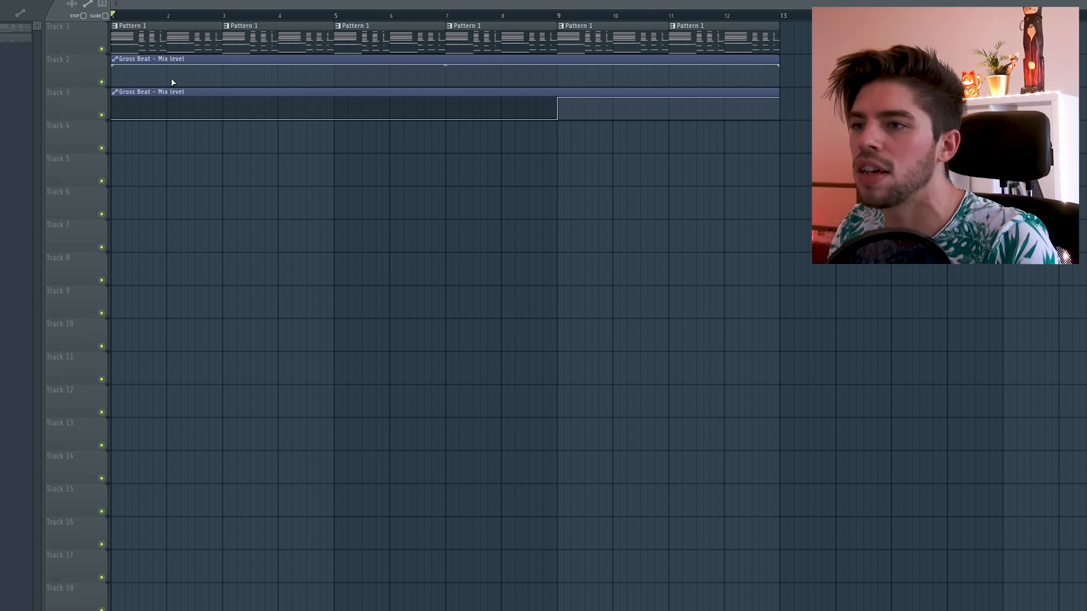
# - Give the Track 2 Gross Beat mix level automation the same jump from minimum to full at bar 9
pyautogui.moveTo(112, 66); pyautogui.dragTo(115, 94)
pyautogui.rightClick(517, 74)
pyautogui.moveTo(517, 74); pyautogui.dragTo(558, 65)
pyautogui.rightClick(568, 85)
# - Play the arrangement and add a step at bar 9 to the Track 4 Gross Beat mix level automation
pyautogui.press('F9')
pyautogui.press('space')
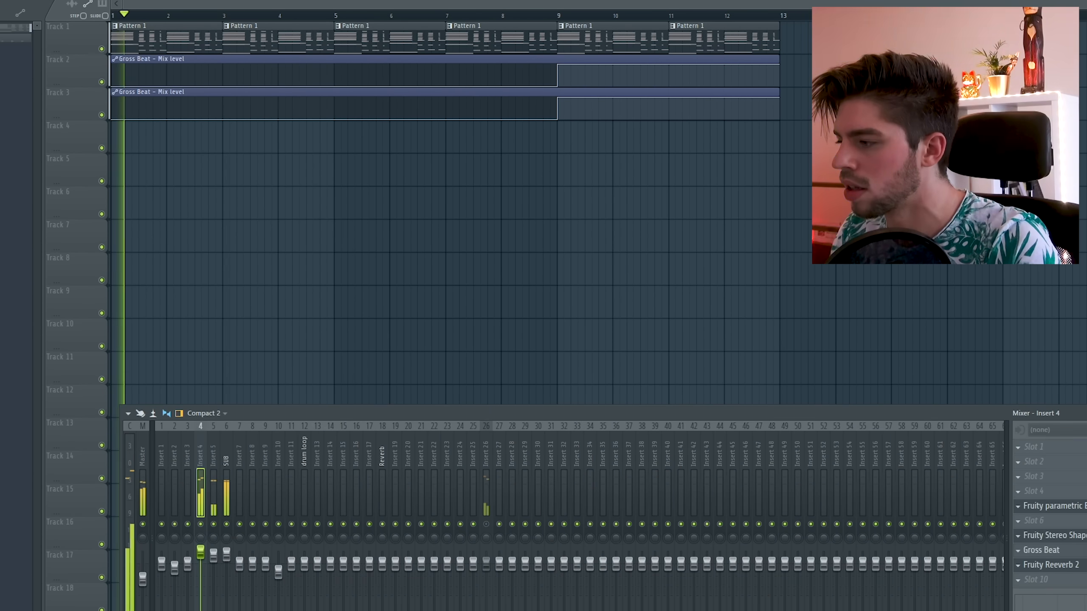
pyautogui.press('F9')
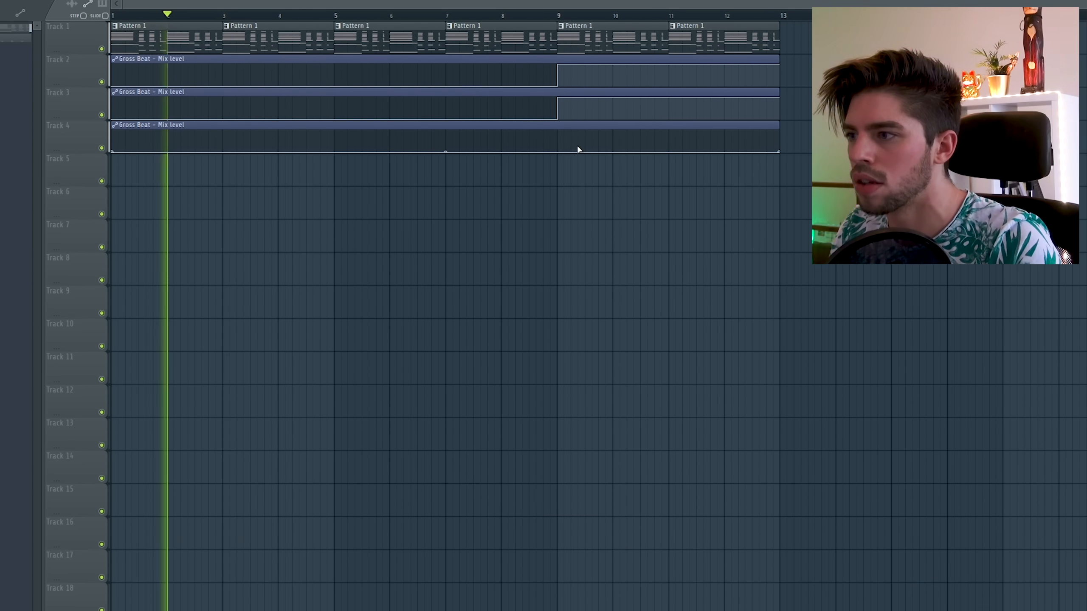
pyautogui.rightClick(563, 148)
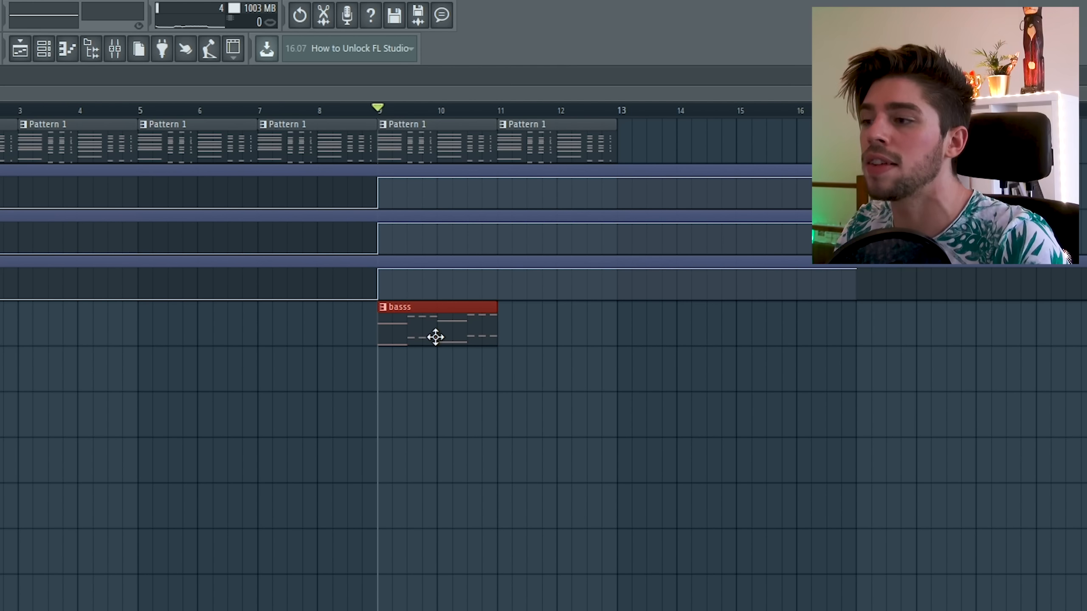
# - Repeat the basss pattern from bar 11 and Pattern 1 from bar 13, both up to bar 17
pyautogui.click(519, 325)
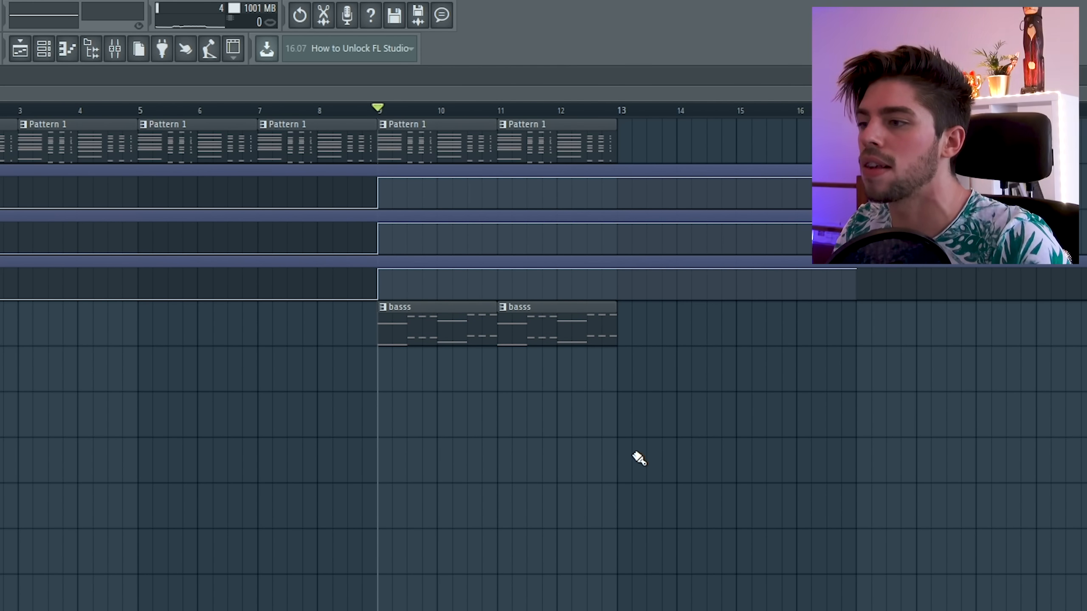
pyautogui.press('space')
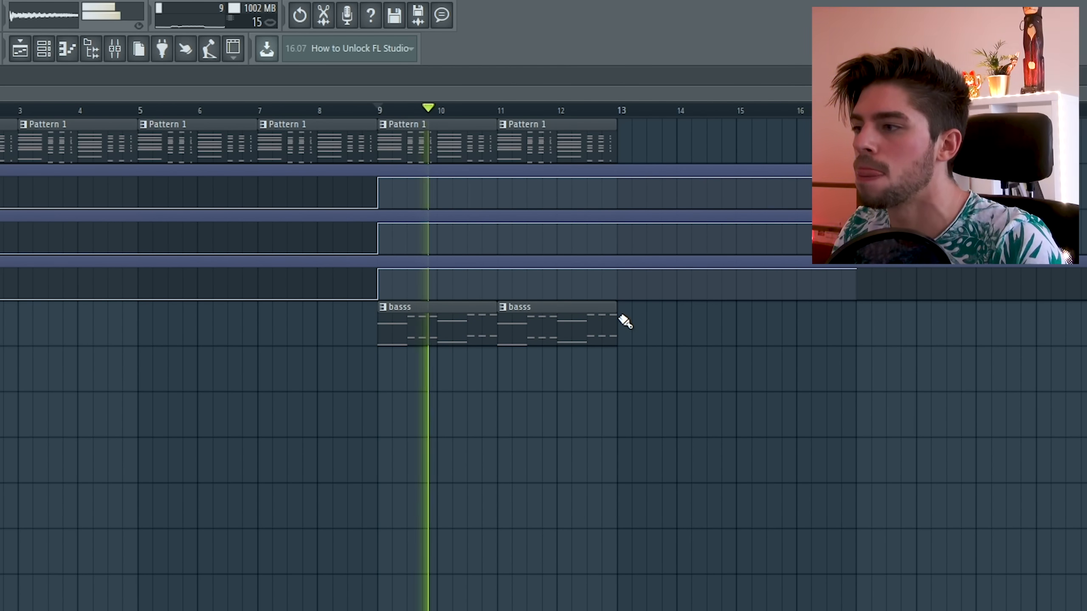
pyautogui.moveTo(624, 321); pyautogui.dragTo(801, 323)
pyautogui.moveTo(627, 146); pyautogui.dragTo(766, 141)
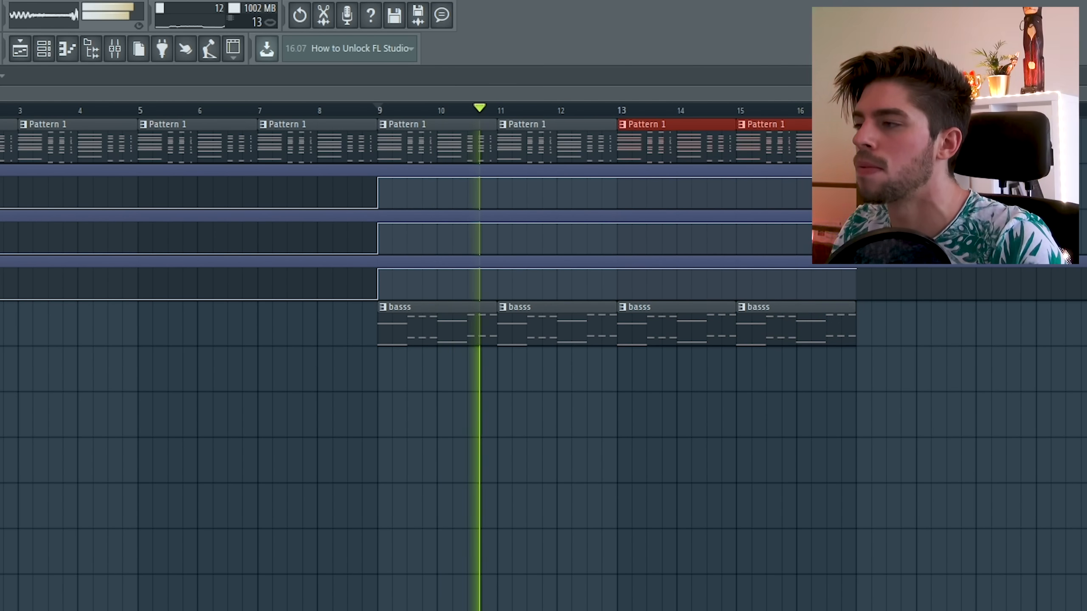
pyautogui.click(368, 211)
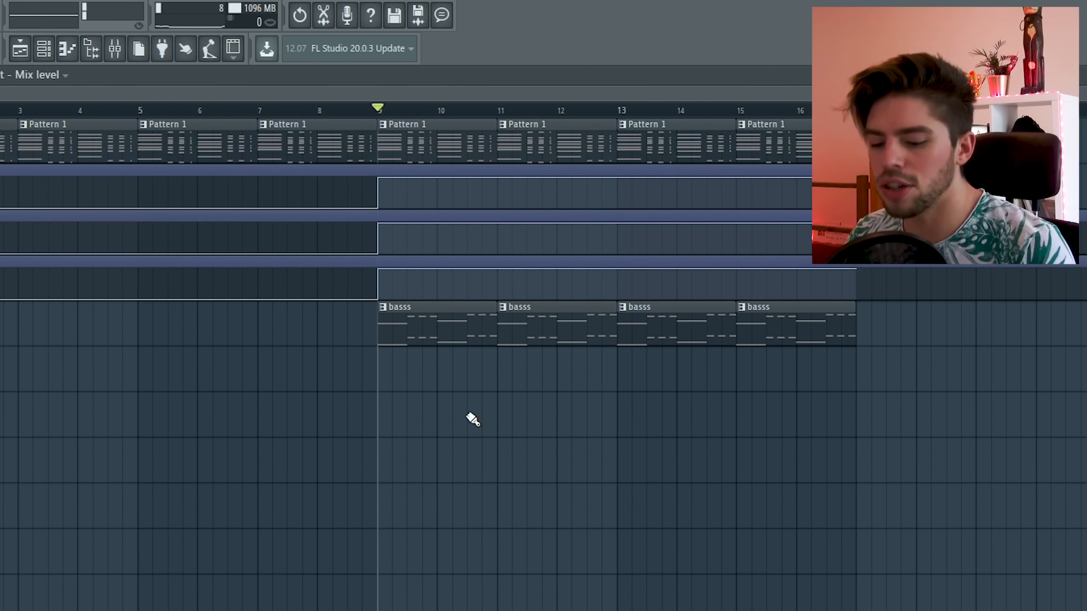
# - Add the Evolution Of Sound - Kick 2 G# sample and lay the kick drum pattern under the bass from bar 9 to 17
pyautogui.press('F6')
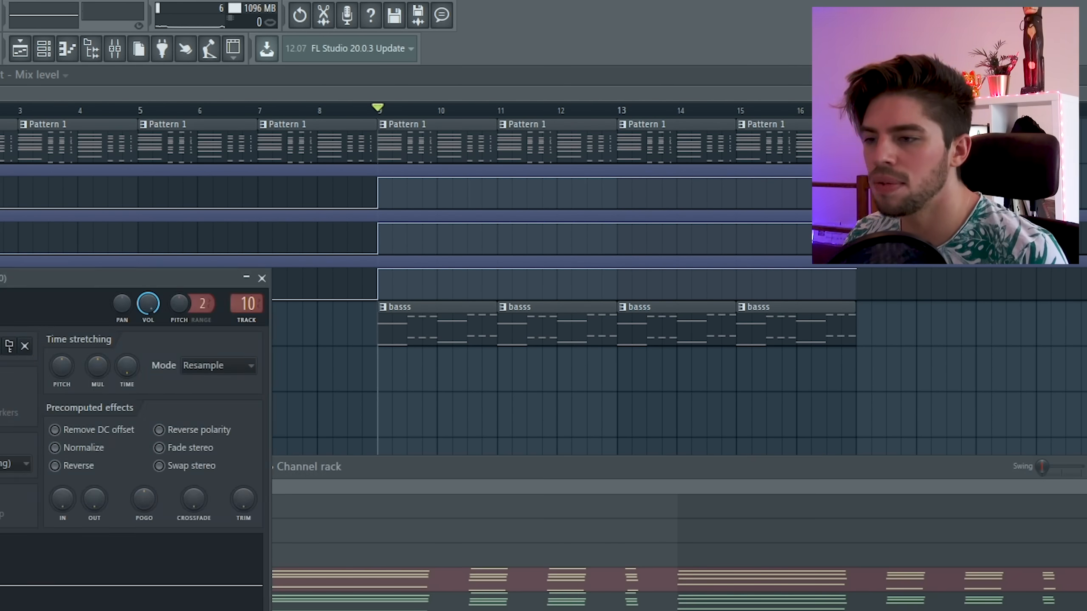
pyautogui.moveTo(407, 352)
pyautogui.mouseDown()
pyautogui.moveTo(444, 380)
pyautogui.moveTo(776, 400)
pyautogui.mouseUp()
pyautogui.moveTo(377, 298)
pyautogui.mouseDown()
pyautogui.moveTo(396, 295)
pyautogui.moveTo(380, 266)
pyautogui.mouseUp()
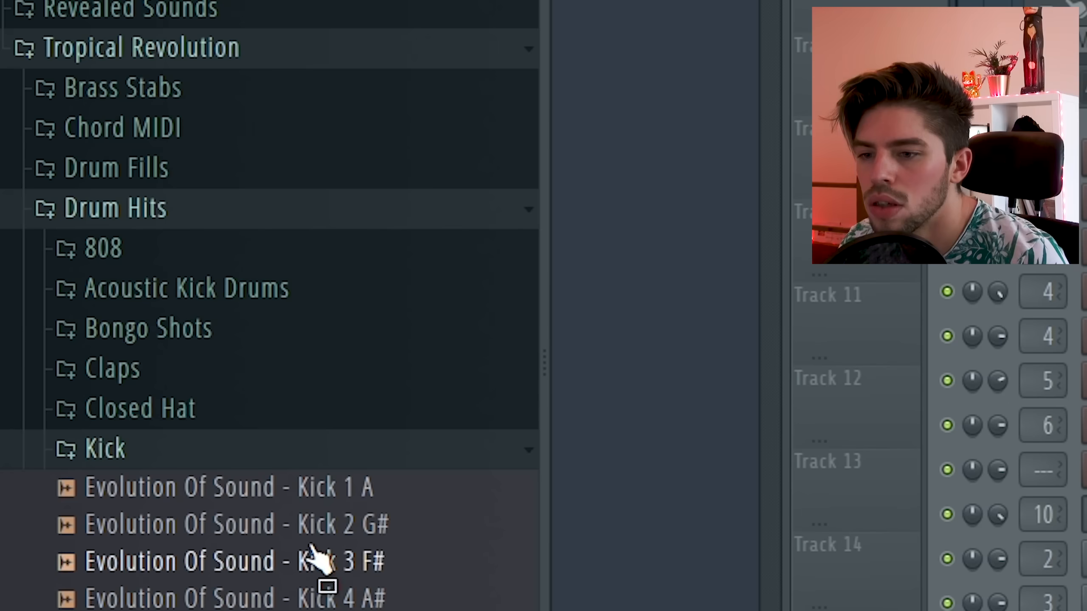
pyautogui.moveTo(311, 516); pyautogui.dragTo(559, 133)
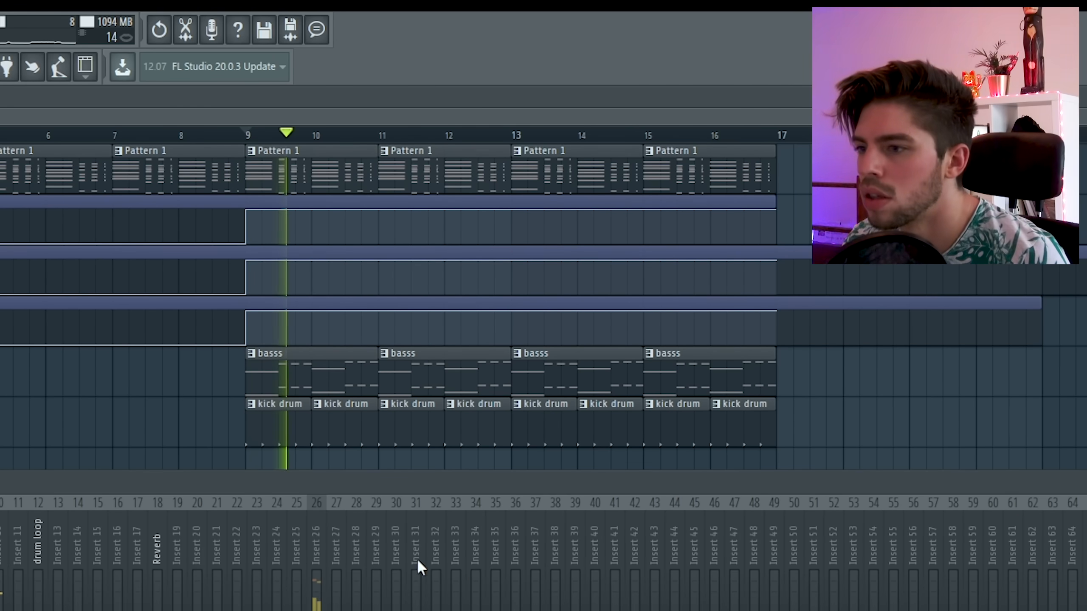
# - Stop playback and load the Tom LP Filter effect on mixer Insert 10
pyautogui.press('F6')
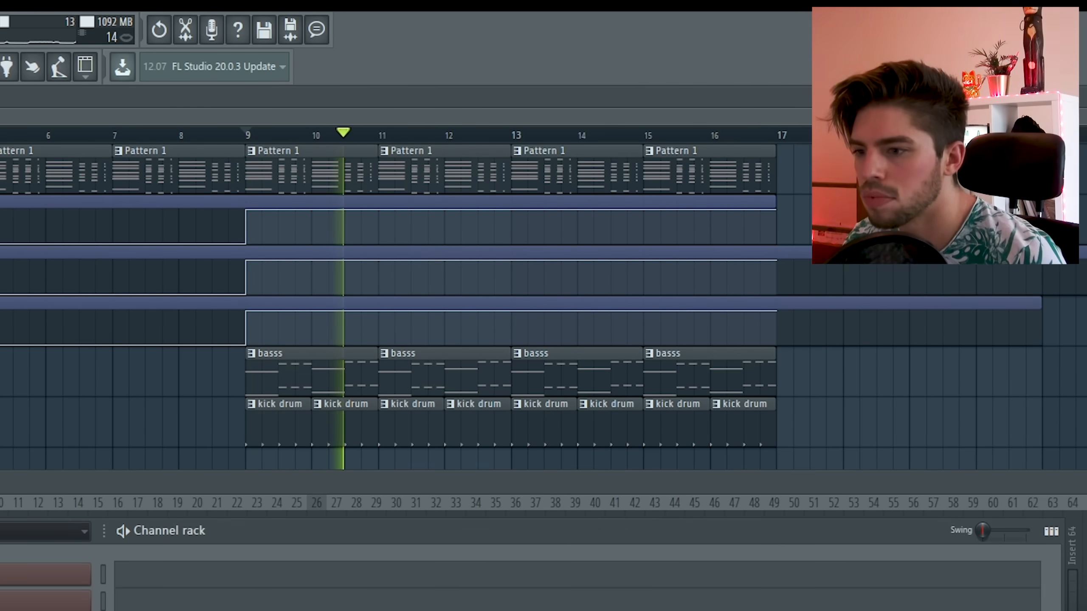
pyautogui.press('F9')
pyautogui.press('space')
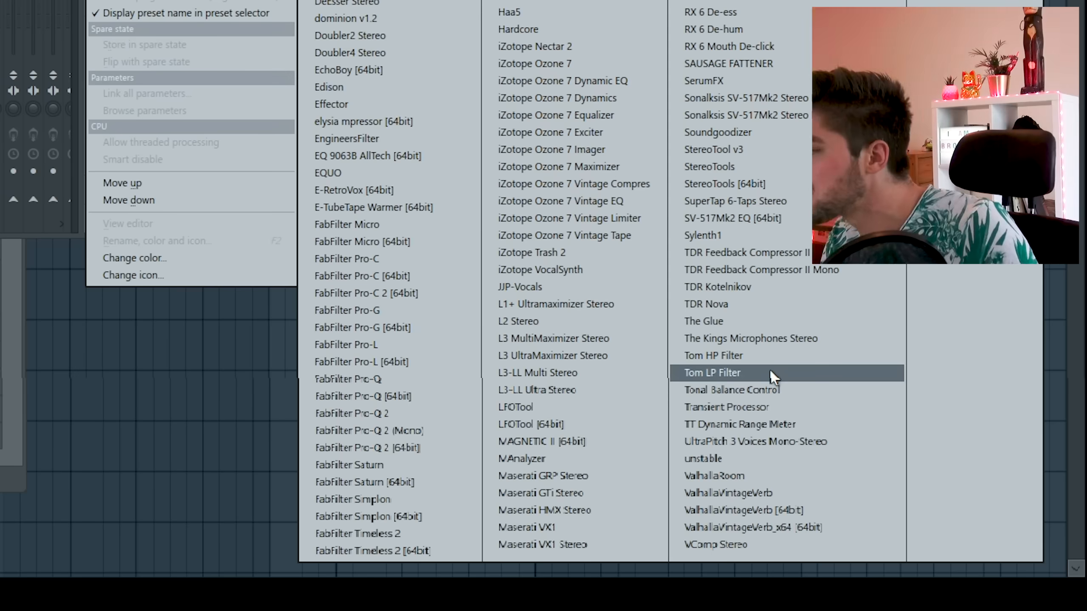
pyautogui.click(743, 374)
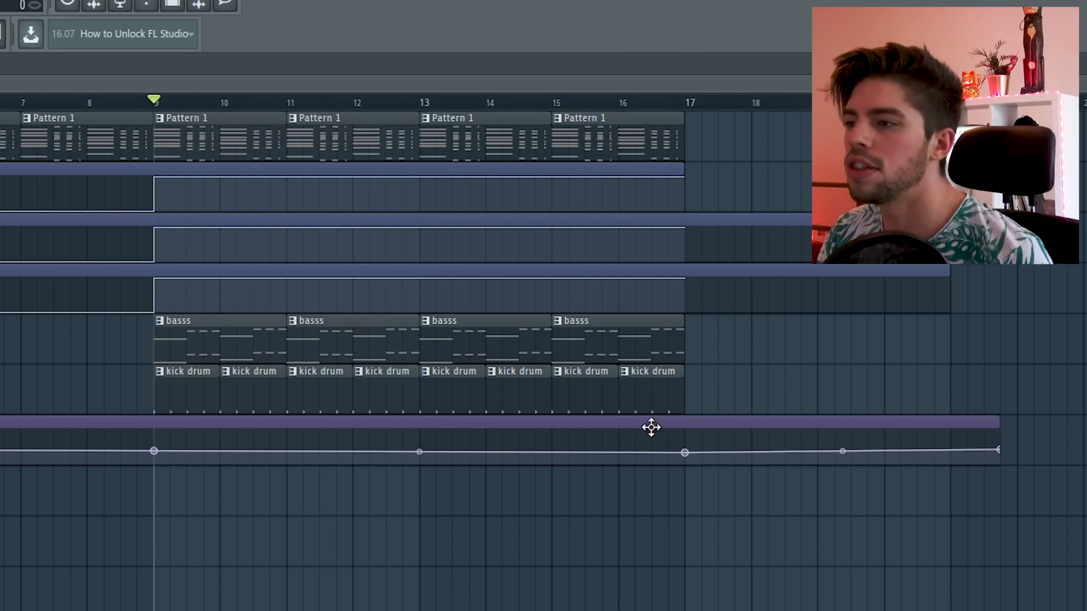
# - Shape the Tom LP Filter cutoff automation into a gradual rise with its end point at bar 13
pyautogui.moveTo(155, 451); pyautogui.dragTo(154, 445)
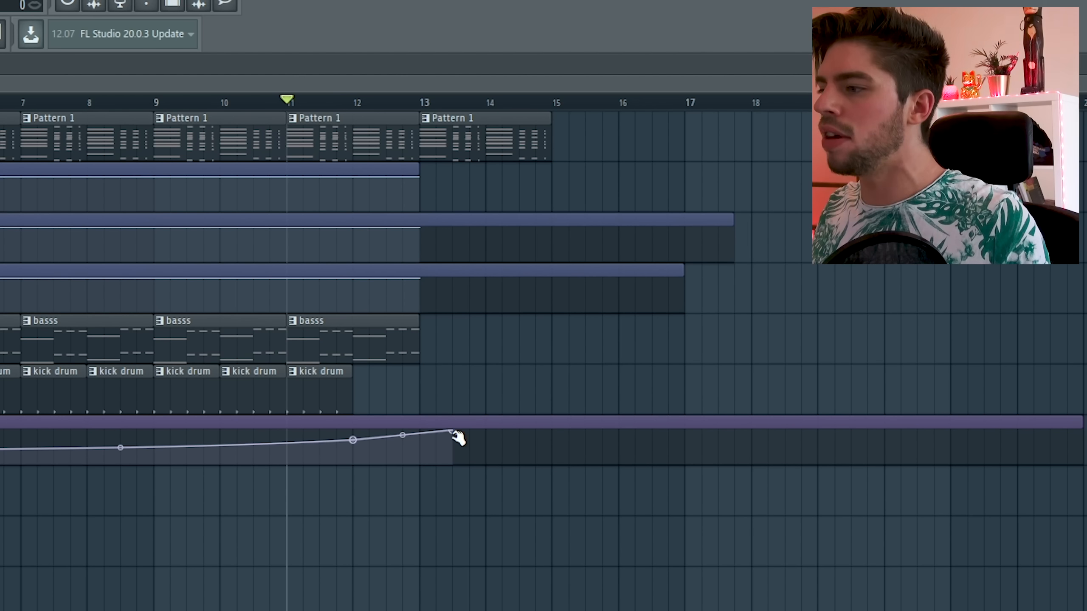
pyautogui.moveTo(453, 432); pyautogui.dragTo(421, 431)
pyautogui.press('F9')
pyautogui.press('F9')
# - Place a shortened kick drum clip at bar 12 and lower the filter cutoff automation point at bar 12 for a steeper final rise
pyautogui.click(372, 401)
pyautogui.moveTo(376, 396)
pyautogui.mouseDown()
pyautogui.moveTo(364, 391)
pyautogui.moveTo(375, 393)
pyautogui.mouseUp()
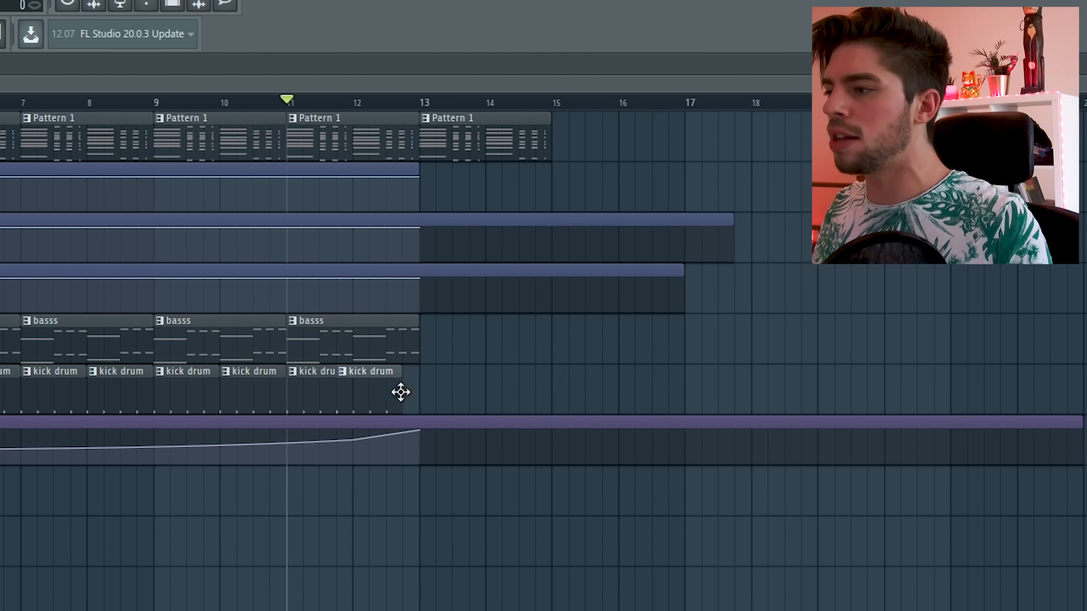
pyautogui.press('space')
pyautogui.moveTo(352, 440)
pyautogui.mouseDown()
pyautogui.moveTo(387, 441)
pyautogui.moveTo(352, 445)
pyautogui.mouseUp()
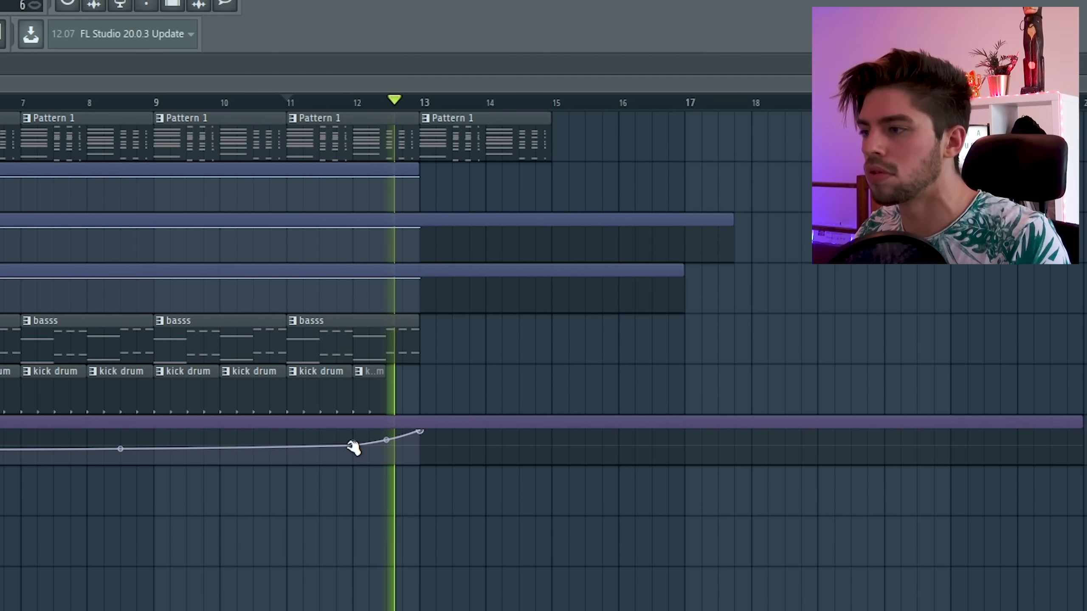
pyautogui.press('space')
pyautogui.hotkey('ctrl', 'b')
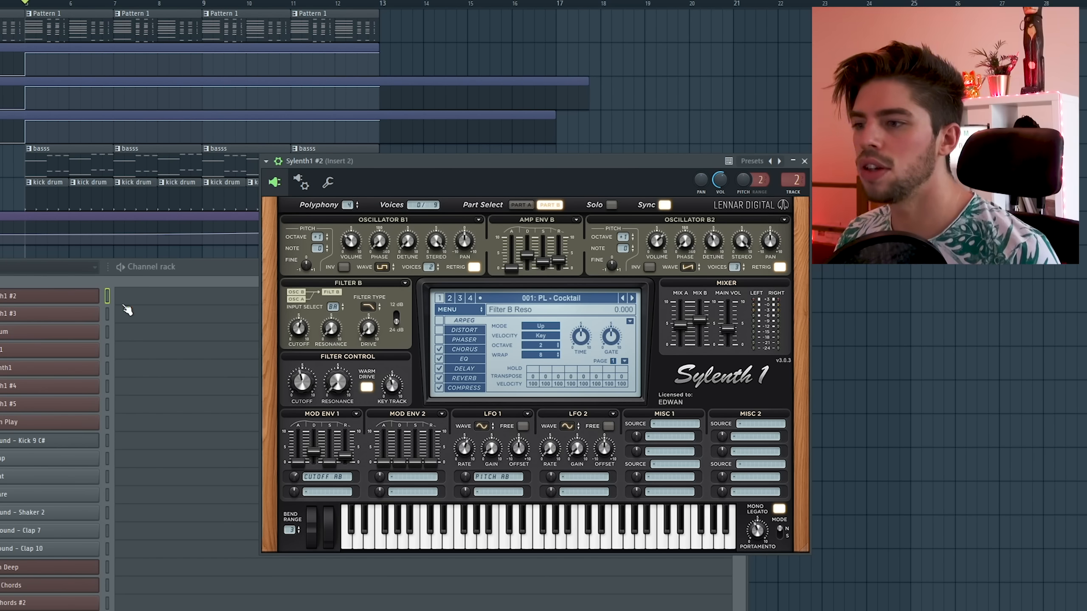
# - Open Sylenth1 #2 in the piano roll, raise the second melody note to D#5 and insert a shortened C#5 after it
pyautogui.rightClick(82, 298)
pyautogui.click(134, 295)
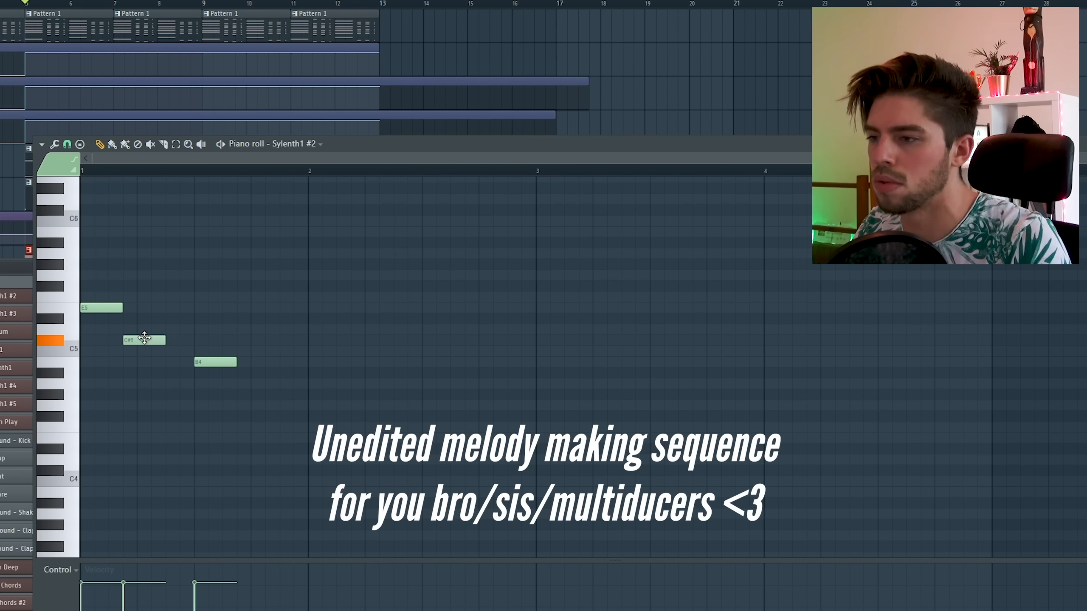
pyautogui.press('space')
pyautogui.moveTo(143, 340); pyautogui.dragTo(141, 318)
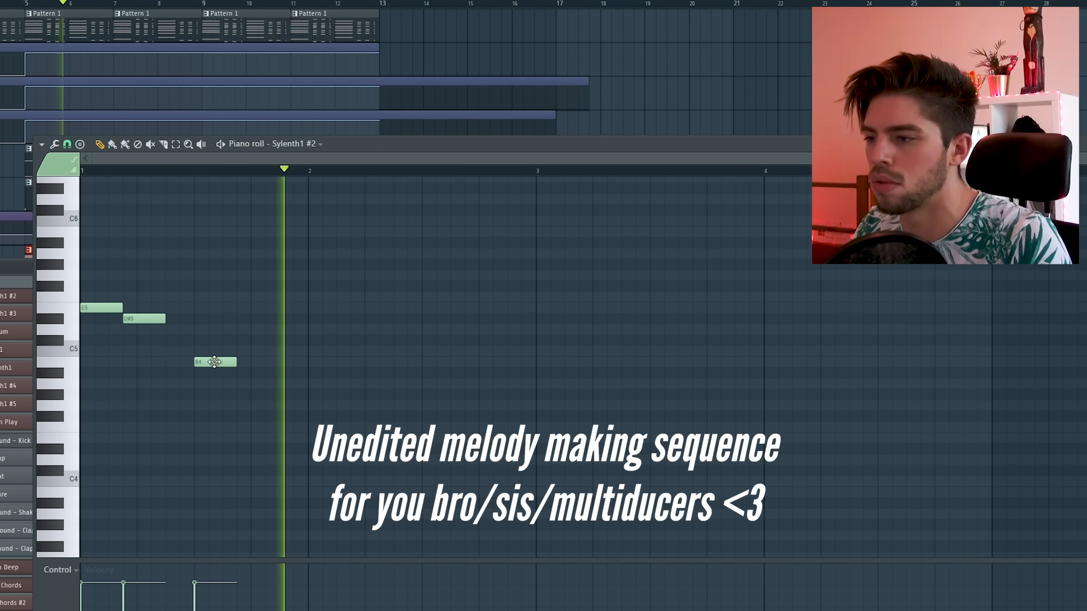
pyautogui.click(167, 342)
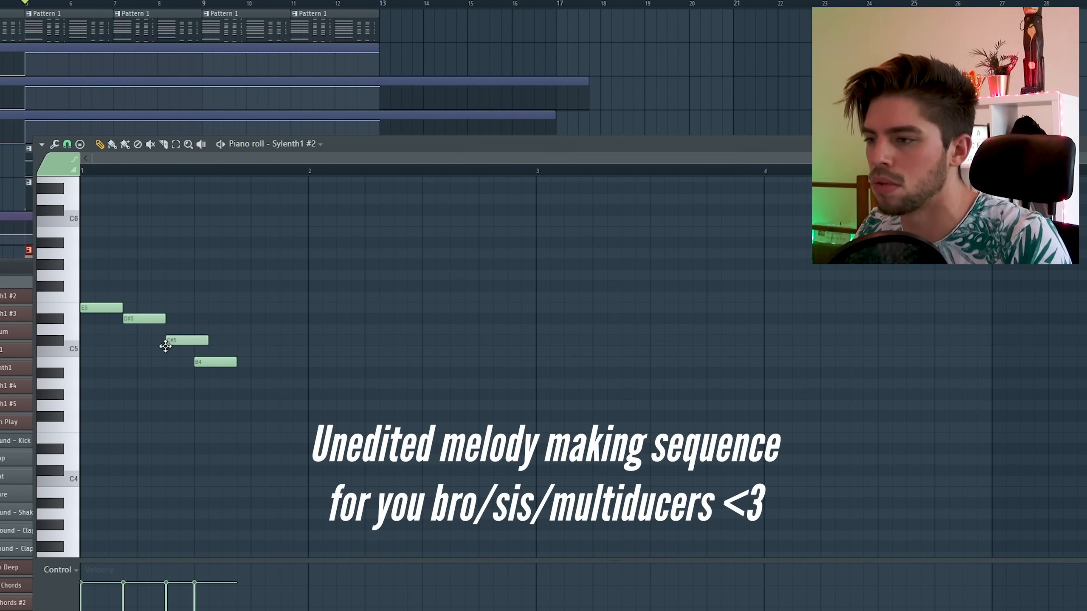
pyautogui.moveTo(208, 341); pyautogui.dragTo(195, 345)
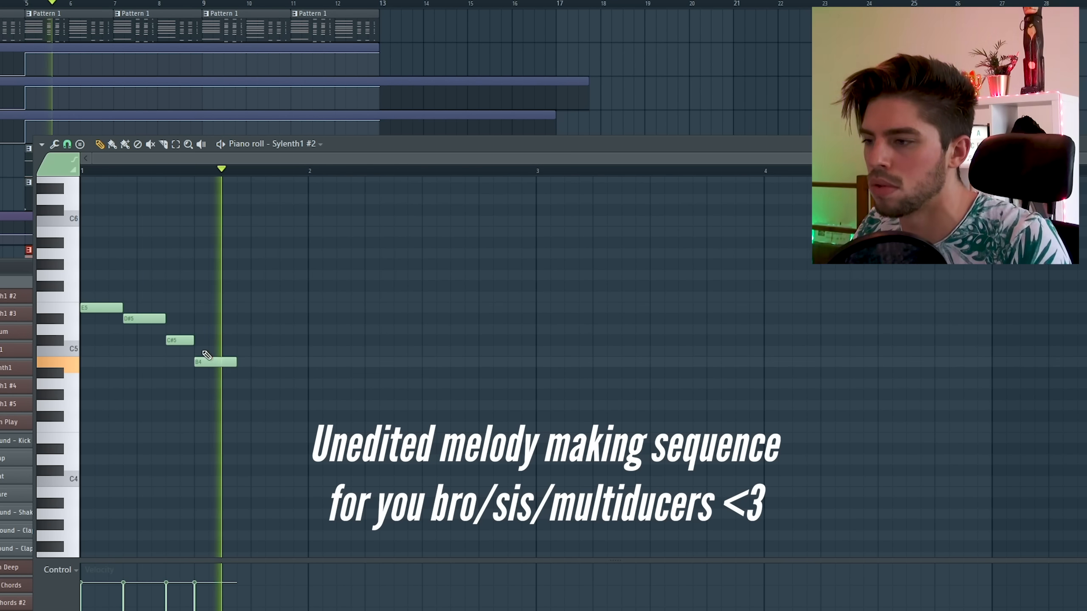
# - Add a short C#5 above the B4 note and change the third melody note to a short G#4
pyautogui.click(196, 342)
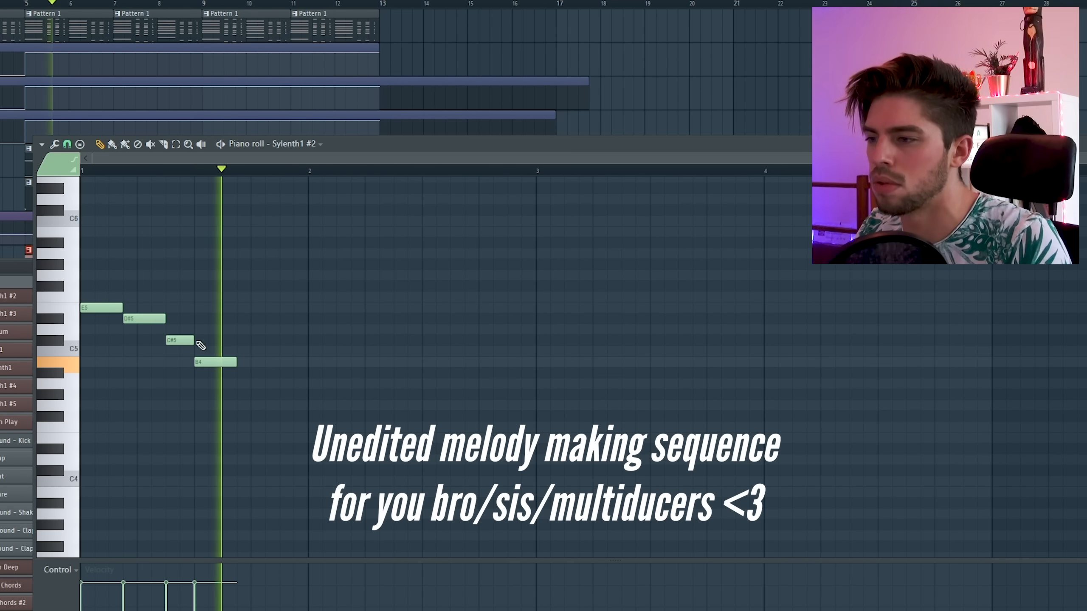
pyautogui.moveTo(220, 341); pyautogui.dragTo(179, 342)
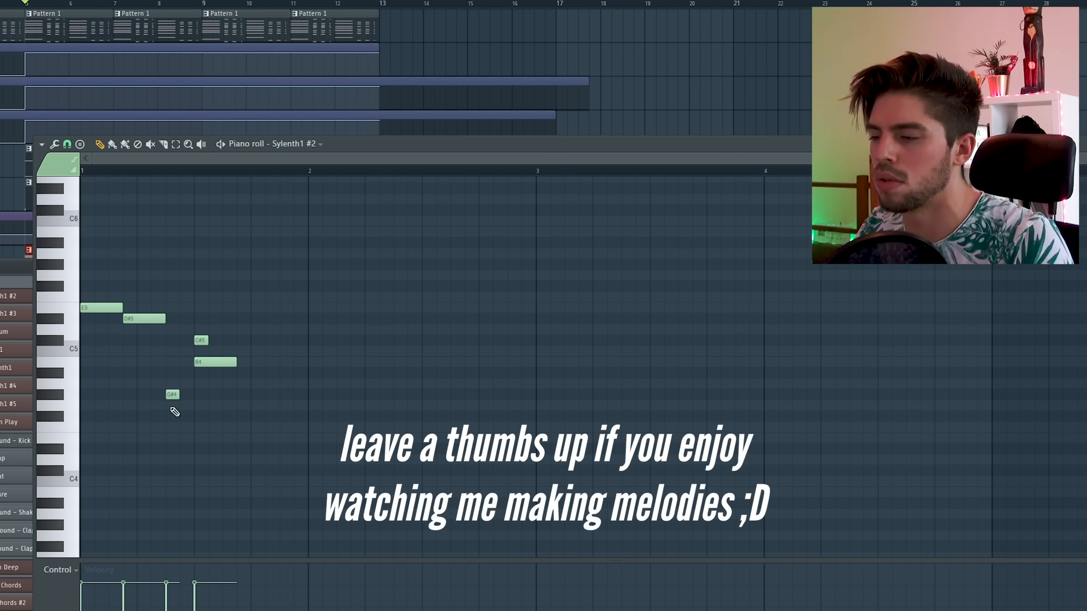
pyautogui.press('space')
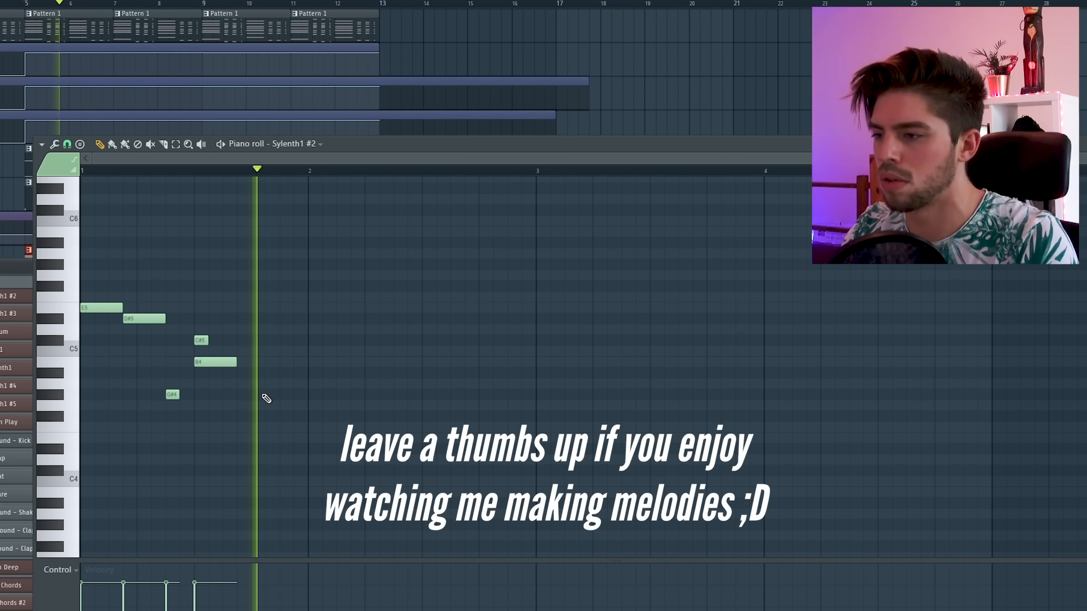
# - Transpose the melody up one octave and move the short third note to C#6
pyautogui.hotkey('ctrl', 'Up')
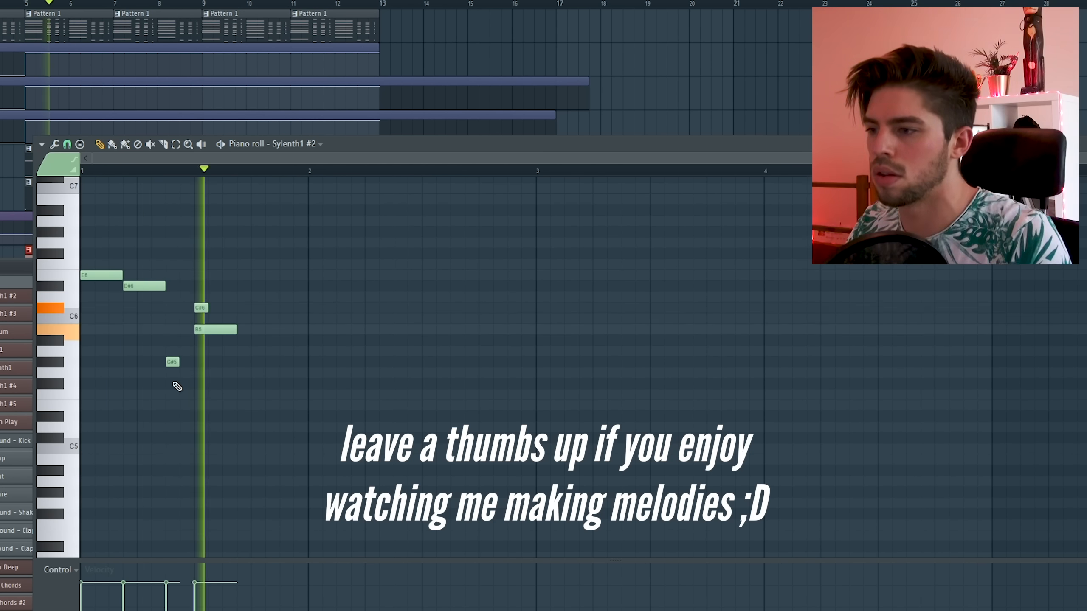
pyautogui.press('space')
pyautogui.moveTo(173, 362); pyautogui.dragTo(177, 279)
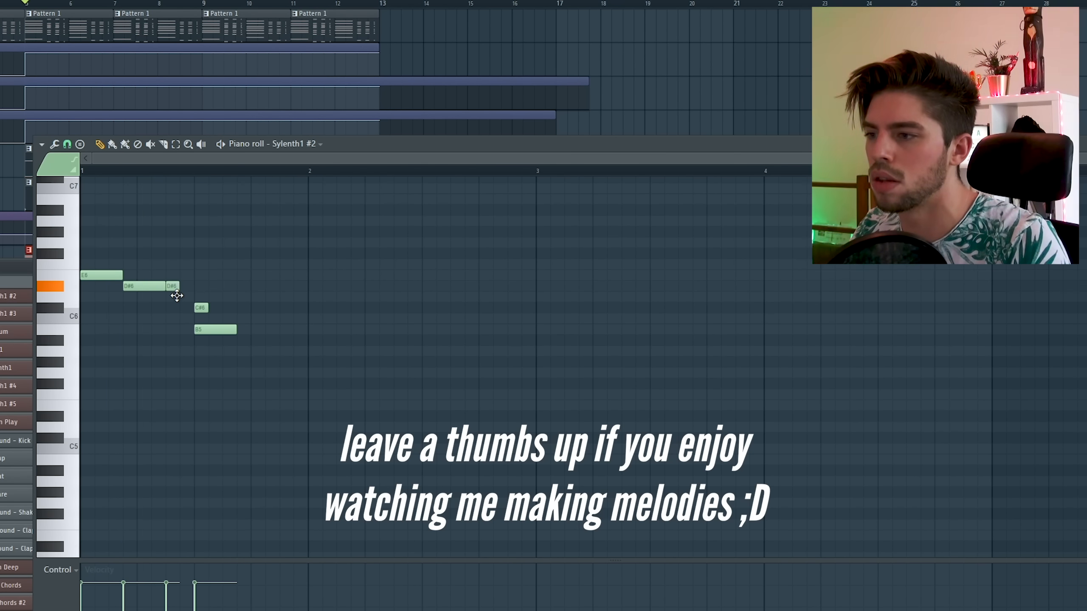
pyautogui.press('space')
pyautogui.scroll(-2, 201, 380)
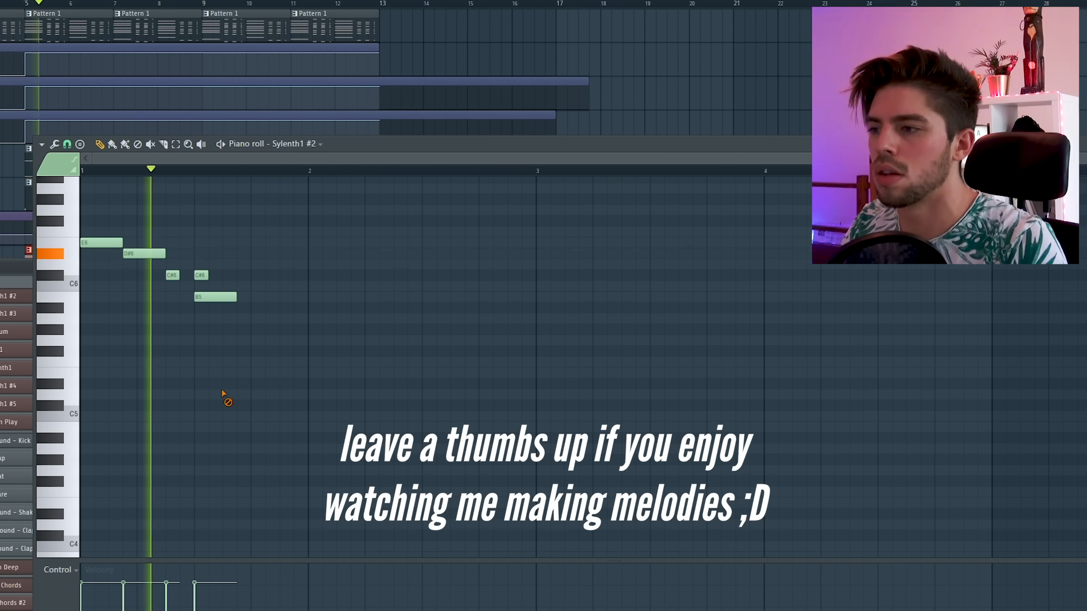
pyautogui.press('space')
# - Add a shortened C#6 note after the B5 in bar 1 and shift it one step earlier
pyautogui.click(252, 265)
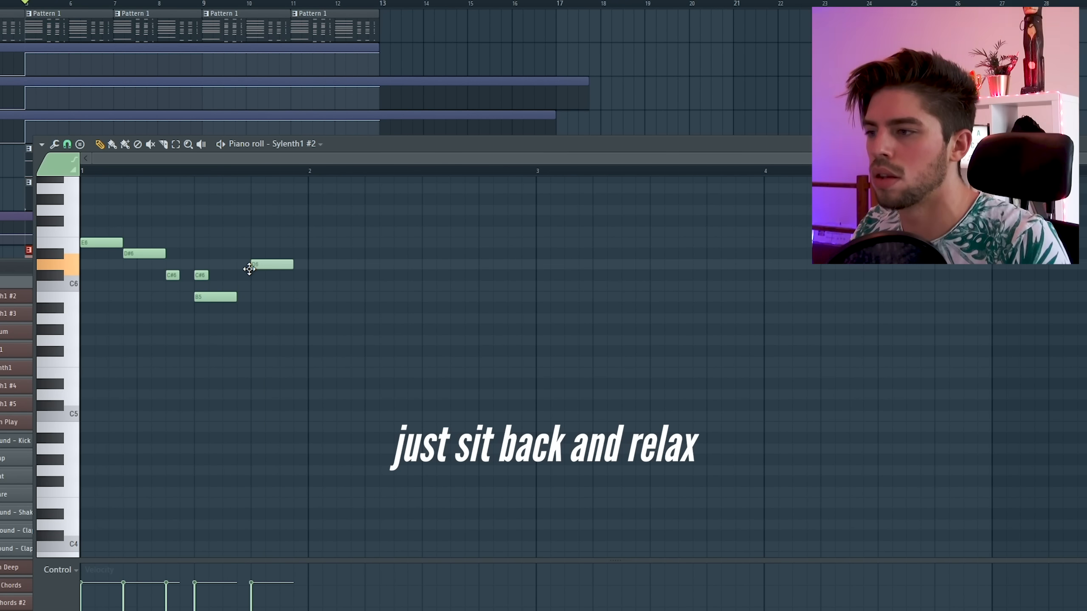
pyautogui.press('space')
pyautogui.moveTo(292, 275); pyautogui.dragTo(279, 276)
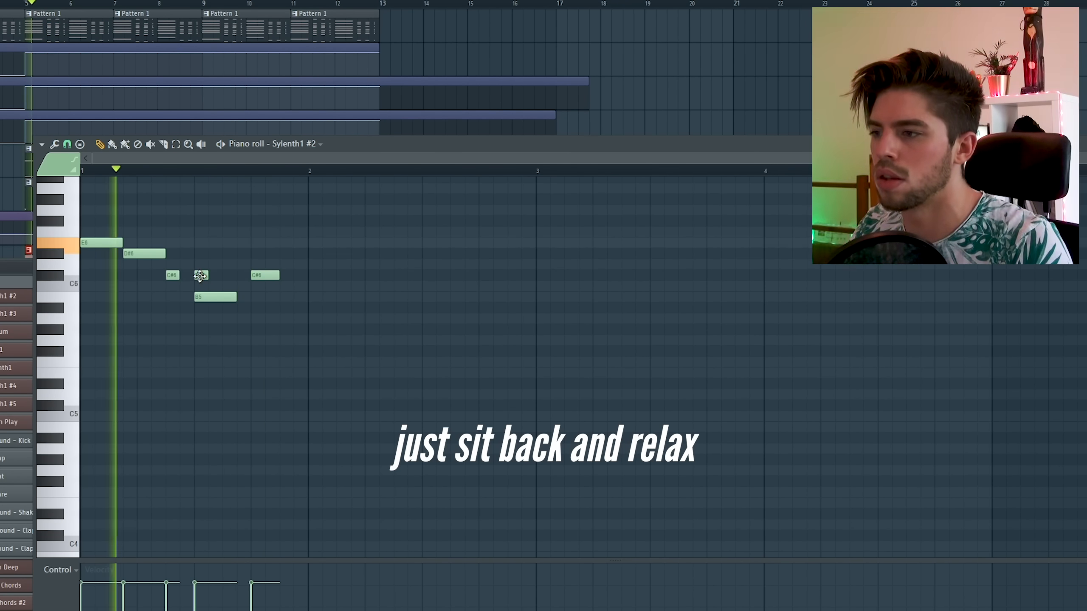
pyautogui.scroll(3, 197, 292)
pyautogui.scroll(-3, 246, 303)
pyautogui.moveTo(262, 275); pyautogui.dragTo(249, 276)
pyautogui.click(242, 297)
pyautogui.rightClick(241, 296)
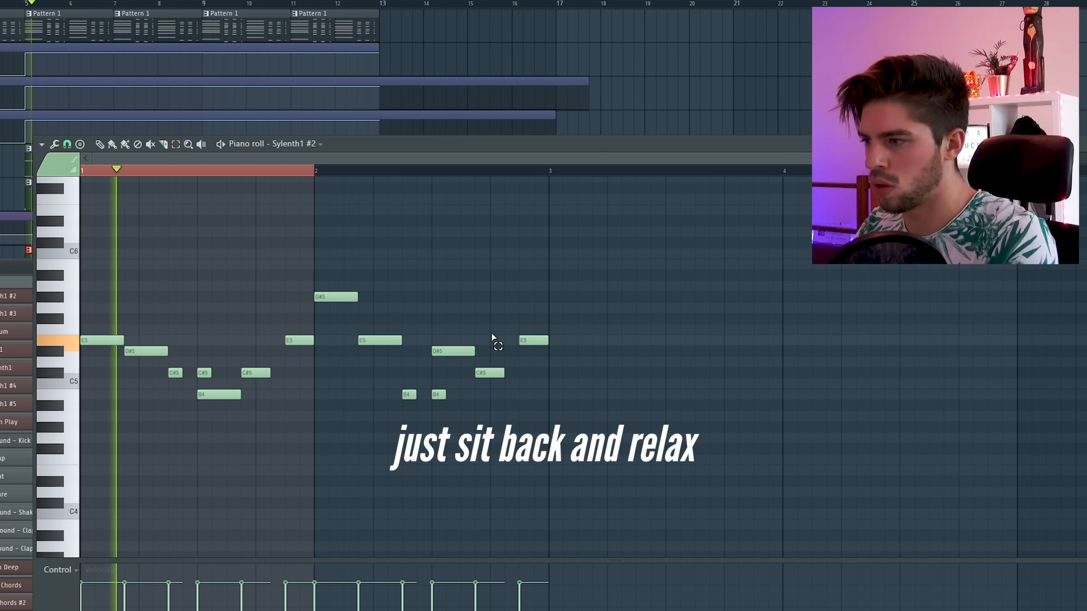
# - Raise the last two melody notes of bar 2 to F#5 and A5
pyautogui.moveTo(481, 327); pyautogui.dragTo(567, 410)
pyautogui.hotkey('shift', 'Up')
pyautogui.hotkey('shift', 'Up')
pyautogui.hotkey('shift', 'Up')
pyautogui.hotkey('shift', 'Up')
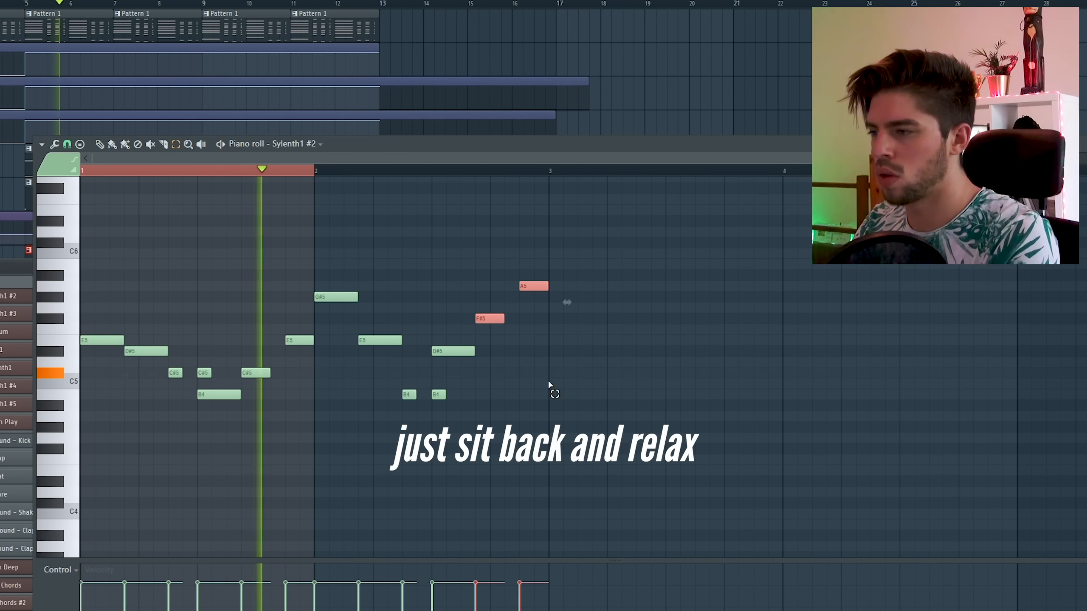
pyautogui.keyDown('ctrl'); pyautogui.click(536, 356); pyautogui.keyUp('ctrl')
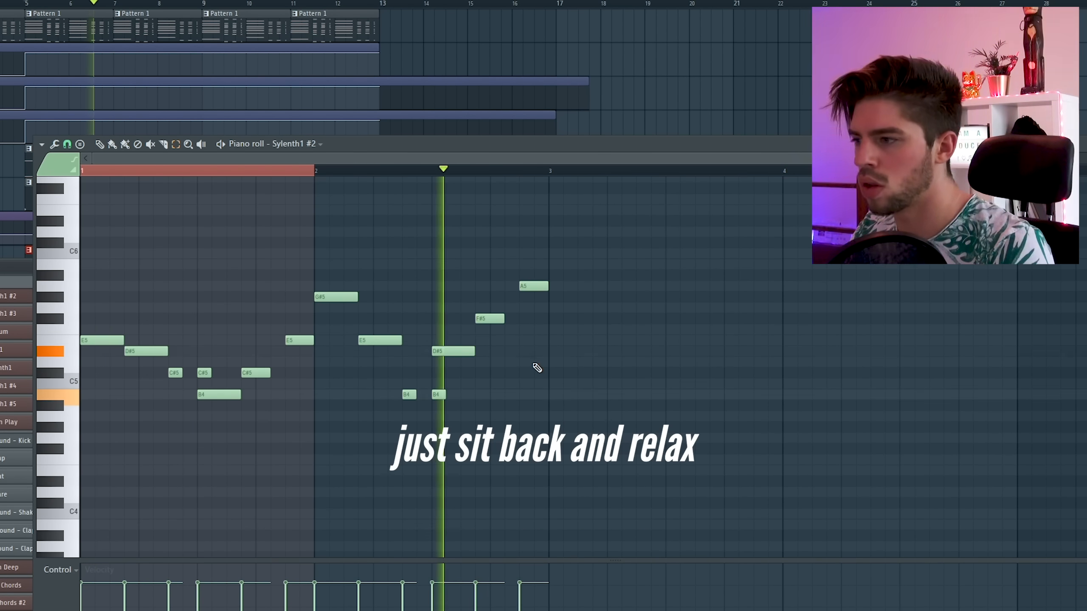
# - In the second half of bar 2, raise the long D#5 to F#5, the following note to G#5 and the short B4 to E5
pyautogui.press('space')
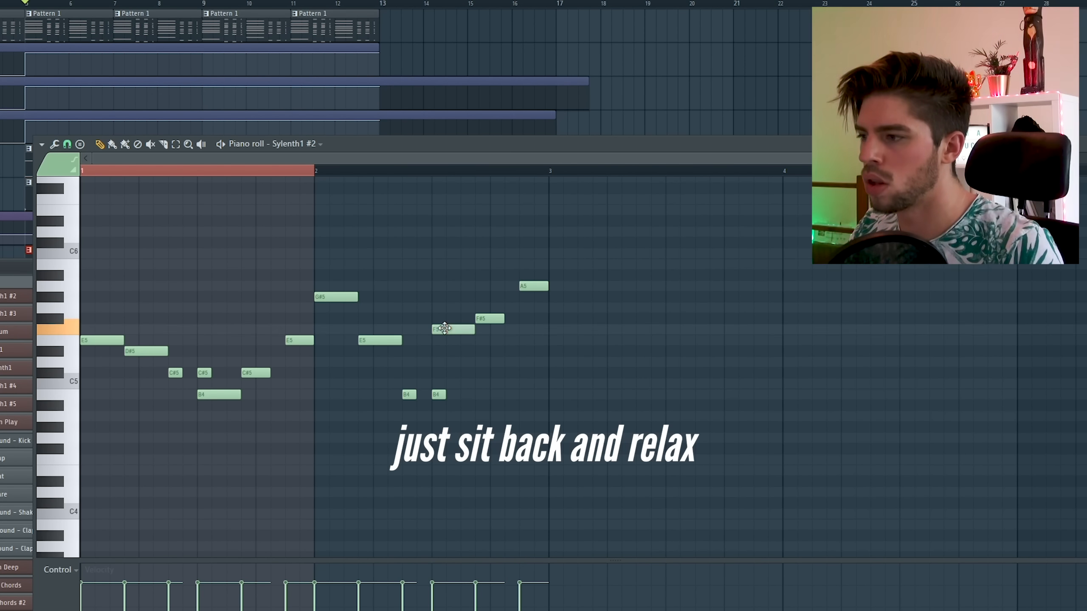
pyautogui.press('space')
pyautogui.moveTo(489, 318); pyautogui.dragTo(490, 297)
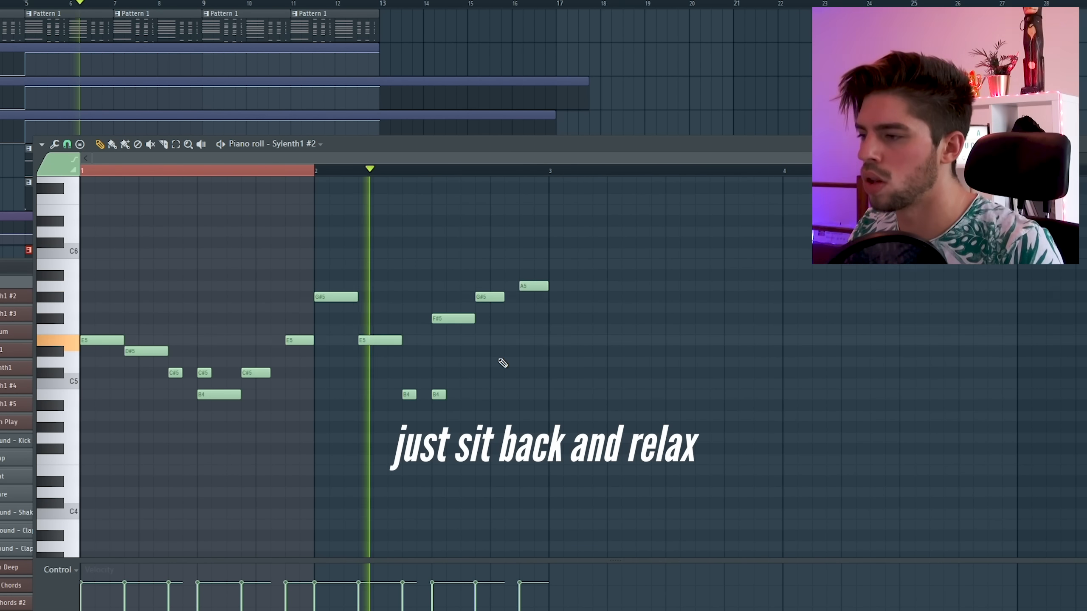
pyautogui.press('space')
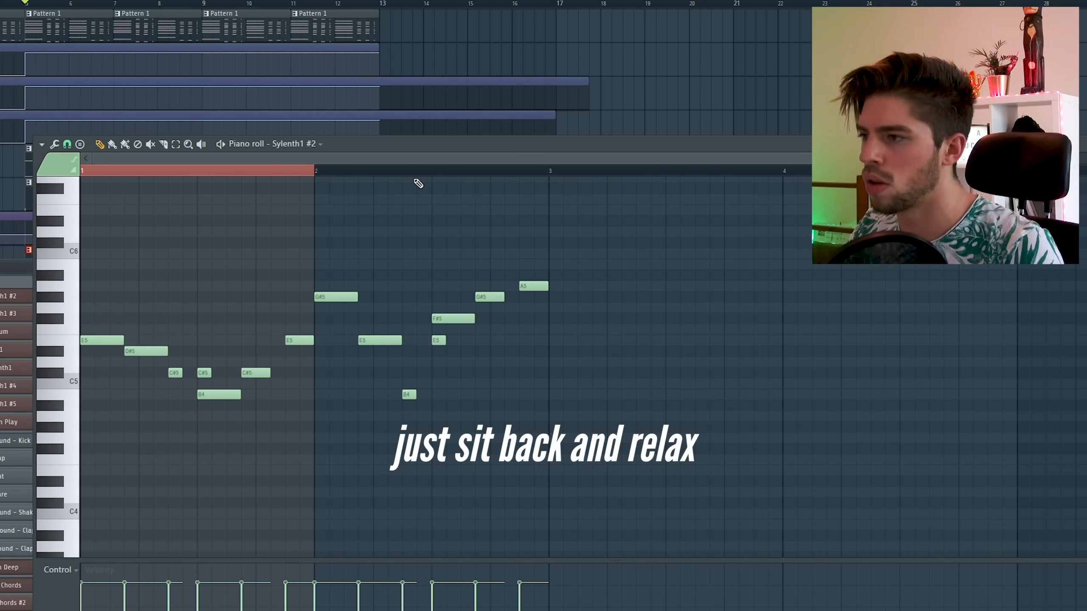
pyautogui.press('space')
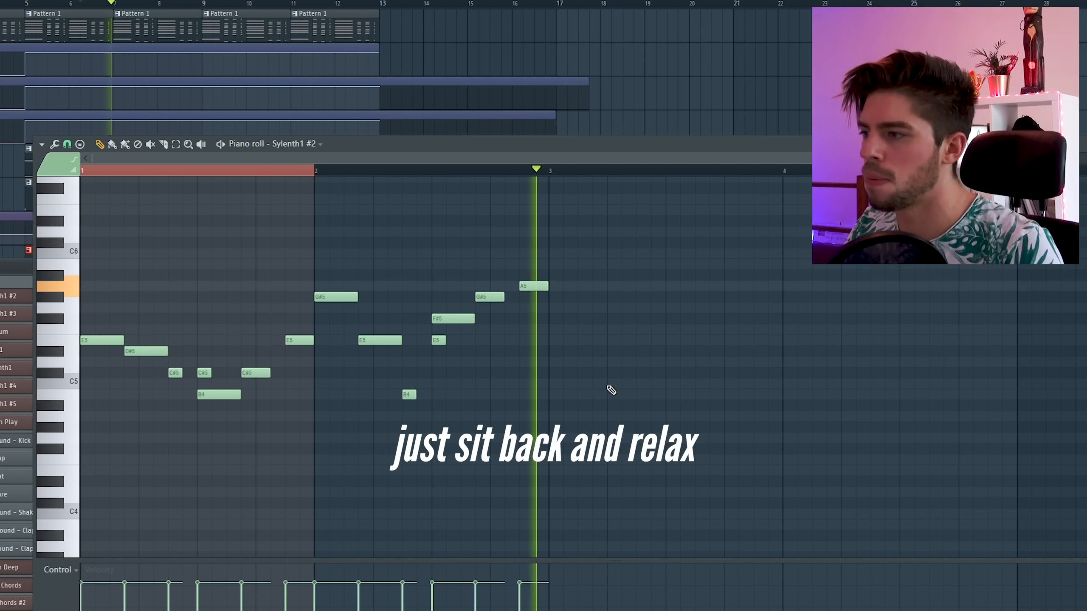
# - Lower the final note of bar 2 to F#5 and duplicate the two-bar melody into bars 3 and 4
pyautogui.moveTo(666, 442); pyautogui.dragTo(87, 237)
pyautogui.moveTo(309, 342); pyautogui.dragTo(559, 338)
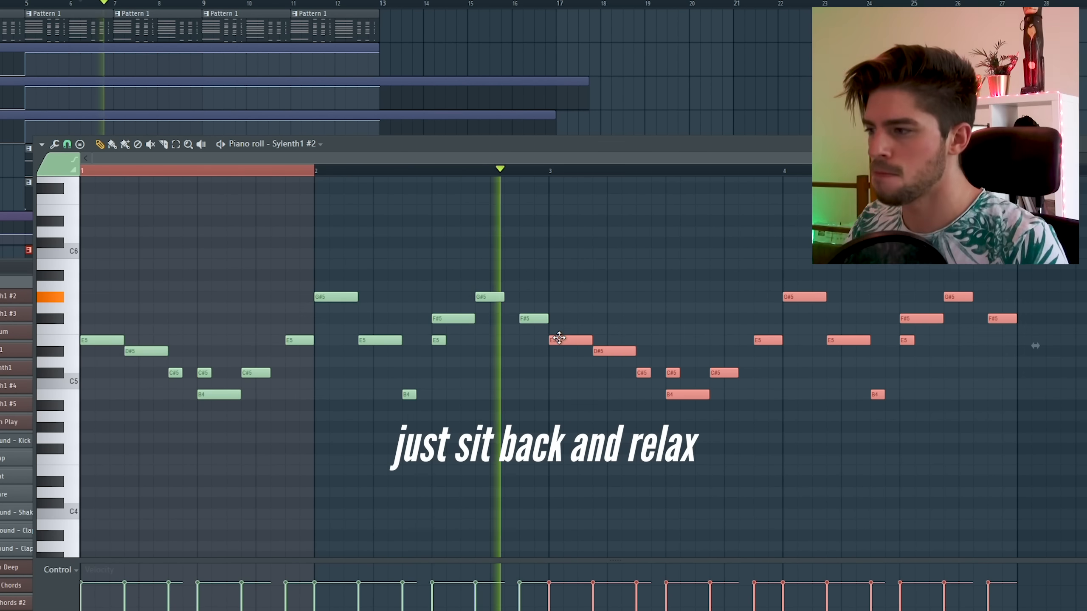
pyautogui.scroll(-3, 673, 410)
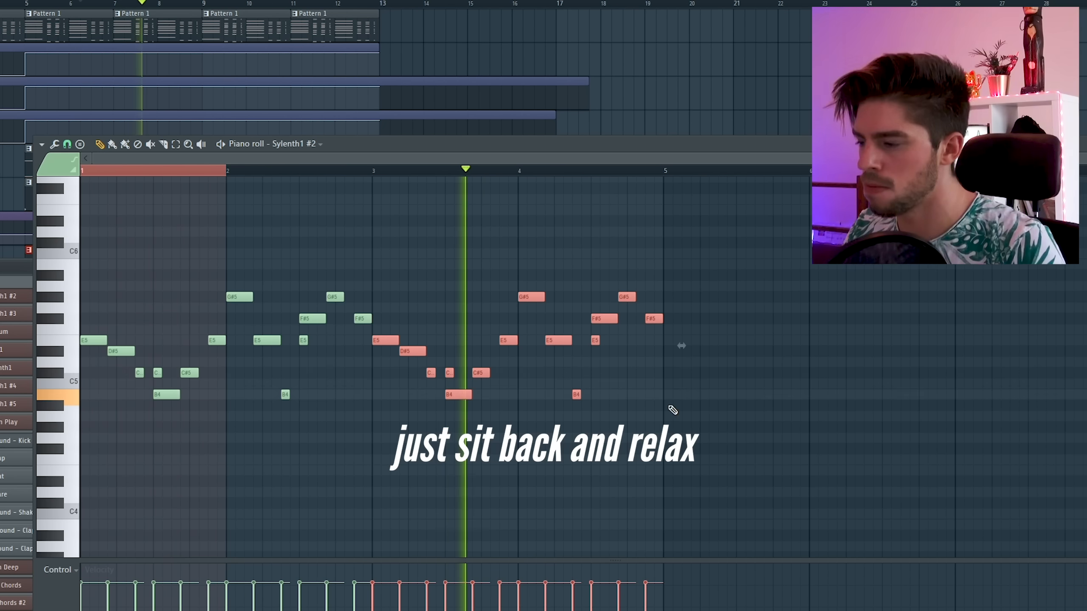
pyautogui.scroll(2, 617, 385)
pyautogui.keyDown('ctrl'); pyautogui.click(556, 351); pyautogui.keyUp('ctrl')
# - Raise the last note of bar 3 to B5 and play the four-bar melody
pyautogui.press('space')
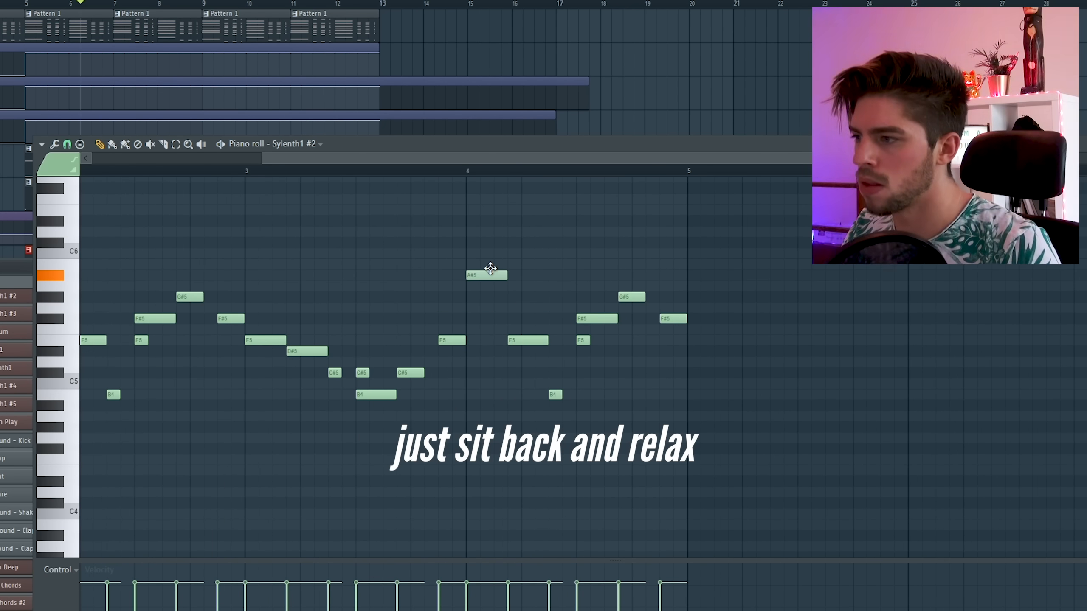
pyautogui.press('space')
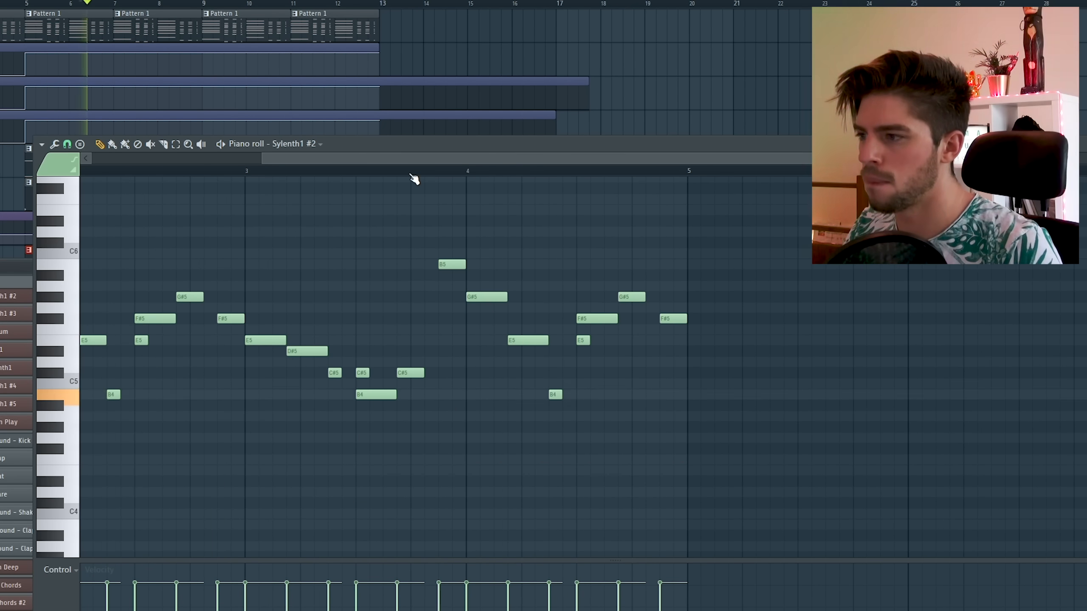
pyautogui.click(412, 172)
pyautogui.scroll(-3, 660, 409)
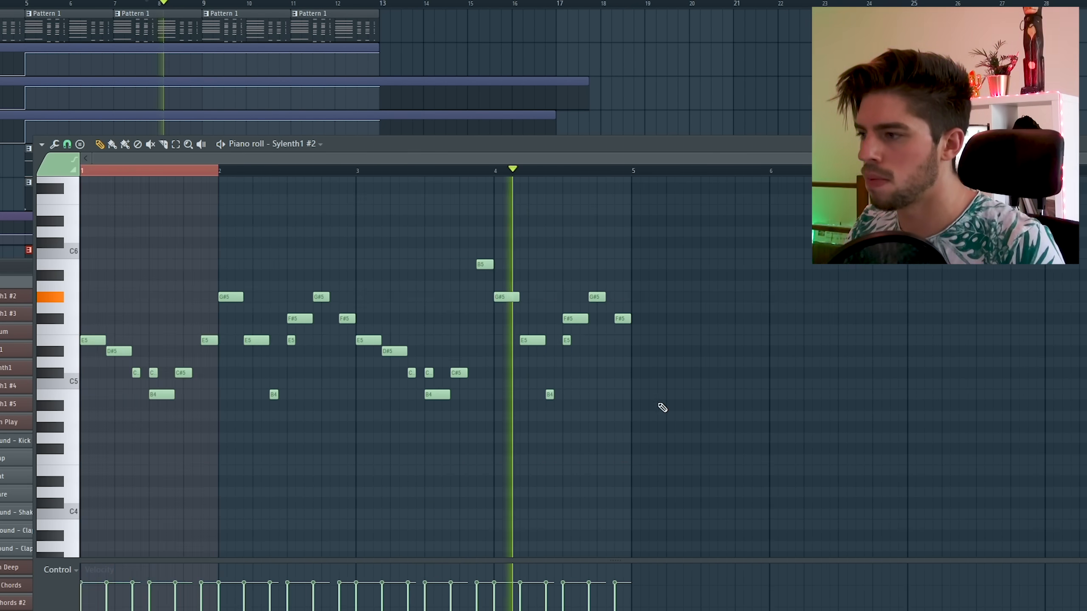
pyautogui.scroll(4, 640, 398)
# - Add a D#5 note in the second half of bar 2 and a B4 note near the end of bar 3
pyautogui.press('space')
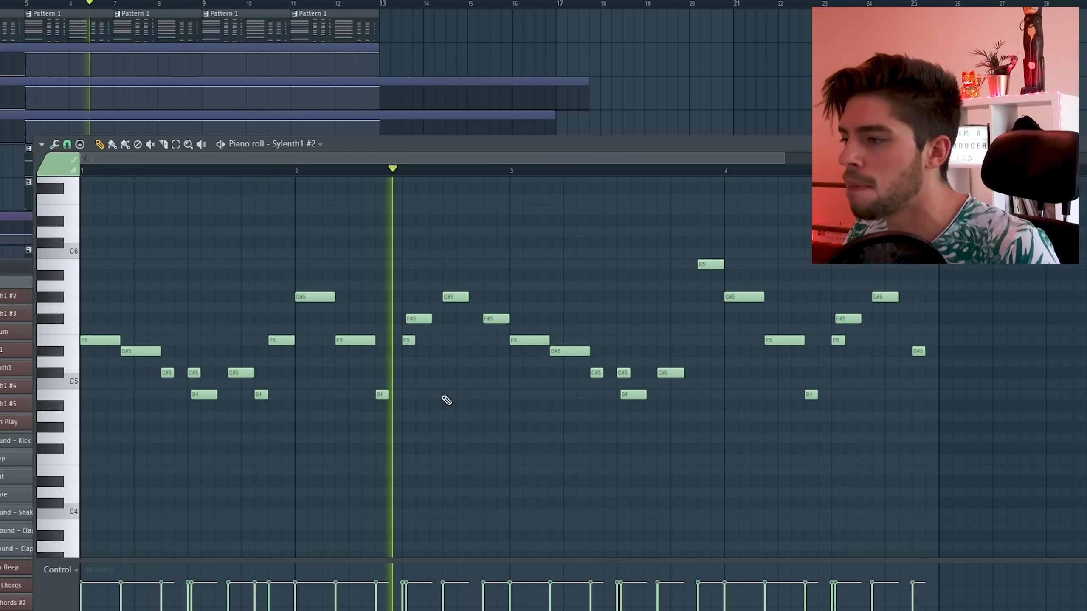
pyautogui.click(474, 351)
pyautogui.click(689, 394)
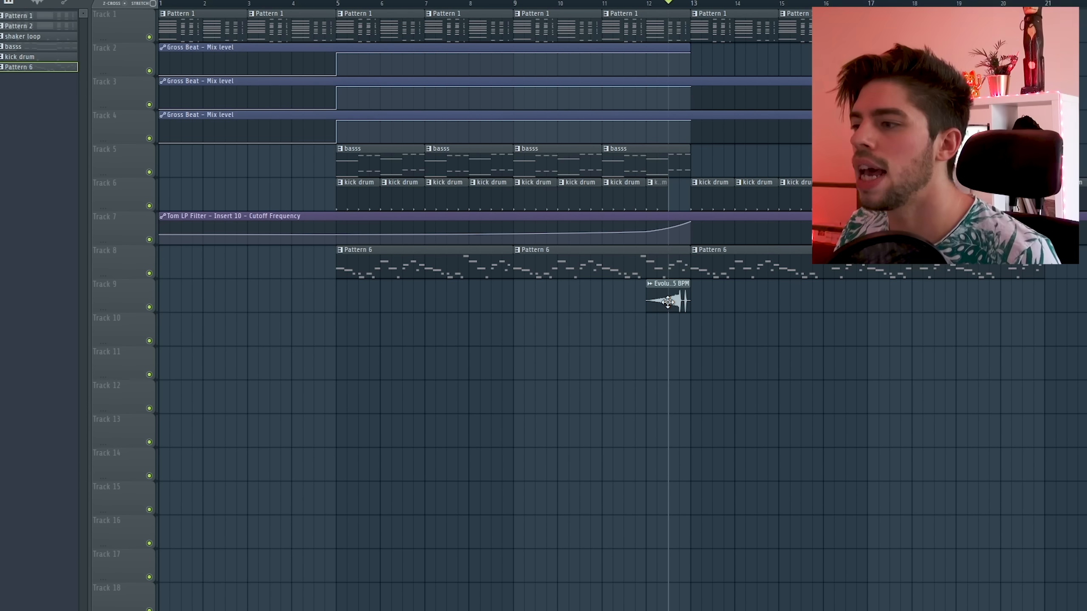
# - Open the sample settings of the Evolution Of Sound - Drum Fill 14 105 BPM clip on Track 9
pyautogui.doubleClick(668, 302)
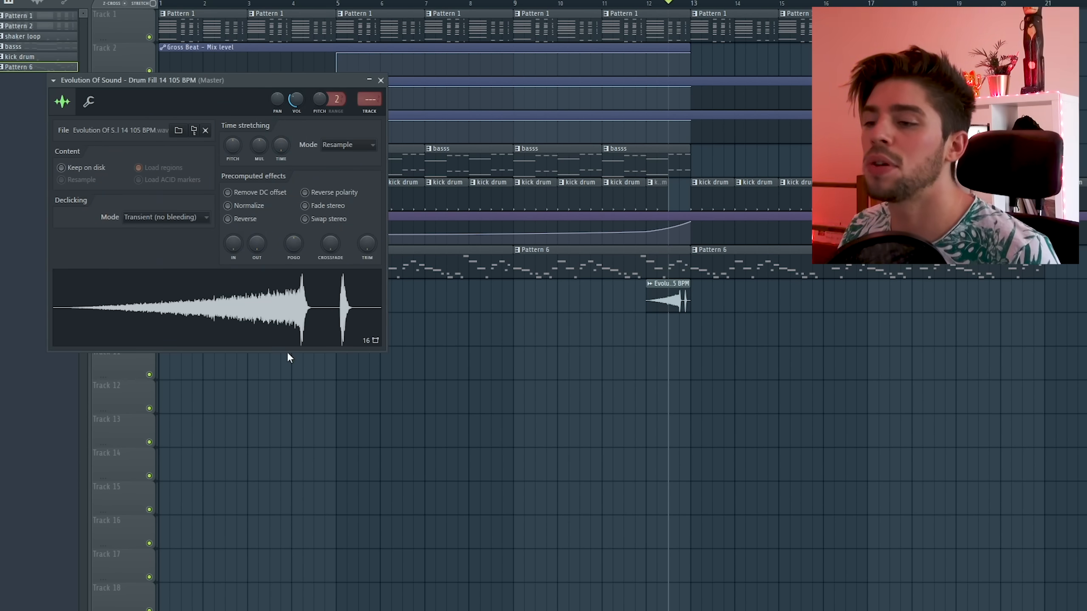
pyautogui.press('Escape')
pyautogui.doubleClick(660, 296)
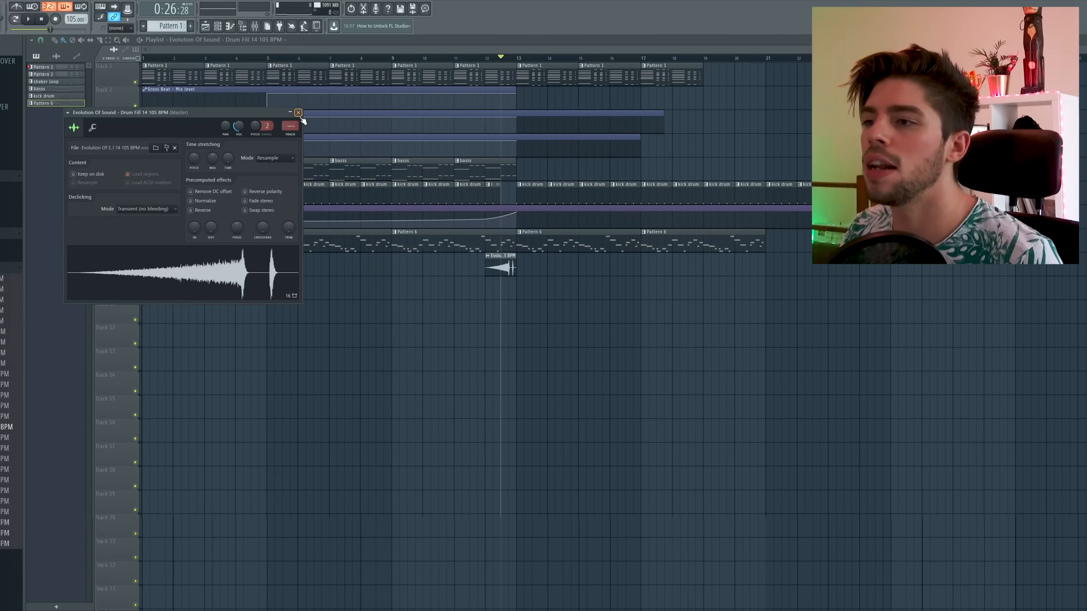
# - Route the Evolution Of Sound - Drum Fill 14 105 BPM sample to mixer insert 31
pyautogui.click(291, 126)
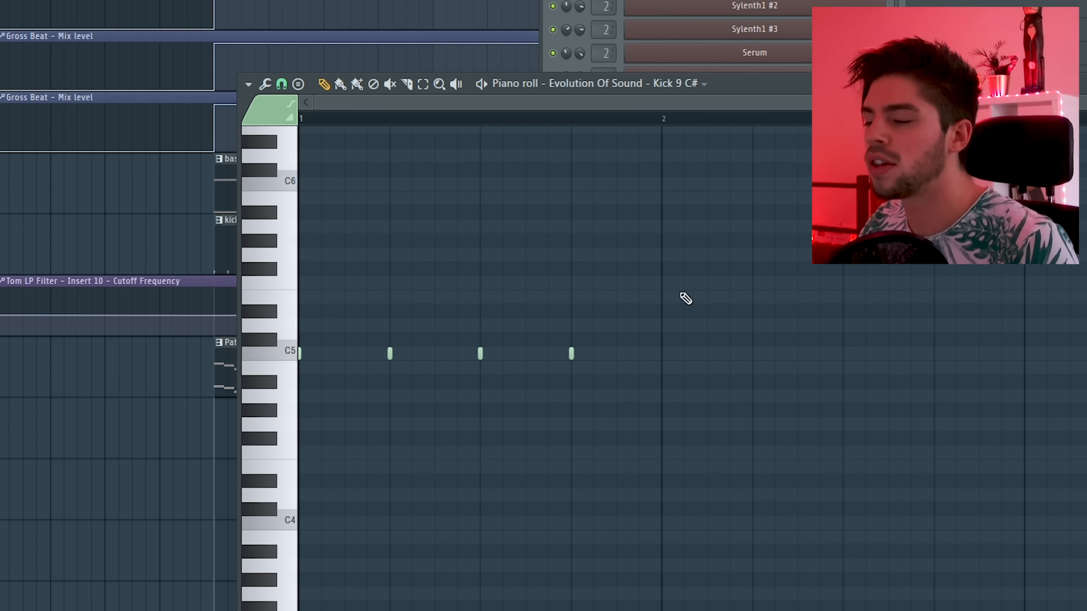
# - Select all the kick notes in the Evolution Of Sound - Kick 9 C# piano roll
pyautogui.hotkey('ctrl', 'a')
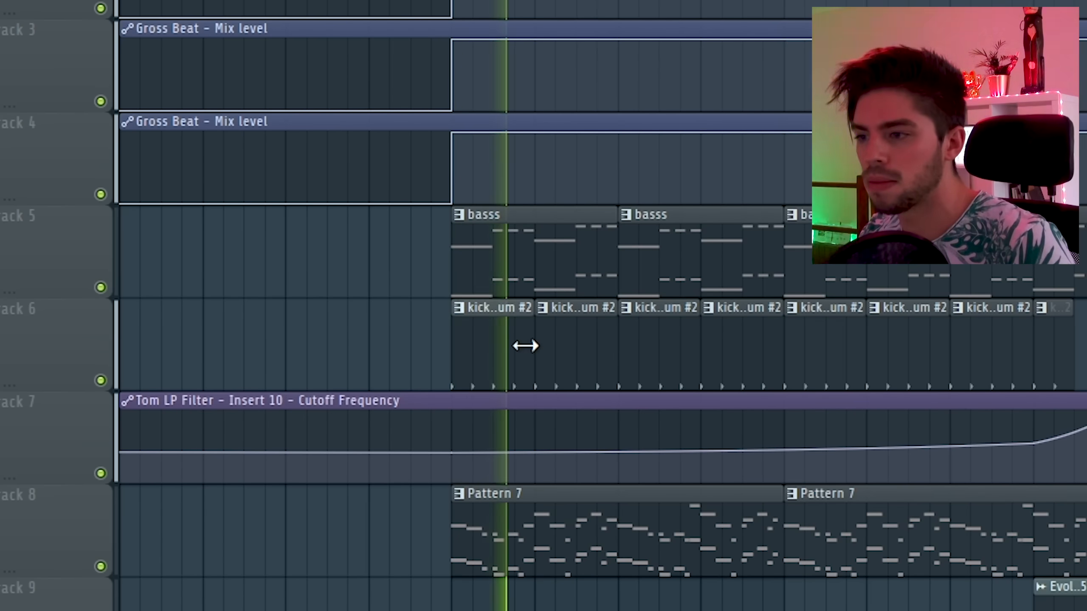
# - Check the notes of the first Pattern 7 clip on Track 8 and open that clip's options
pyautogui.doubleClick(531, 555)
pyautogui.press('Escape')
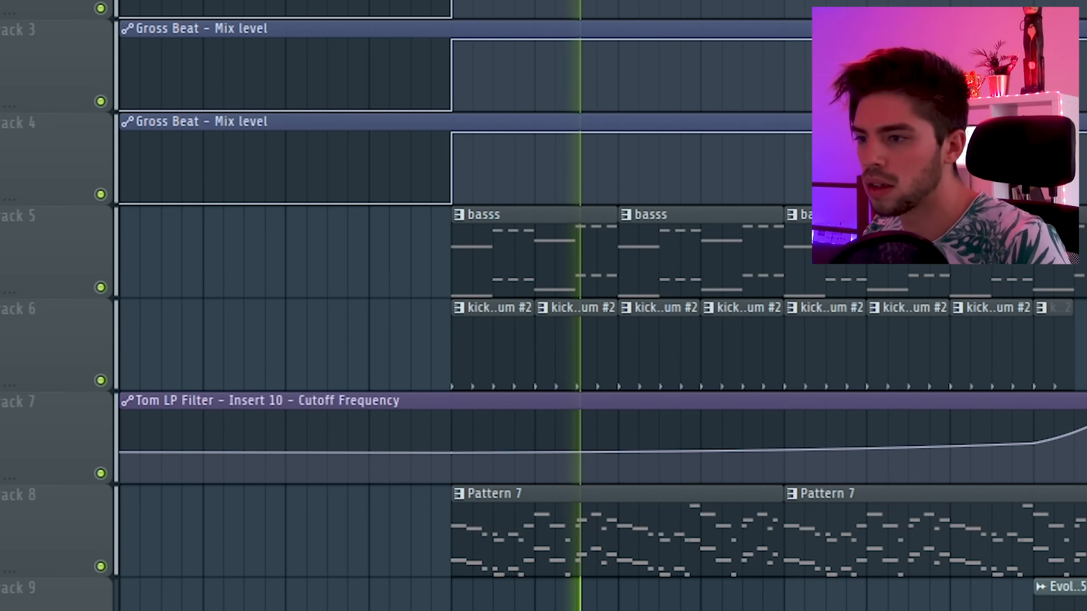
pyautogui.click(460, 496)
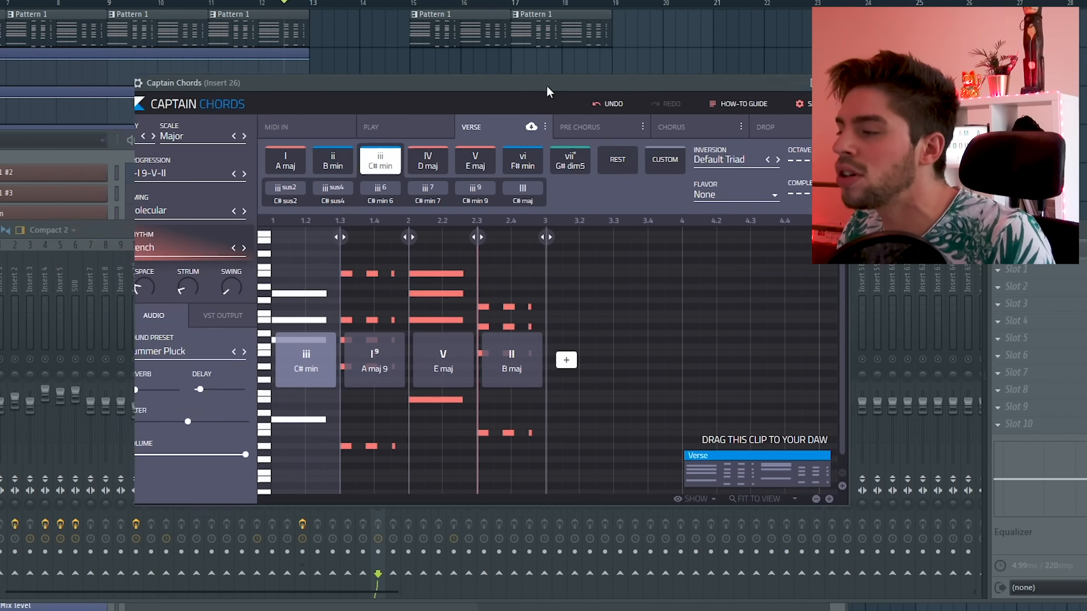
# - Copy the Verse chord progression iii-I9-V-II into the Chorus section of Captain Chords
pyautogui.click(474, 120)
pyautogui.click(616, 120)
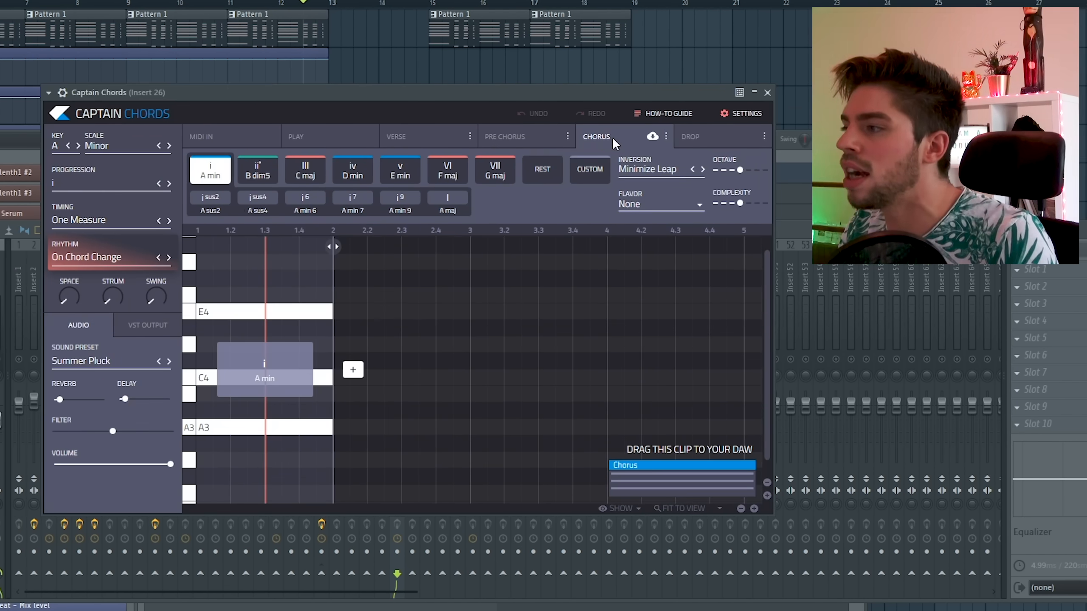
pyautogui.click(665, 137)
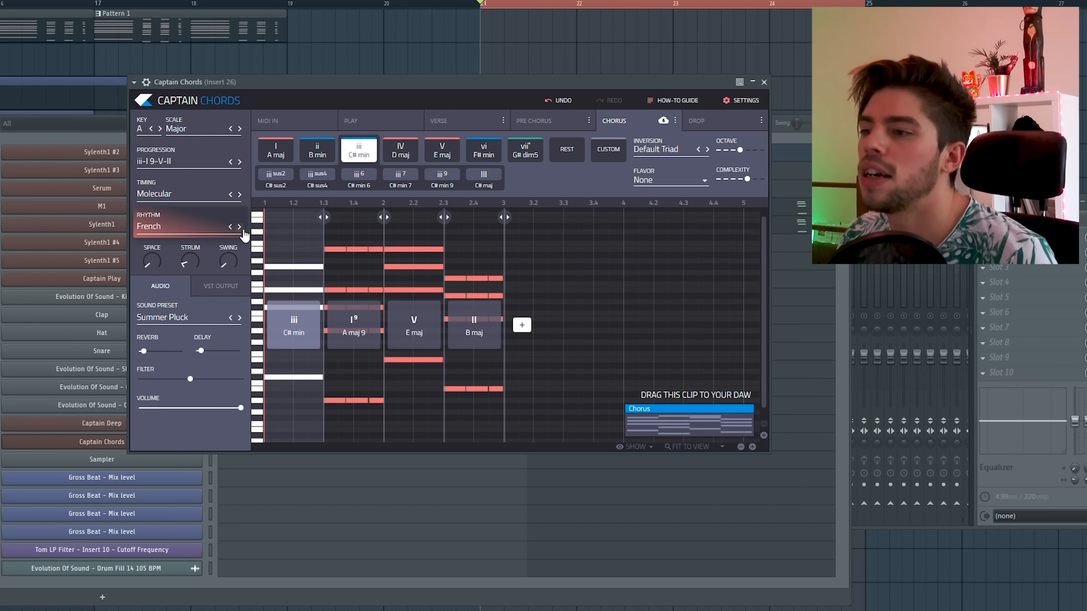
# - Audition the rhythm presets for the Chorus chords, including Half Measure, Hit Maker, Ibiza and Touch, and choose Venice
pyautogui.click(240, 228)
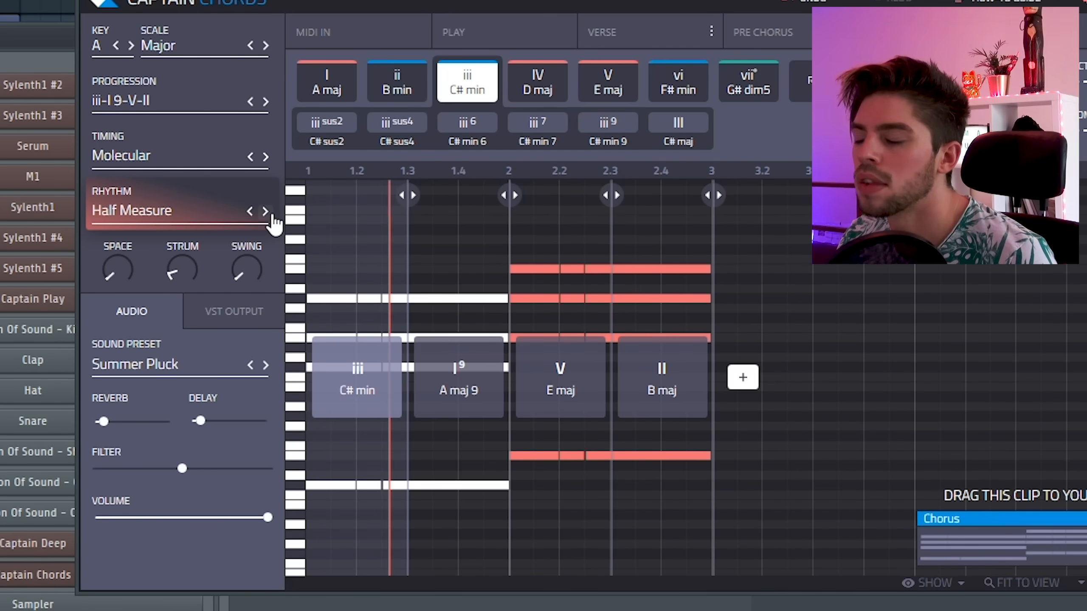
pyautogui.click(273, 218)
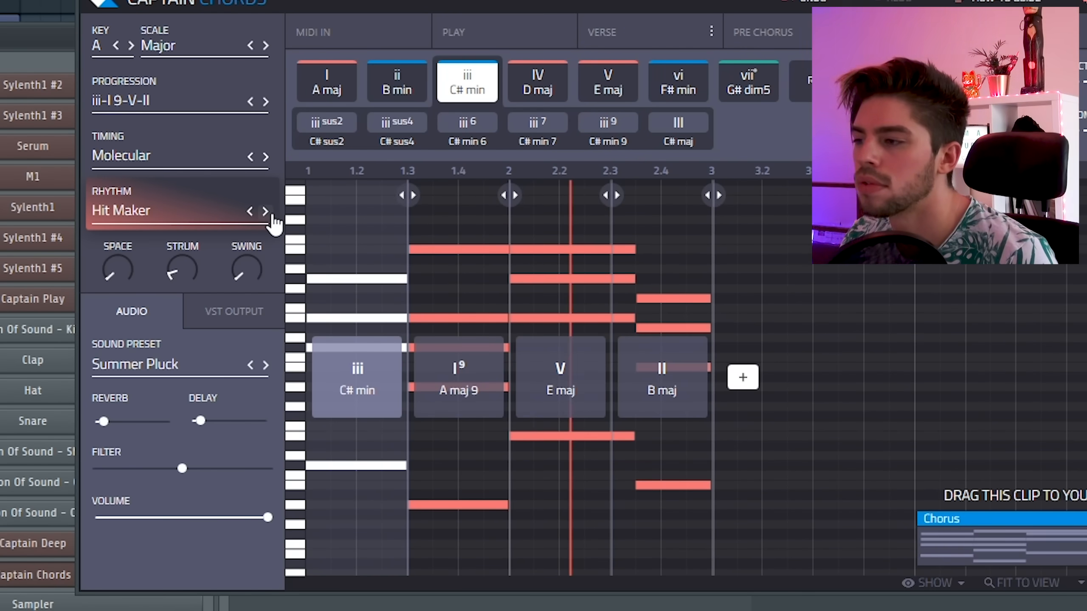
pyautogui.click(273, 219)
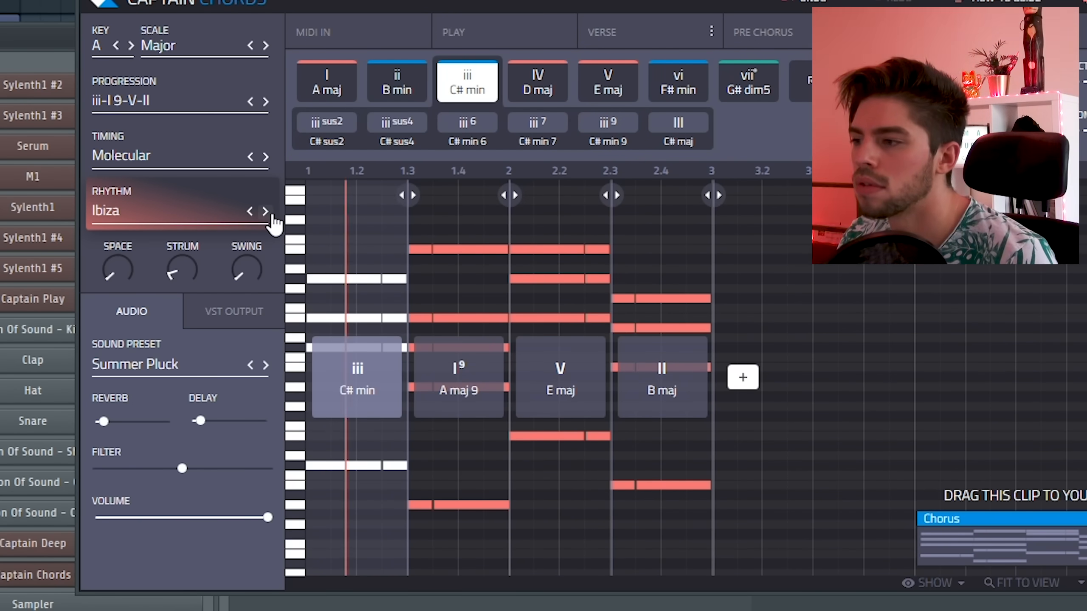
pyautogui.click(265, 211)
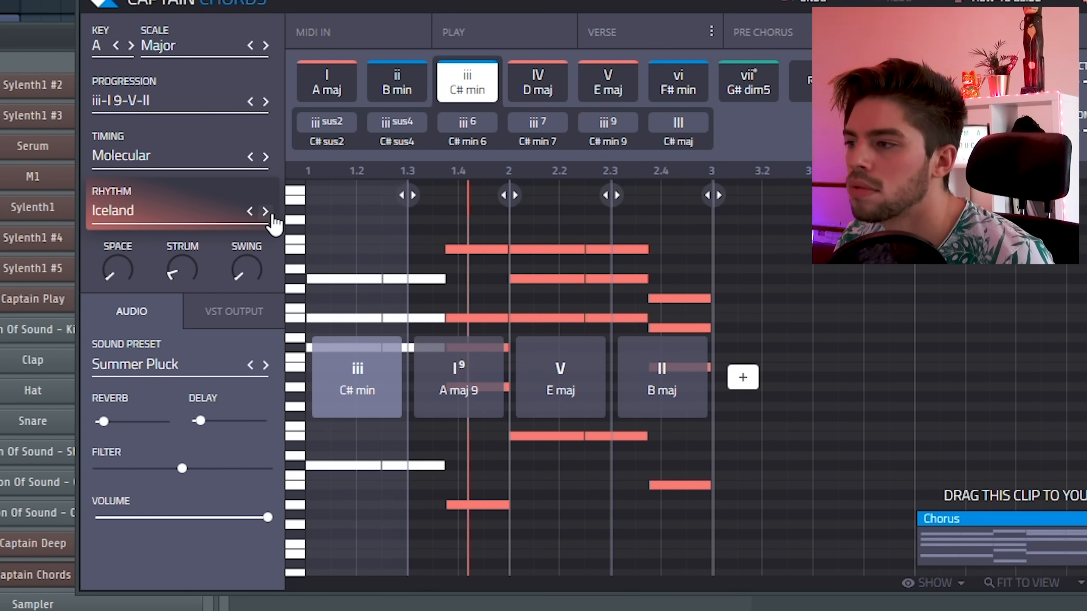
pyautogui.click(264, 212)
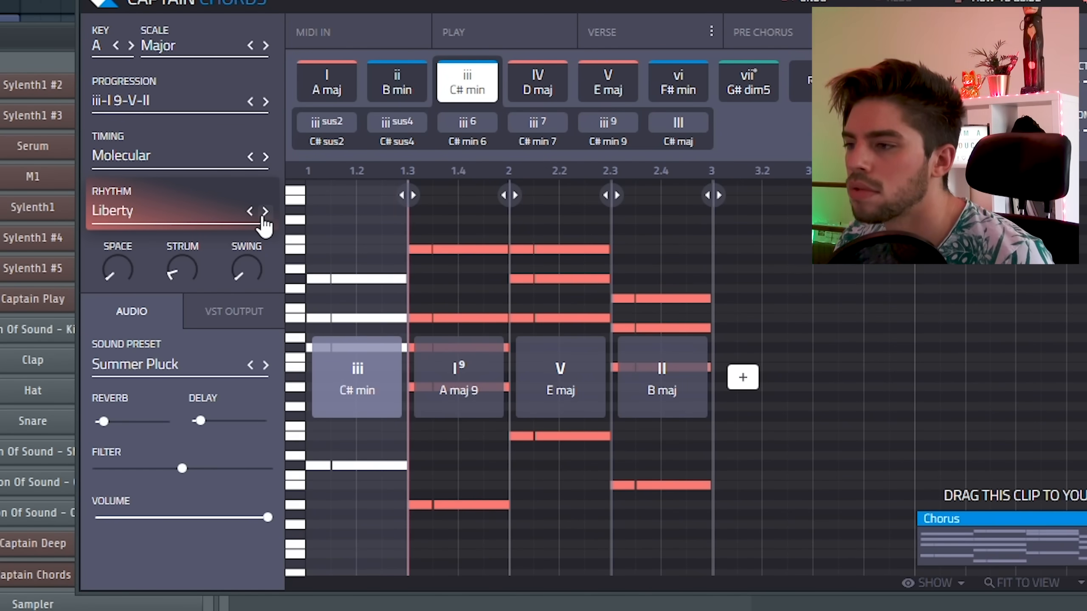
pyautogui.click(265, 211)
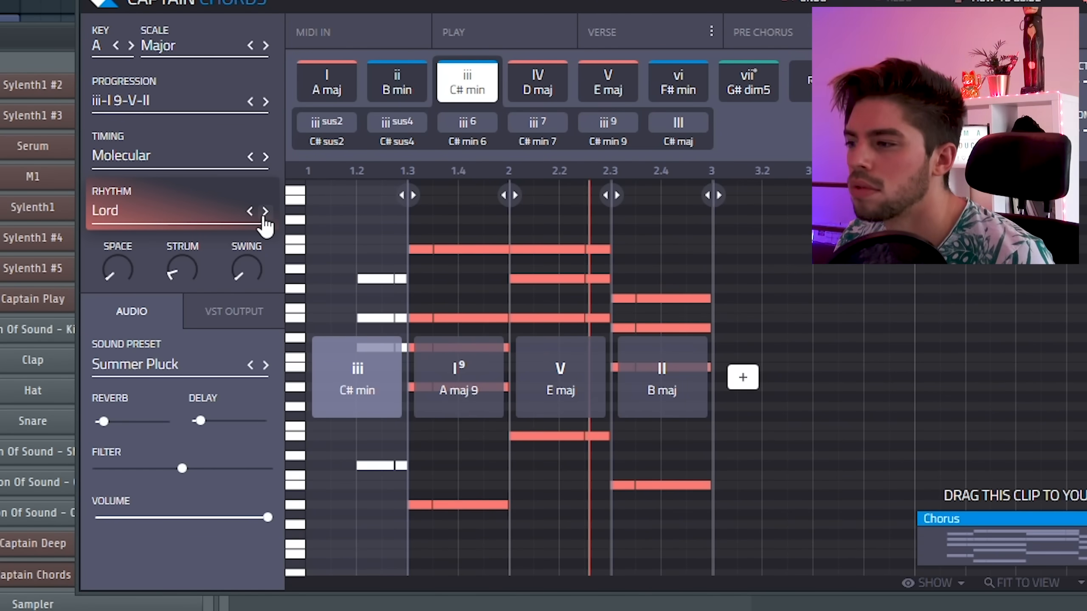
pyautogui.click(265, 211)
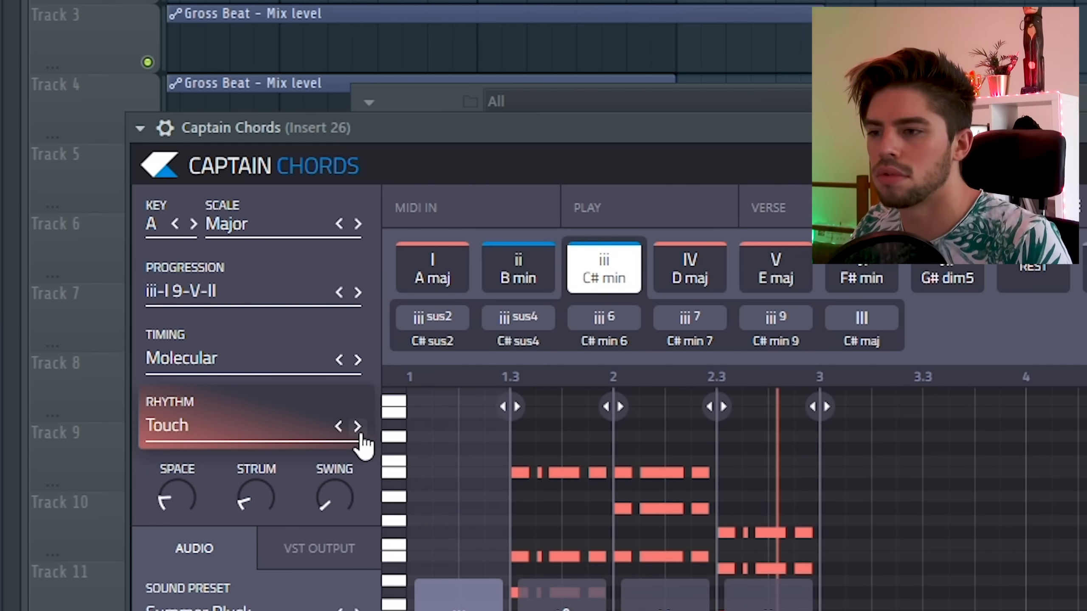
pyautogui.click(357, 426)
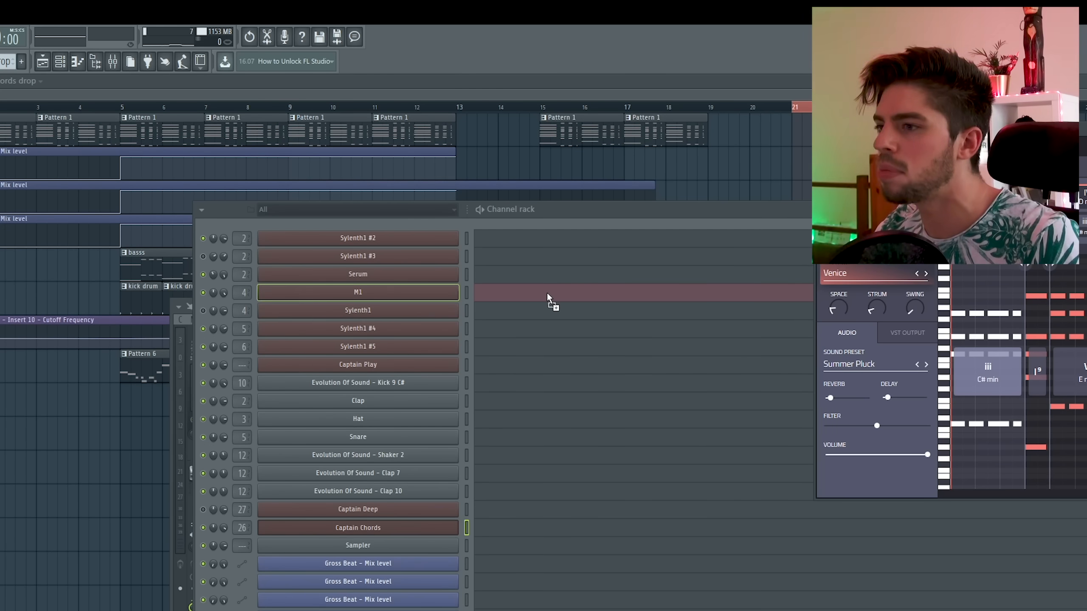
# - Add the Chorus chord clip to the M1 and Serum channels and play the chords drop pattern
pyautogui.moveTo(547, 296); pyautogui.dragTo(507, 277)
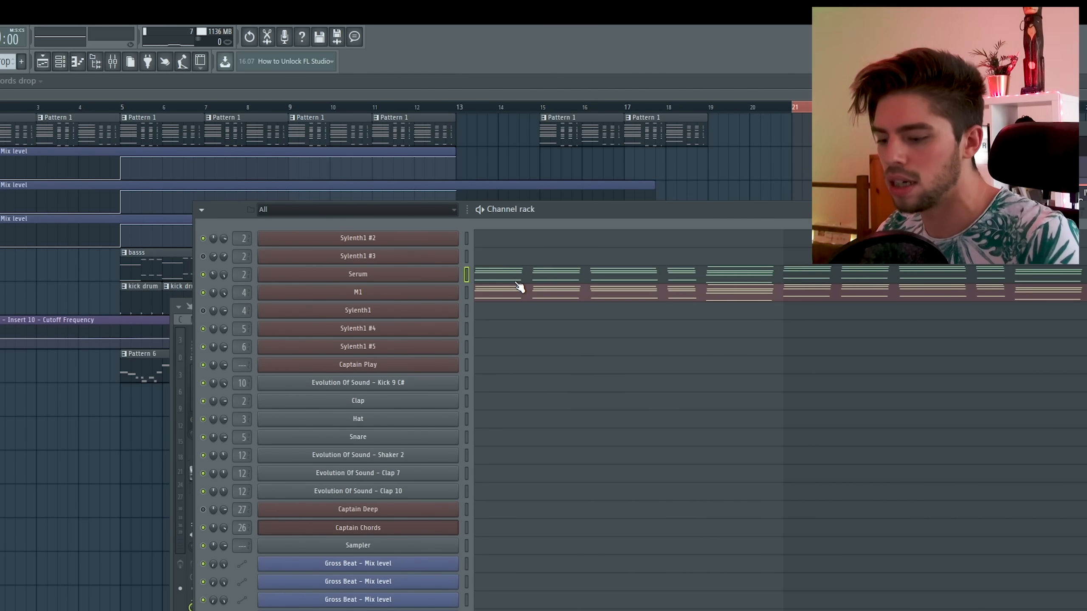
pyautogui.click(485, 291)
pyautogui.press('space')
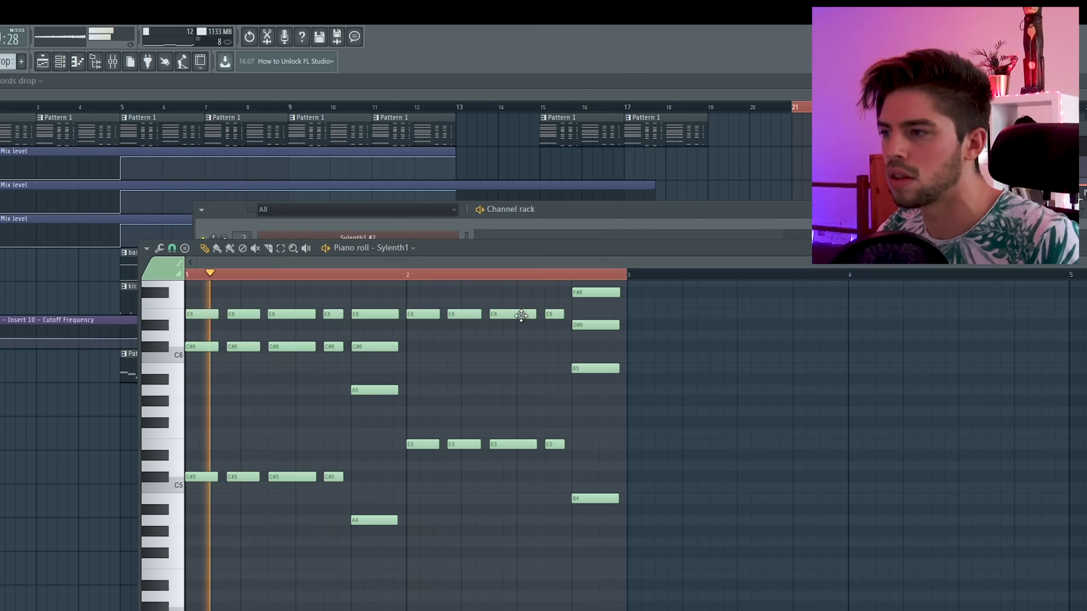
# - Place the chords drop clip on Track 8 at bar 13 and delete the Pattern 6 clip at bar 17
pyautogui.press('Escape')
pyautogui.moveTo(605, 217); pyautogui.dragTo(409, 222)
pyautogui.click(998, 312)
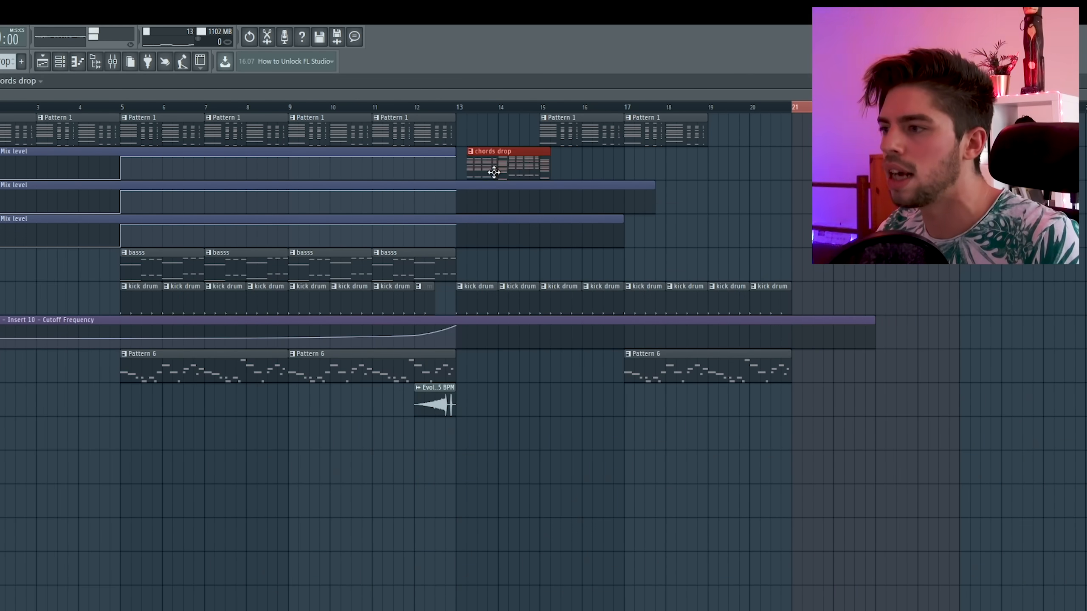
pyautogui.moveTo(492, 162); pyautogui.dragTo(501, 367)
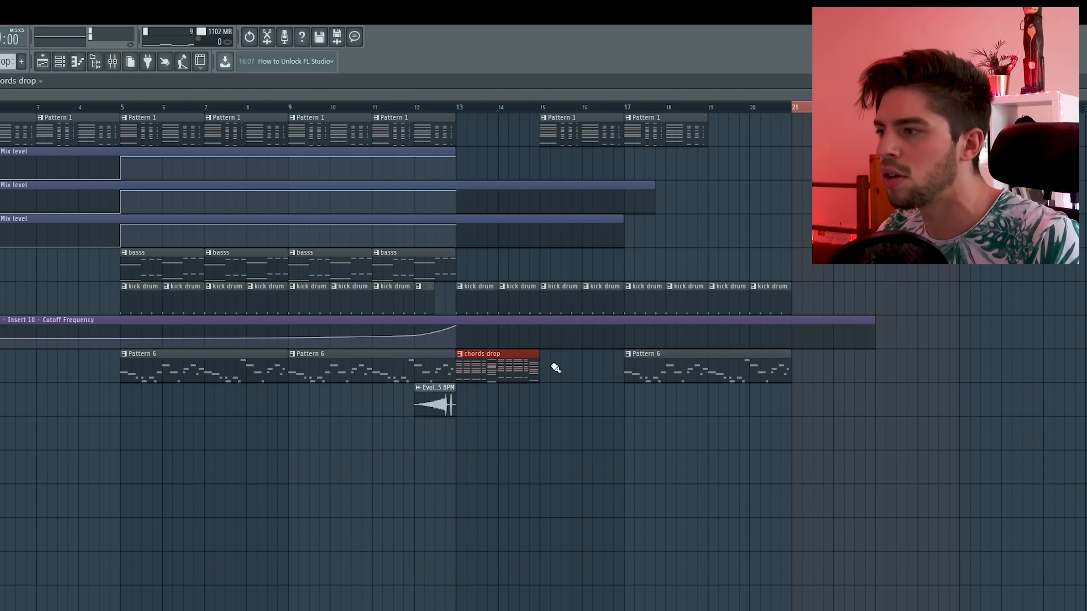
pyautogui.rightClick(685, 372)
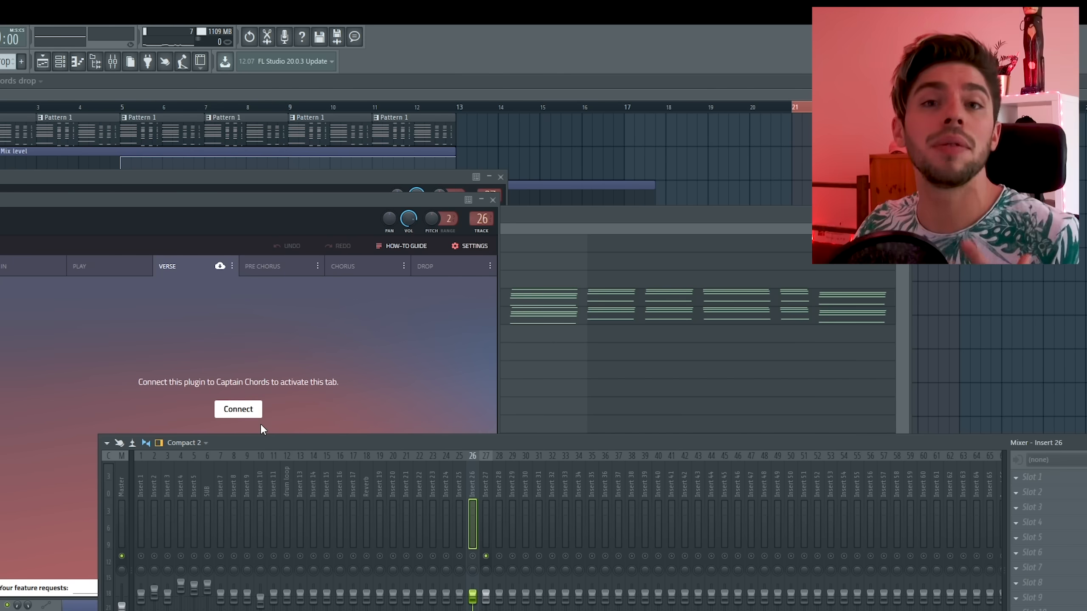
# - Connect Captain Deep #2 to Captain Chords and compare bass shapes for the Chorus, keeping Follow the chords
pyautogui.click(240, 408)
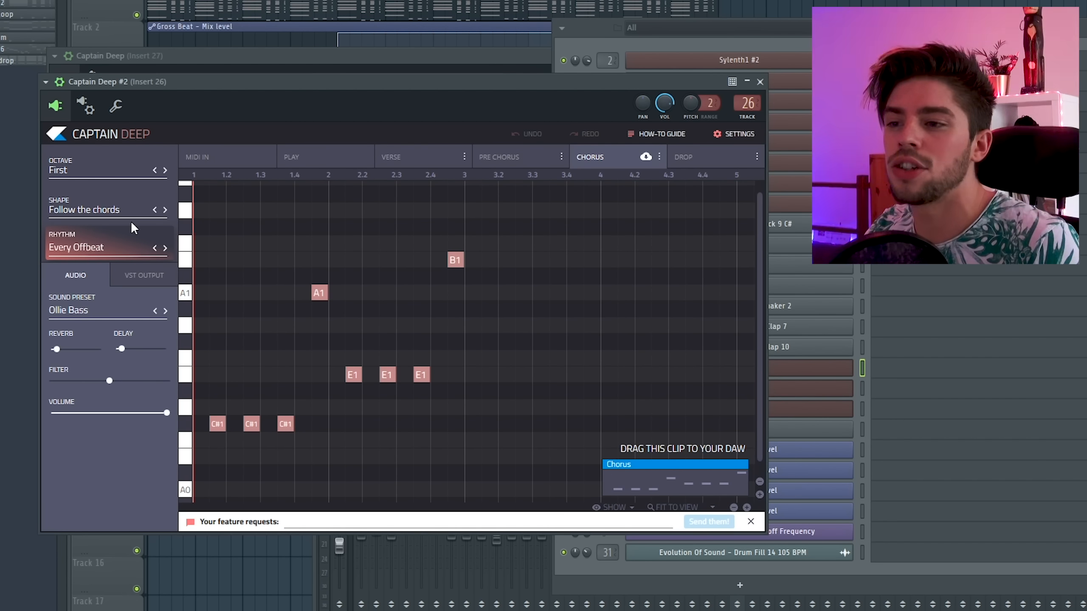
pyautogui.click(164, 212)
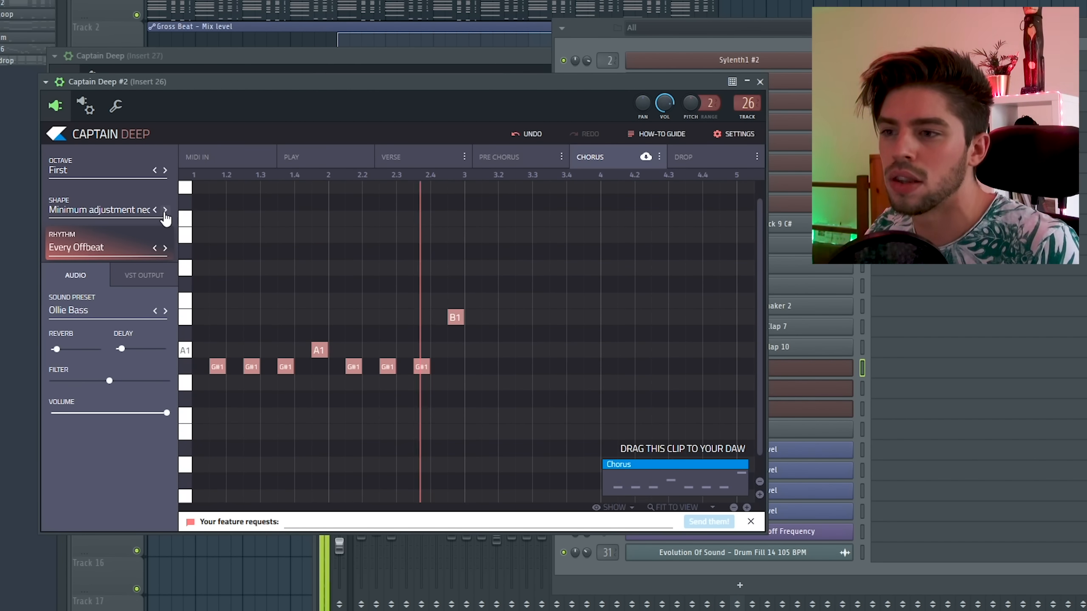
pyautogui.click(156, 211)
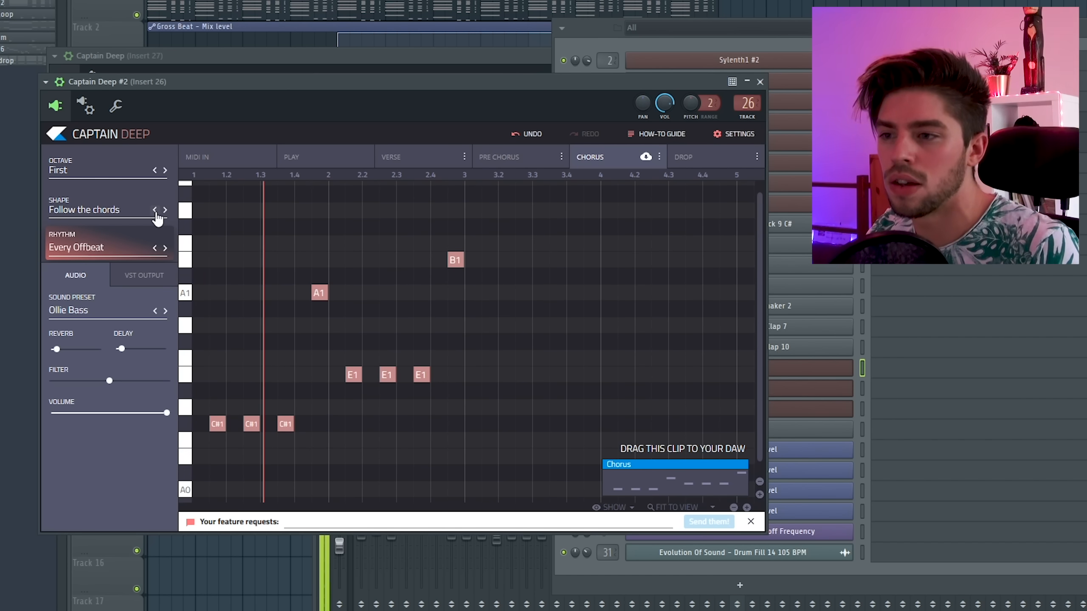
pyautogui.click(156, 212)
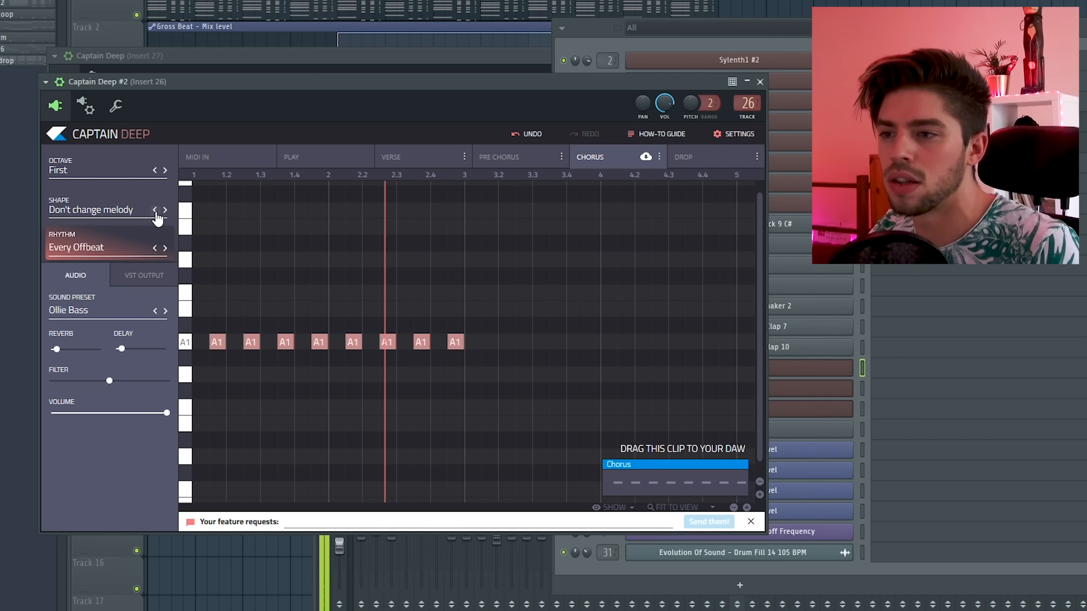
pyautogui.click(156, 212)
# - Audition rhythm patterns for the Chorus bassline, including Come Here Again, Complexify and Cosmic, and choose Venice
pyautogui.click(109, 251)
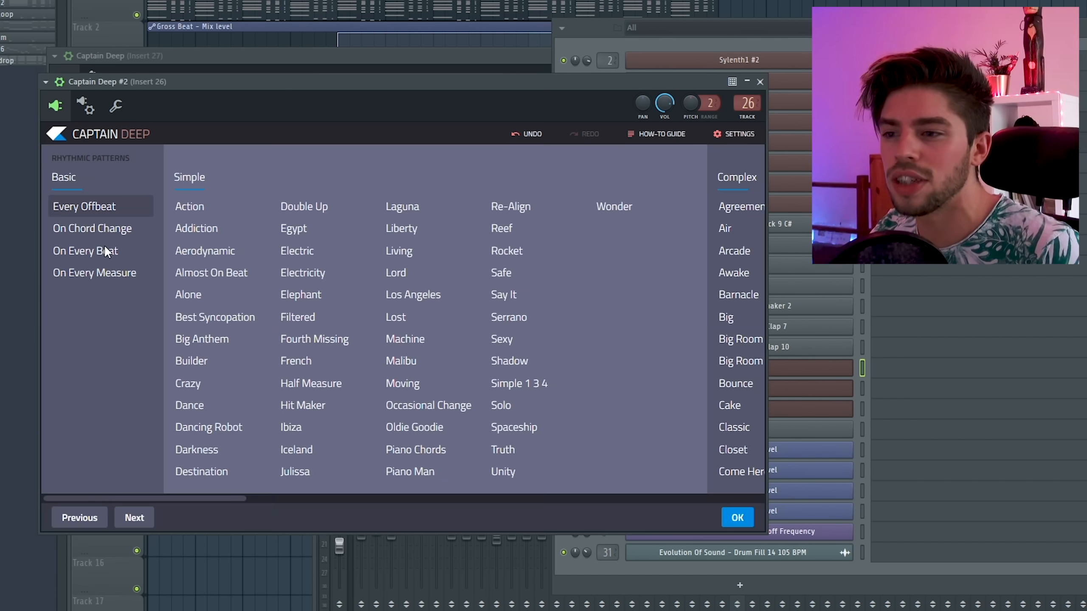
pyautogui.moveTo(225, 499); pyautogui.dragTo(348, 498)
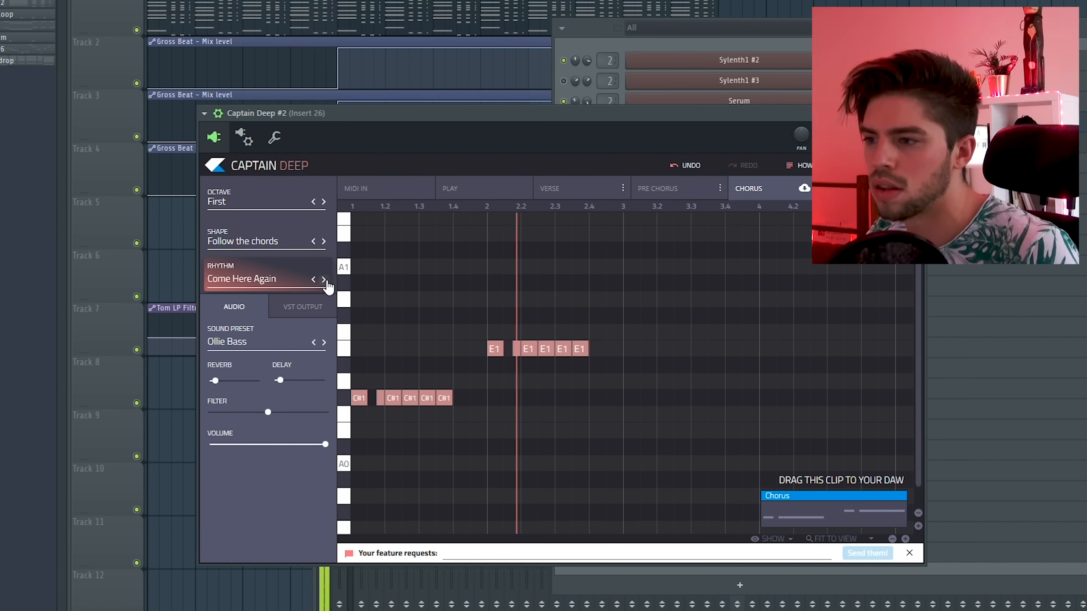
pyautogui.click(325, 279)
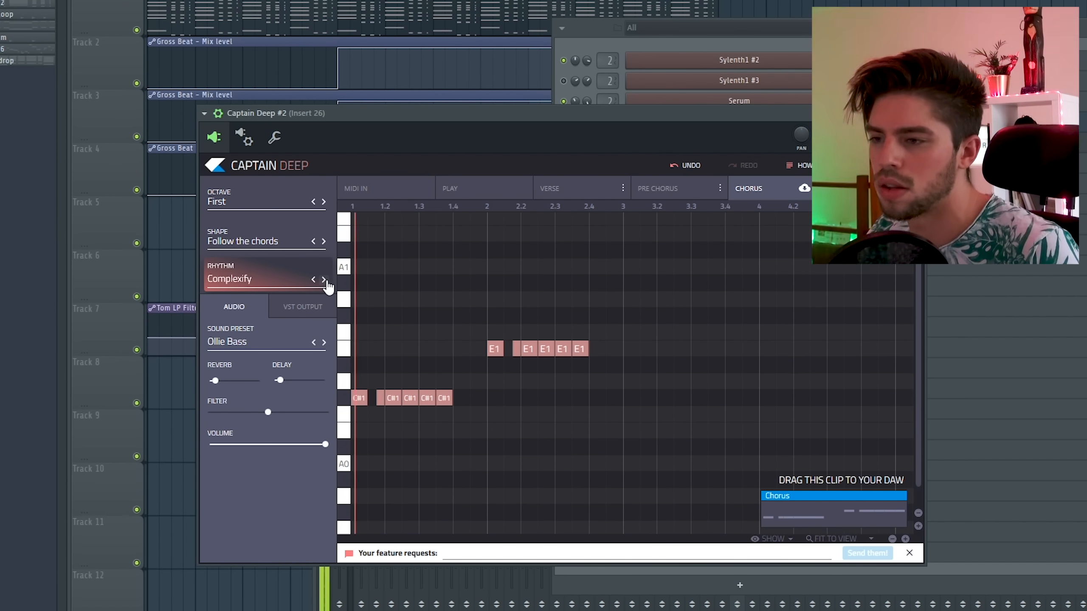
pyautogui.click(325, 280)
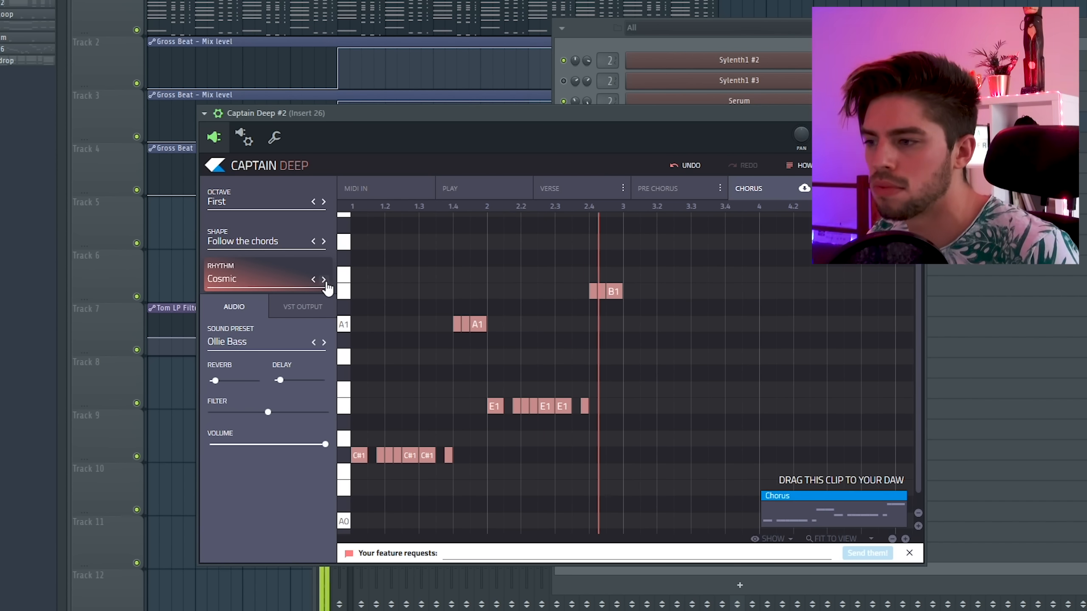
pyautogui.click(324, 280)
pyautogui.click(324, 279)
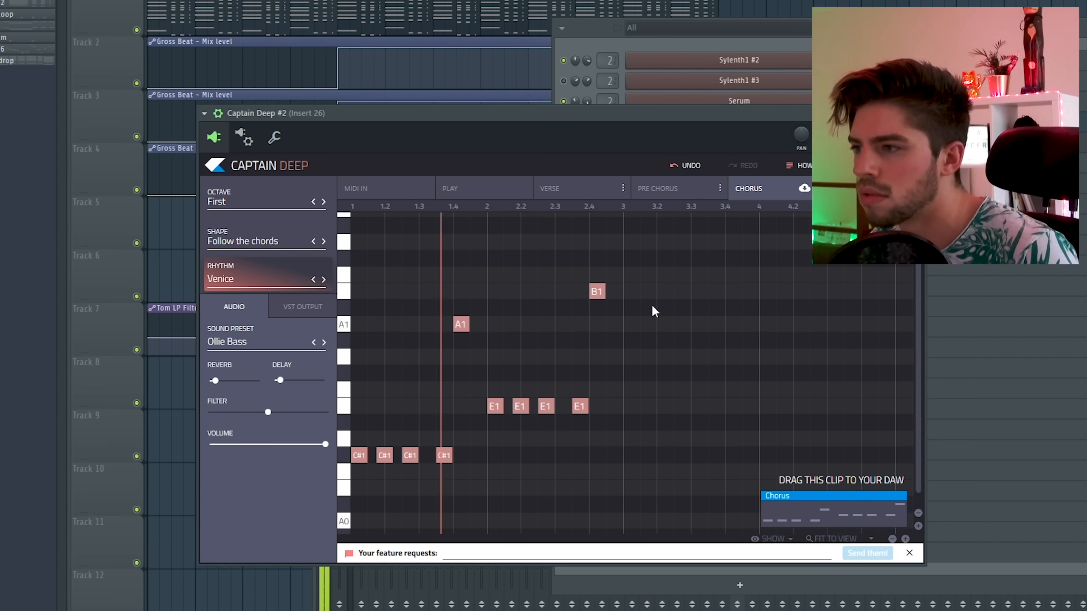
# - Add the Captain Deep #2 Chorus bassline to the Sylenth1 #4 and Sylenth1 #5 channels
pyautogui.moveTo(639, 117); pyautogui.dragTo(1086, 219)
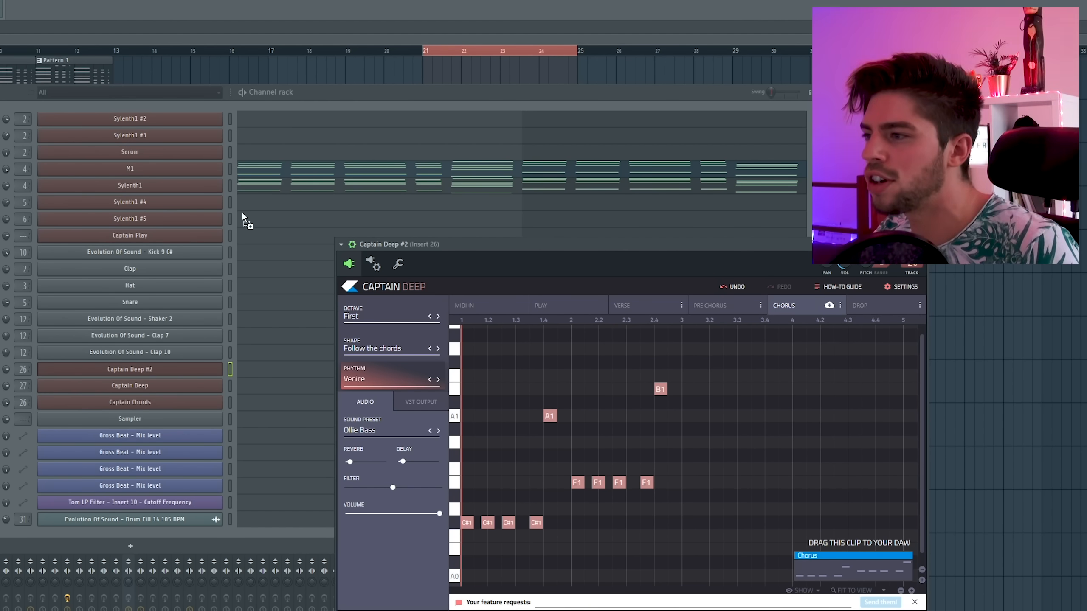
pyautogui.moveTo(247, 203); pyautogui.dragTo(248, 203)
pyautogui.moveTo(882, 573); pyautogui.dragTo(257, 221)
pyautogui.click(266, 205)
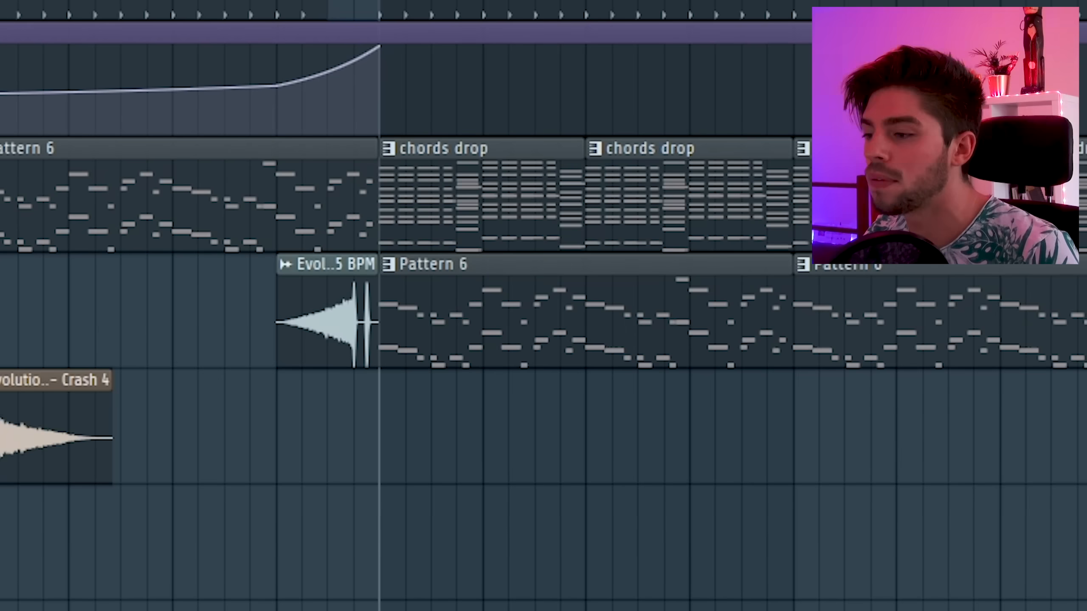
# - Place the Crash 4 clip on Track 10 and Drum Loop 6 105 BPM on Track 11, both at bar 13
pyautogui.moveTo(8, 416); pyautogui.dragTo(418, 410)
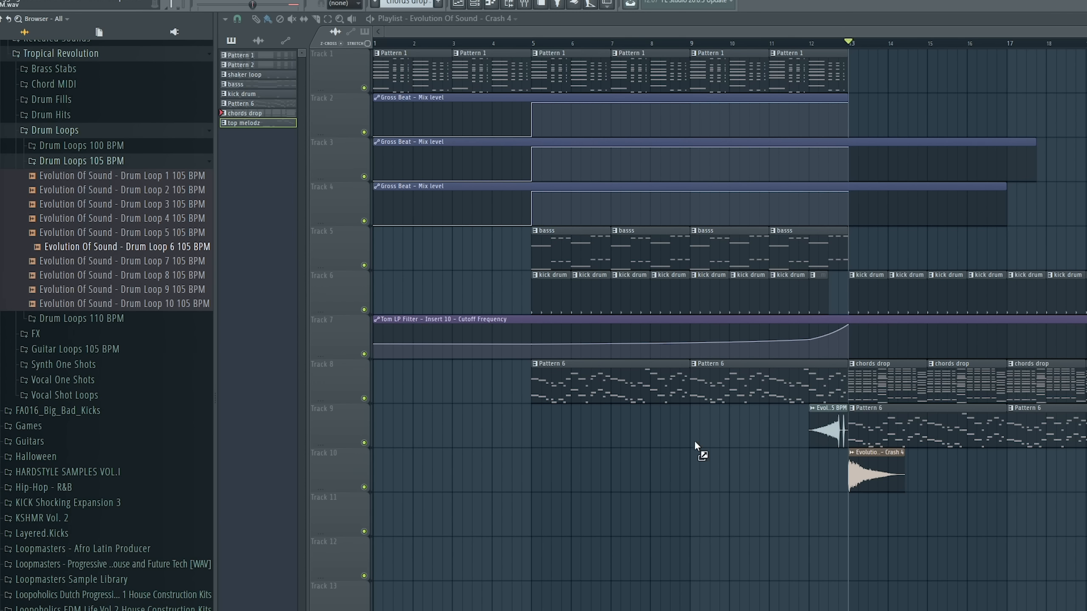
pyautogui.moveTo(834, 503); pyautogui.dragTo(849, 511)
pyautogui.moveTo(849, 512); pyautogui.dragTo(849, 512)
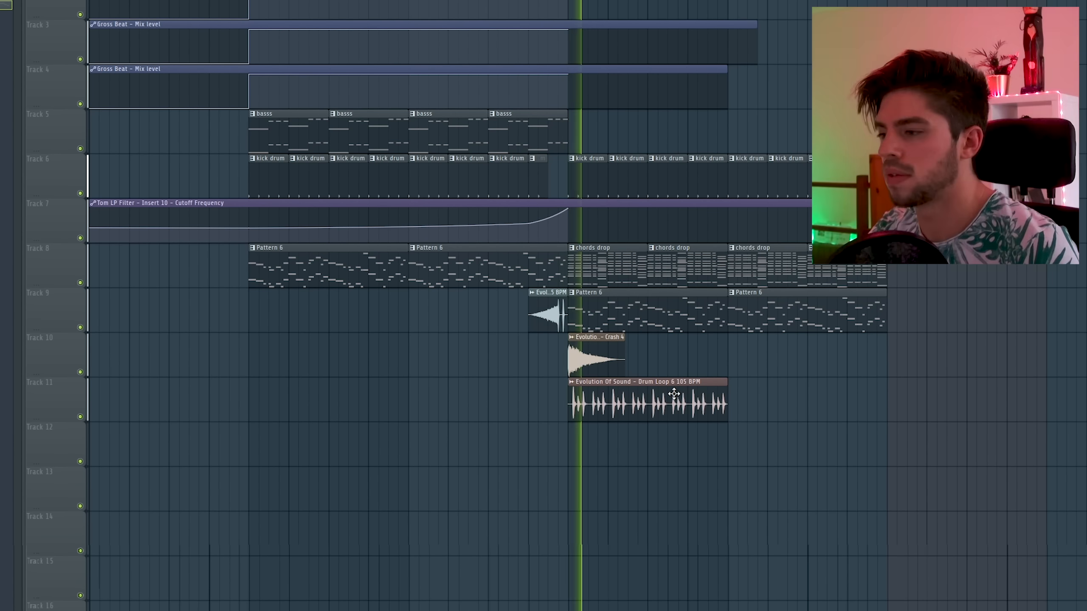
# - Check the sample settings of the Drum Loop 6 and Crash 4 clips and the mixer
pyautogui.doubleClick(671, 393)
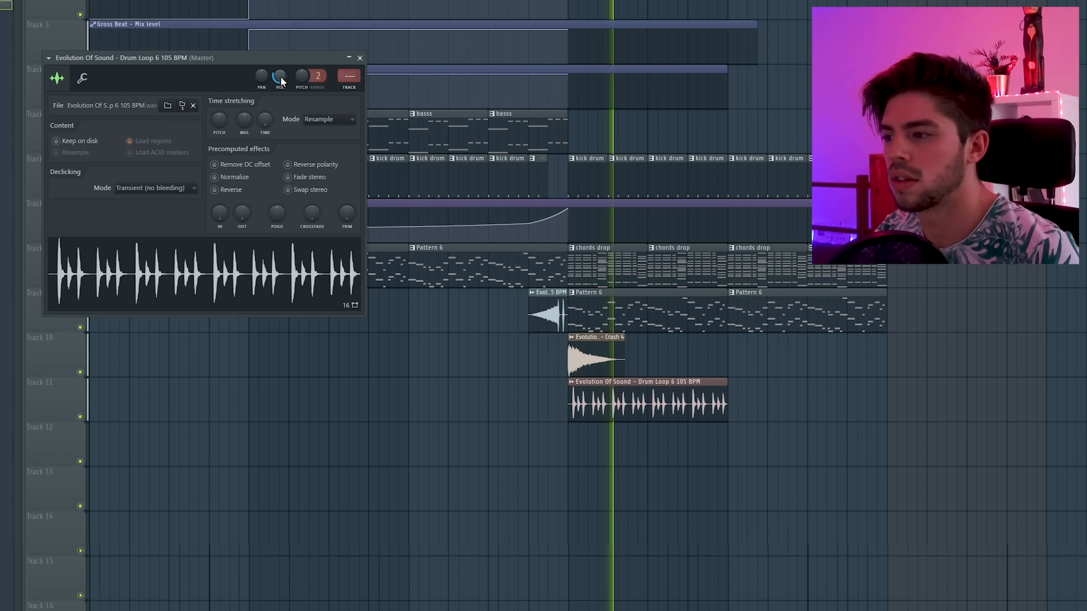
pyautogui.click(360, 58)
pyautogui.doubleClick(606, 355)
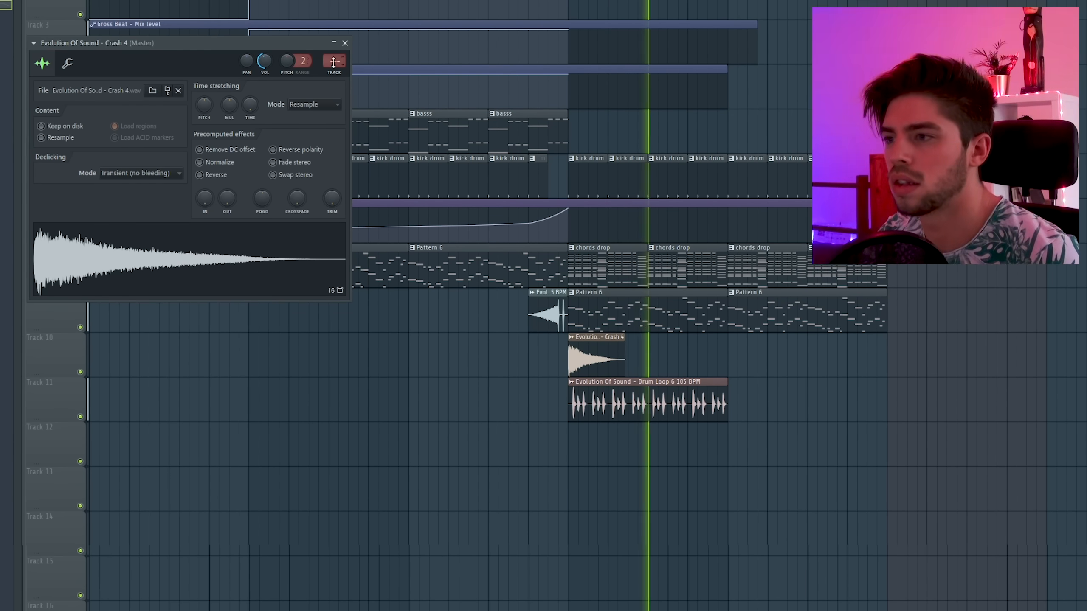
pyautogui.press('F9')
pyautogui.click(684, 325)
pyautogui.click(672, 325)
pyautogui.click(526, 112)
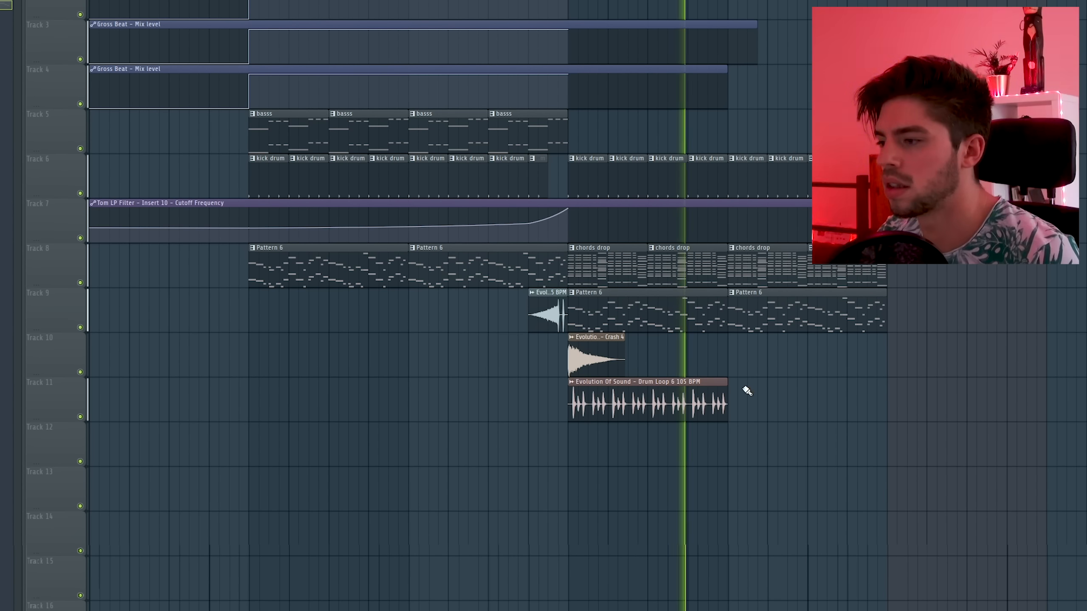
# - Duplicate the Drum Loop 6 105 BPM clip on Track 11 to bar 17
pyautogui.keyDown('ctrl'); pyautogui.click(721, 401); pyautogui.keyUp('ctrl')
pyautogui.hotkey('ctrl', 'b')
# - Lower the OTT depth on mixer Insert 15 and return to the playlist
pyautogui.press('F9')
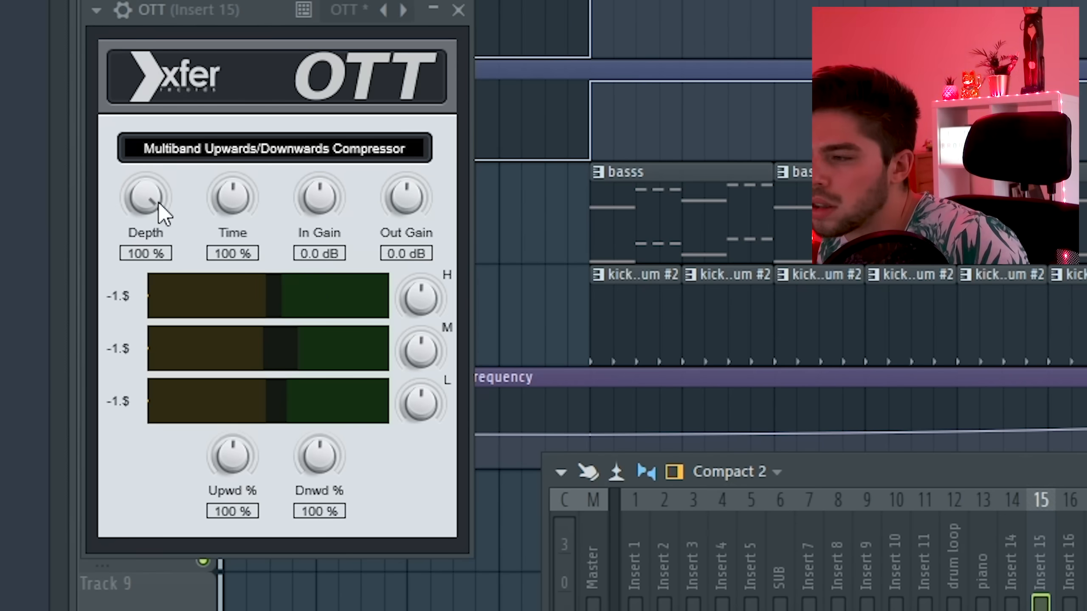
pyautogui.moveTo(158, 213); pyautogui.dragTo(205, 540)
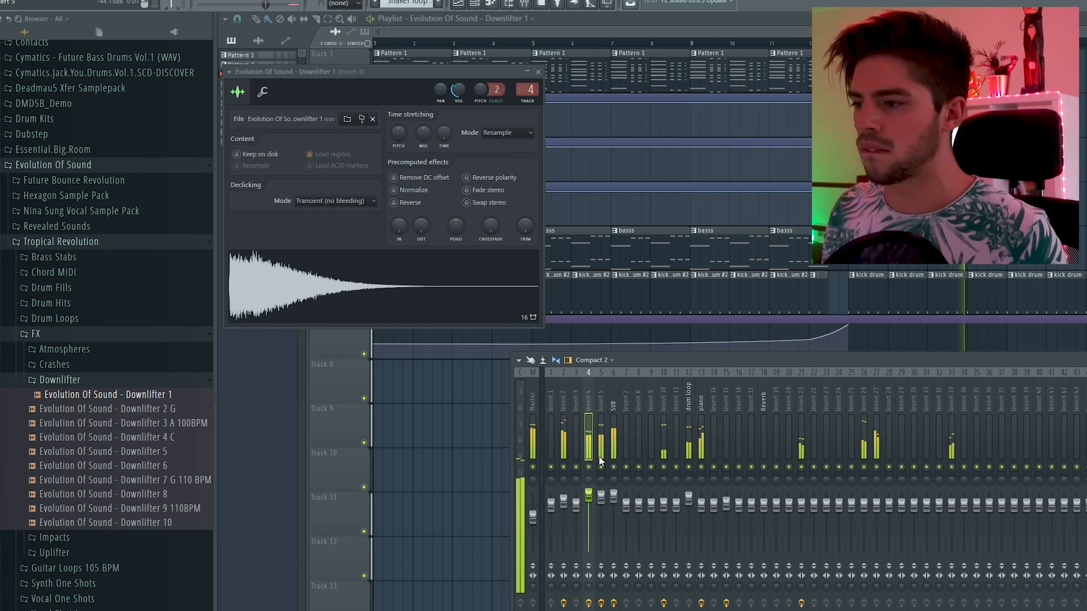
pyautogui.press('F5')
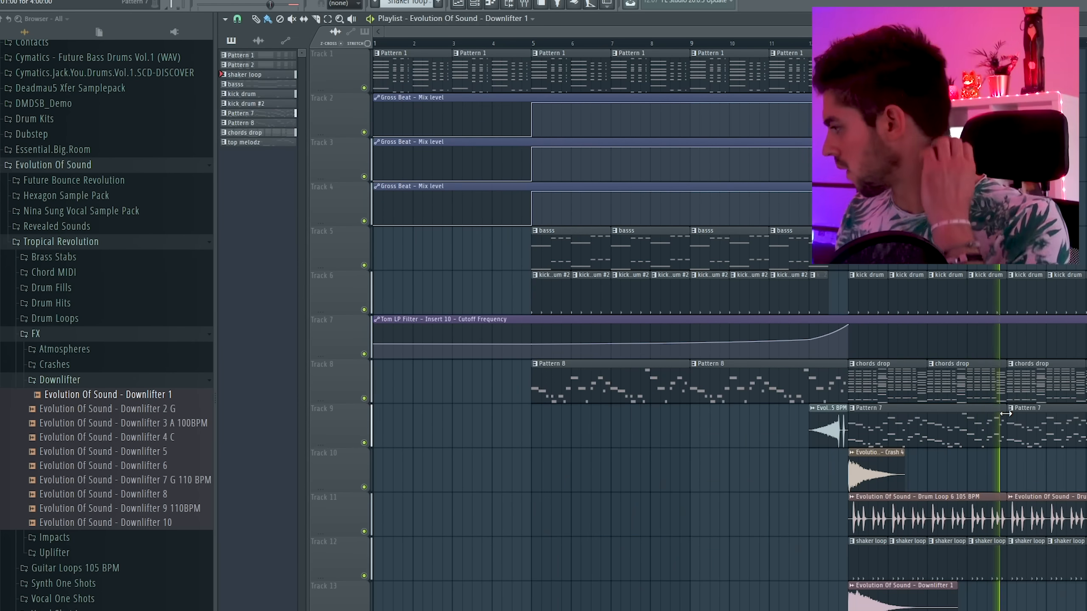